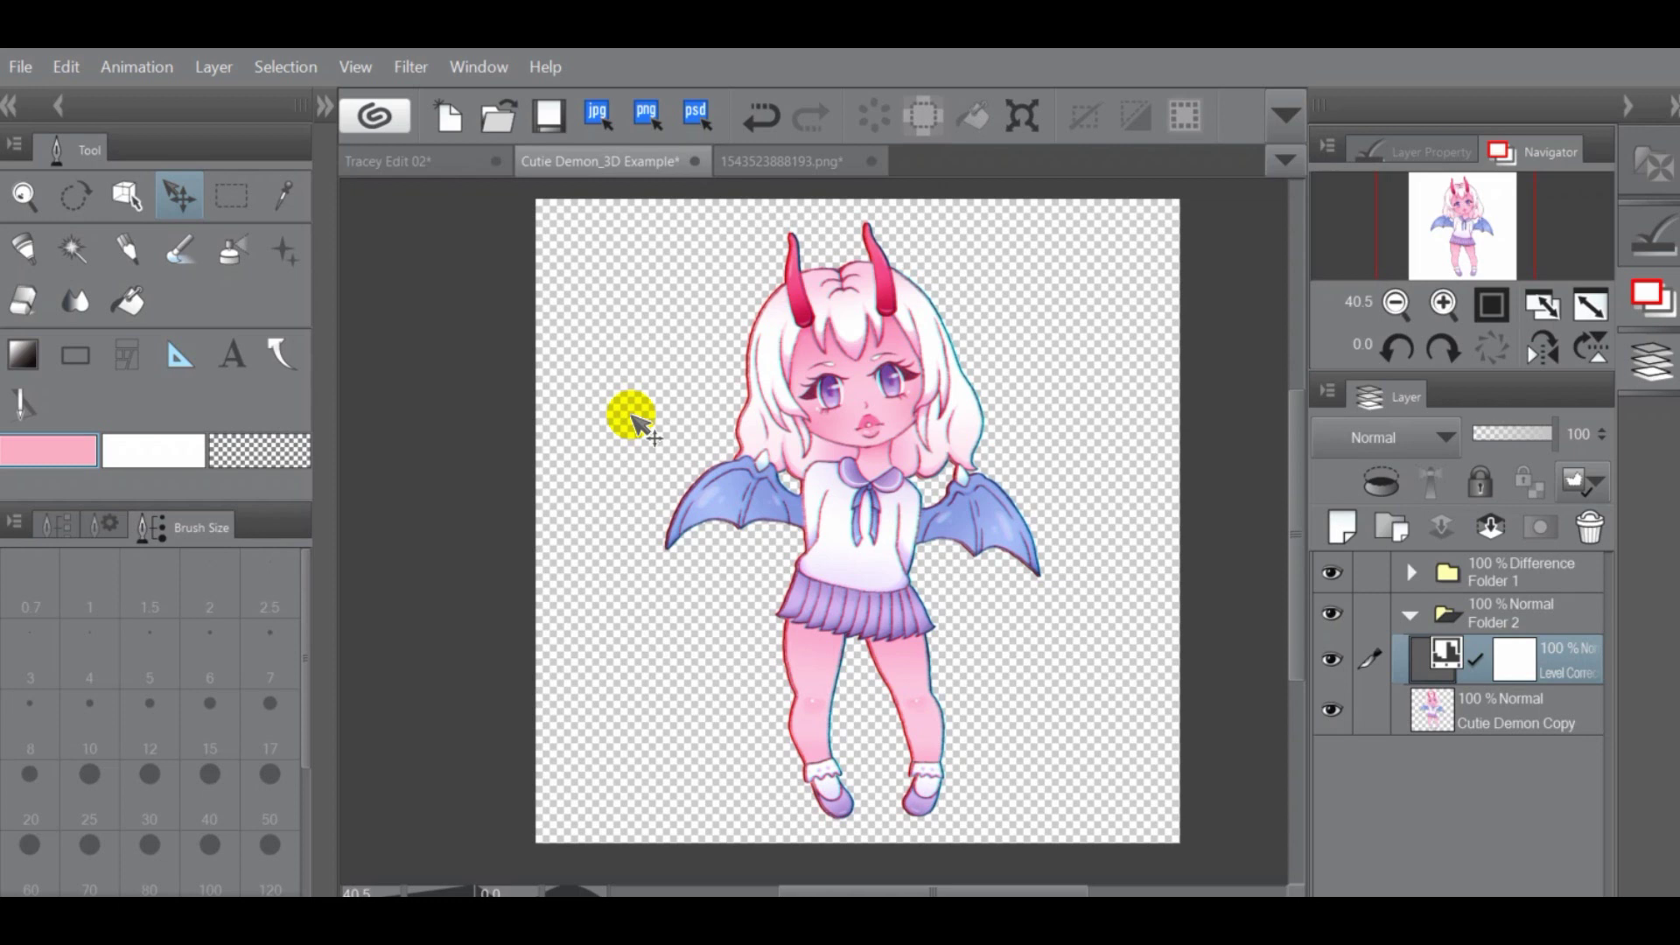
Switch to the blonde character's image file and scroll through its canvas
click(768, 163)
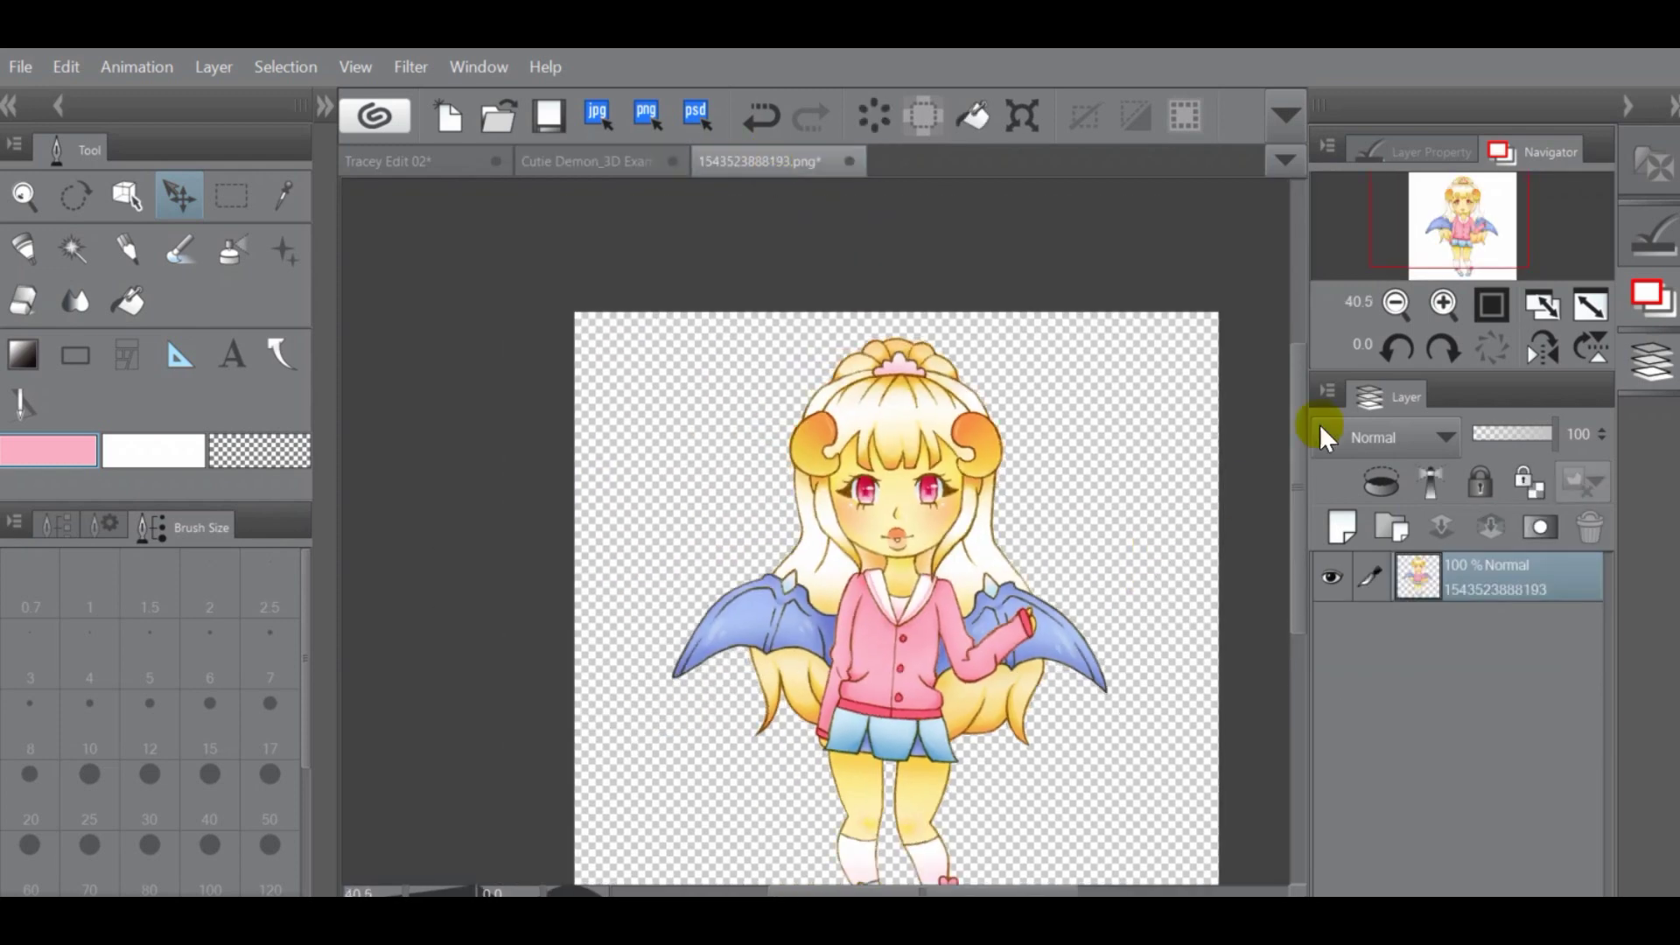
scroll(1297, 402, down, 3)
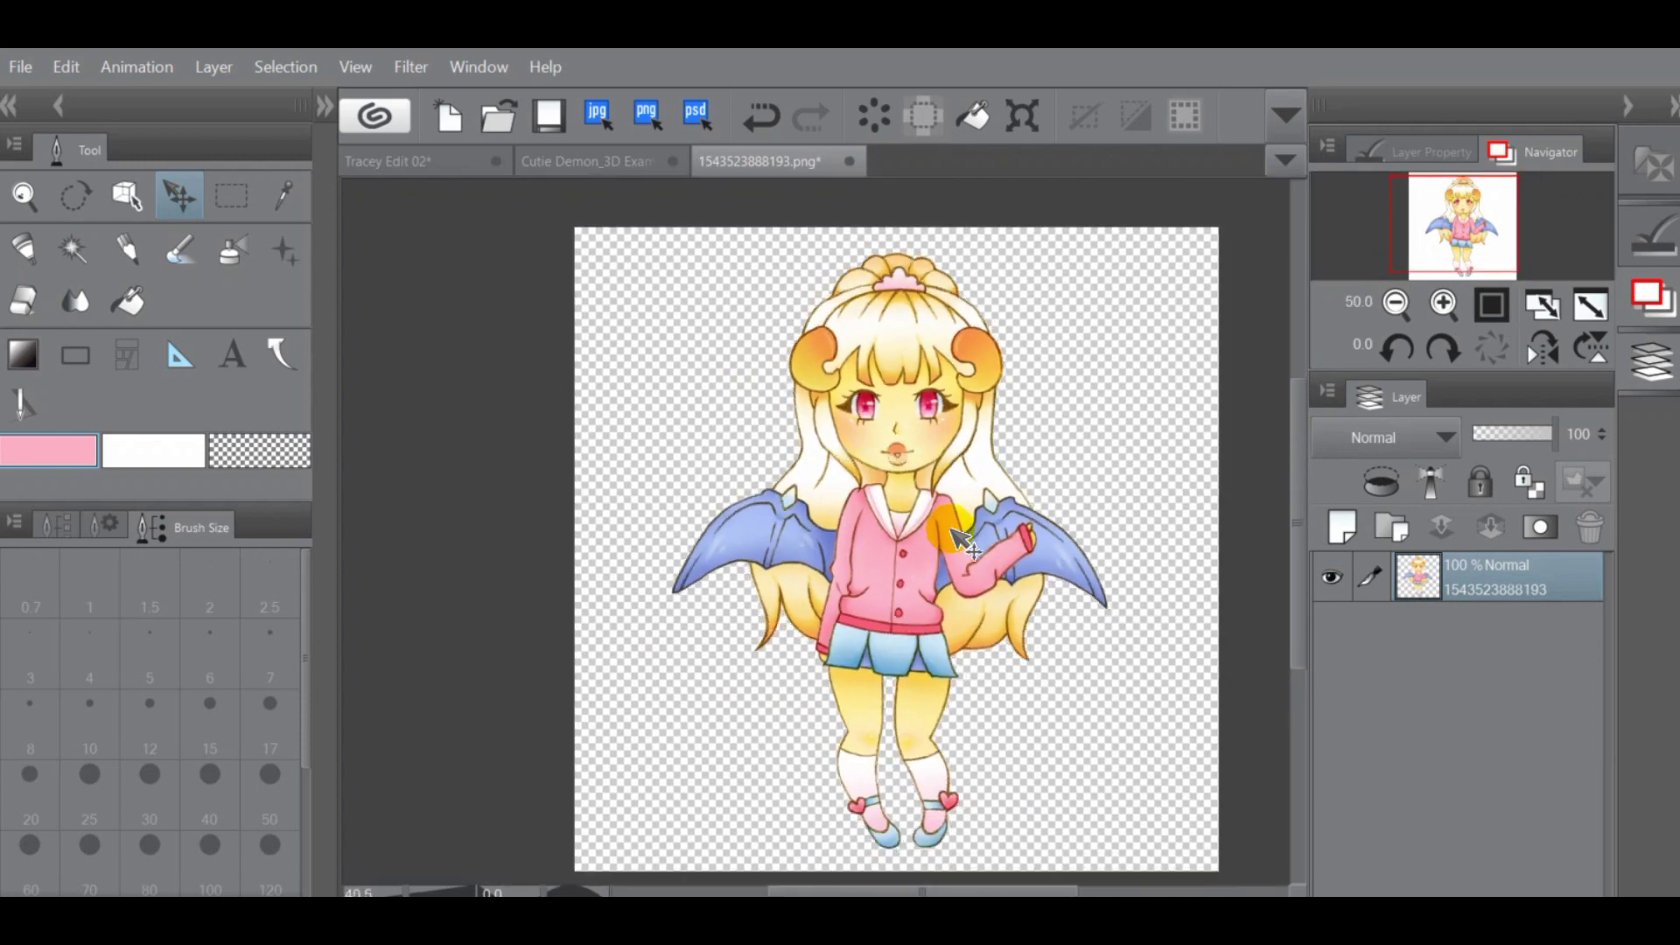
scroll(971, 534, up, 1)
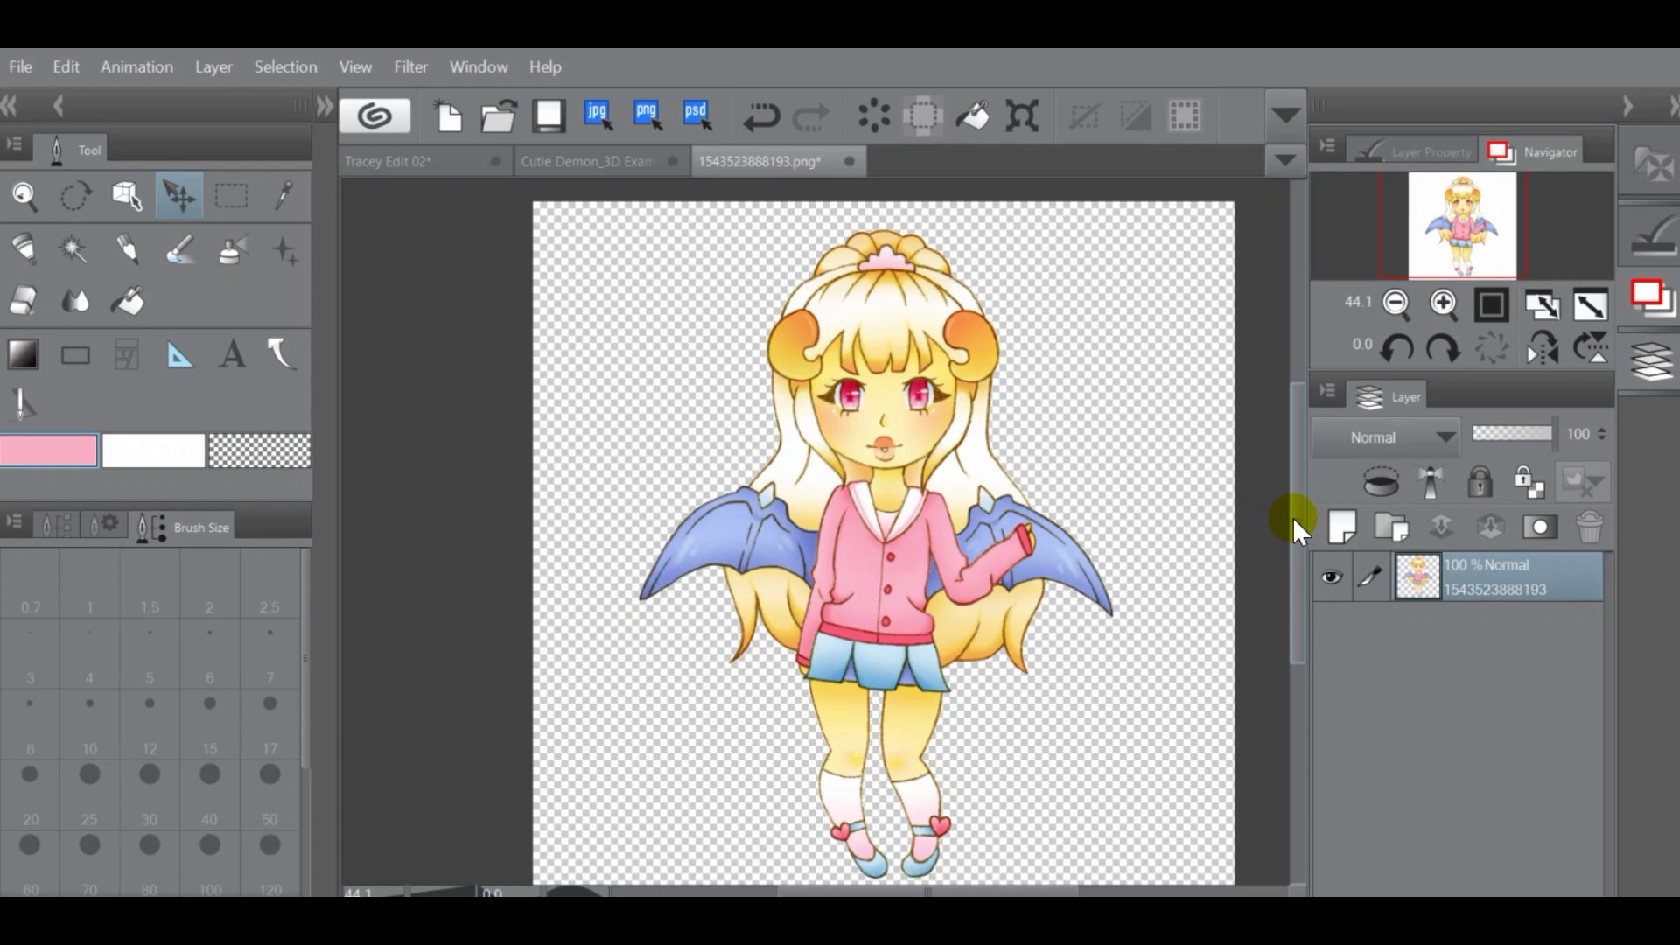
scroll(1293, 517, up, 1)
scroll(1193, 528, down, 1)
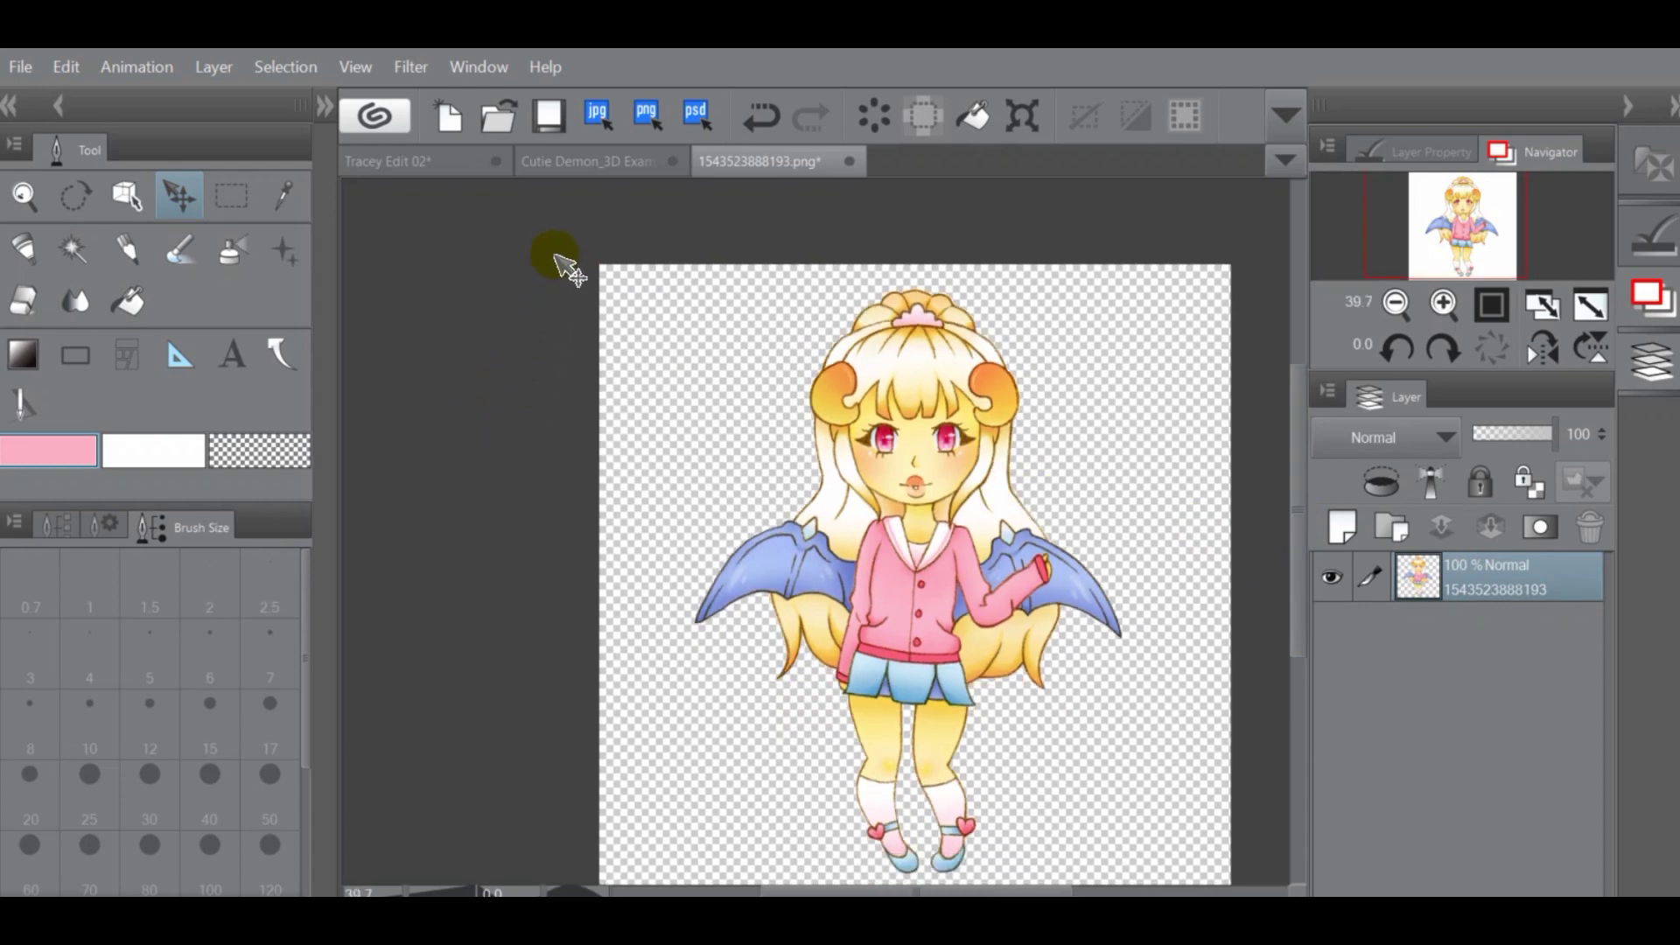
Back in the demon example, toggle the Level Correction layer and Folder 1 on and off to compare
click(570, 166)
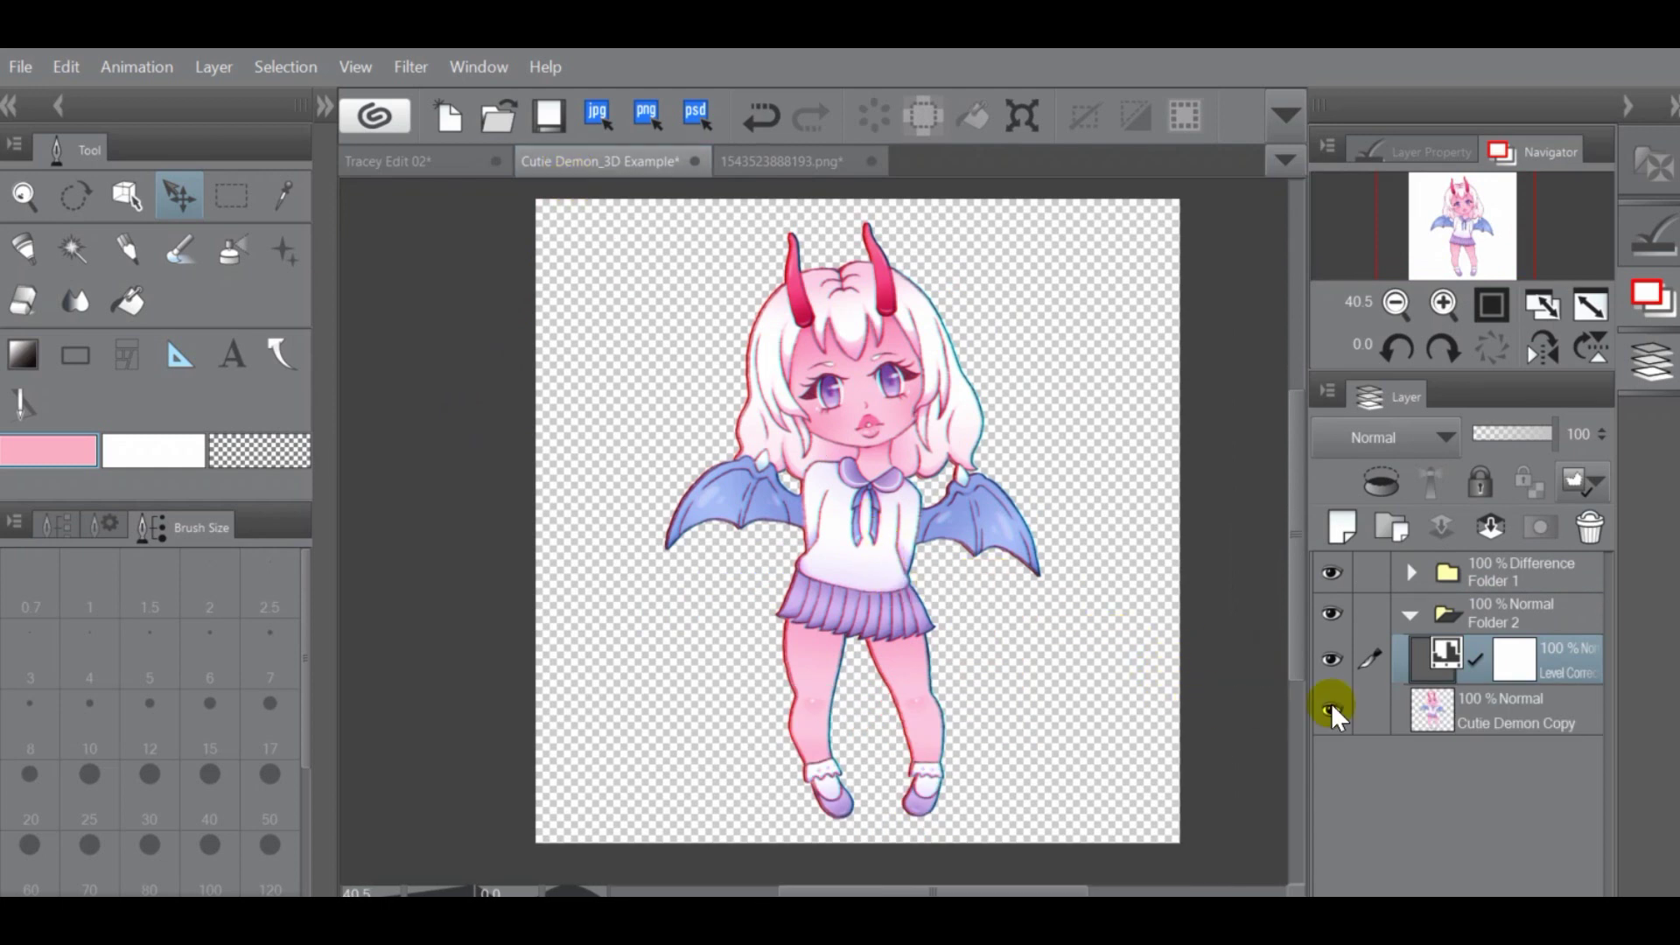
click(1326, 657)
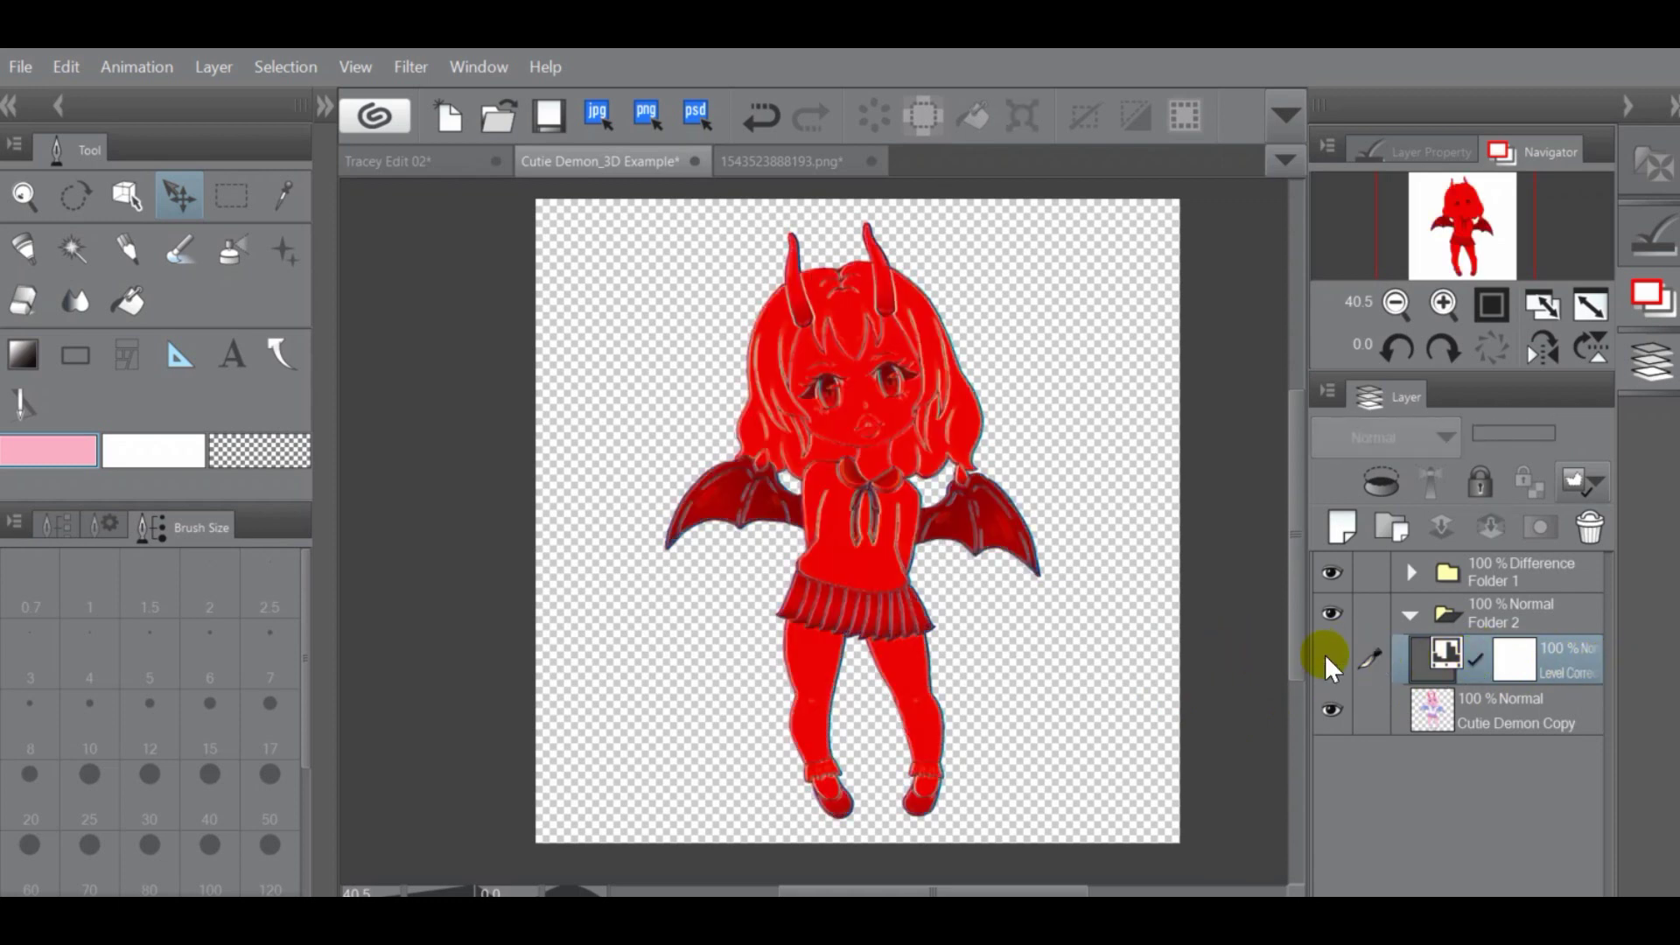
click(1325, 652)
click(1326, 574)
click(1325, 574)
click(1419, 669)
Inspect the demon example's Level Correction settings and channel list, closing without changes
click(1477, 663)
double_click(1447, 653)
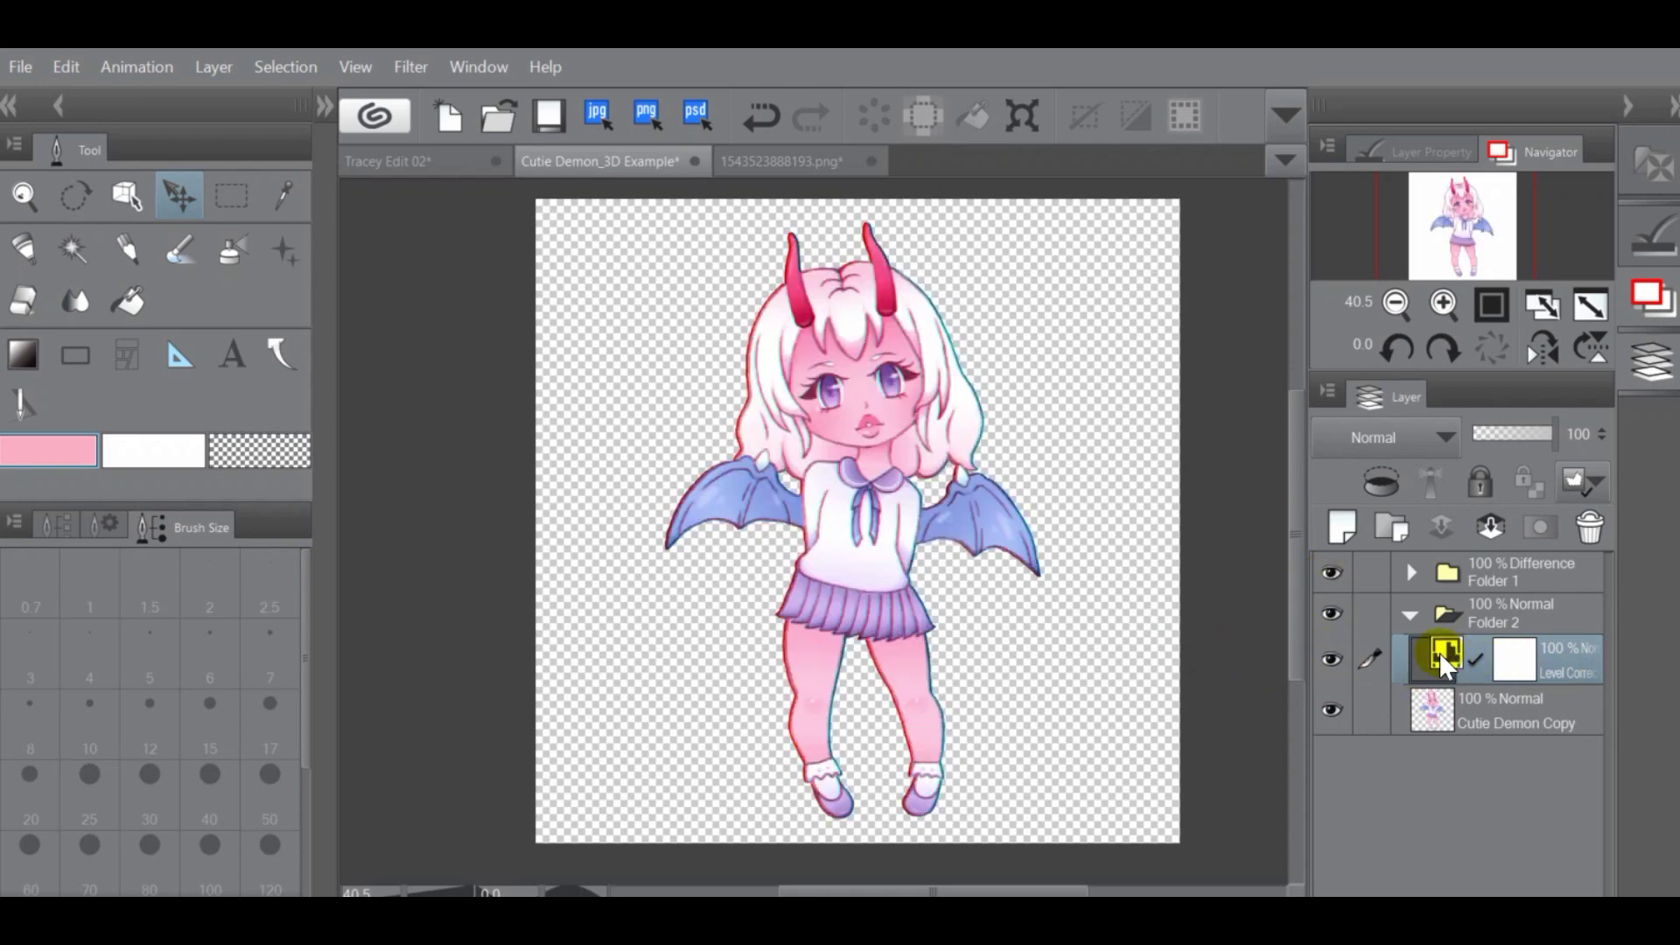
click(1272, 114)
drag(1272, 114, 1122, 156)
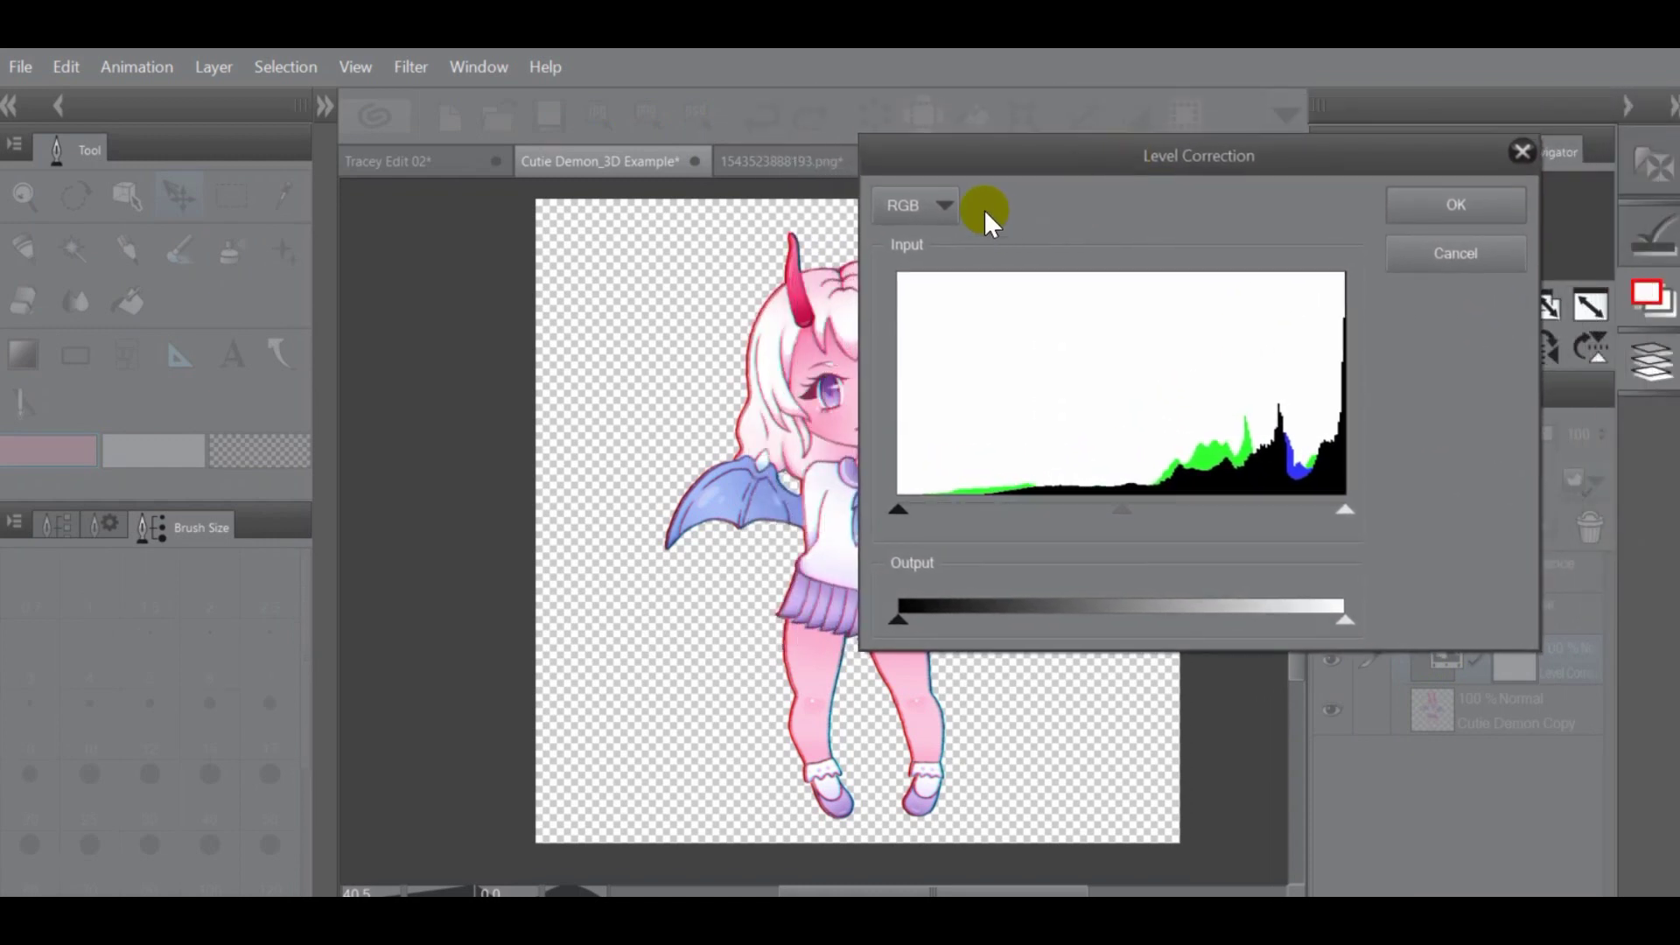
click(923, 215)
click(924, 215)
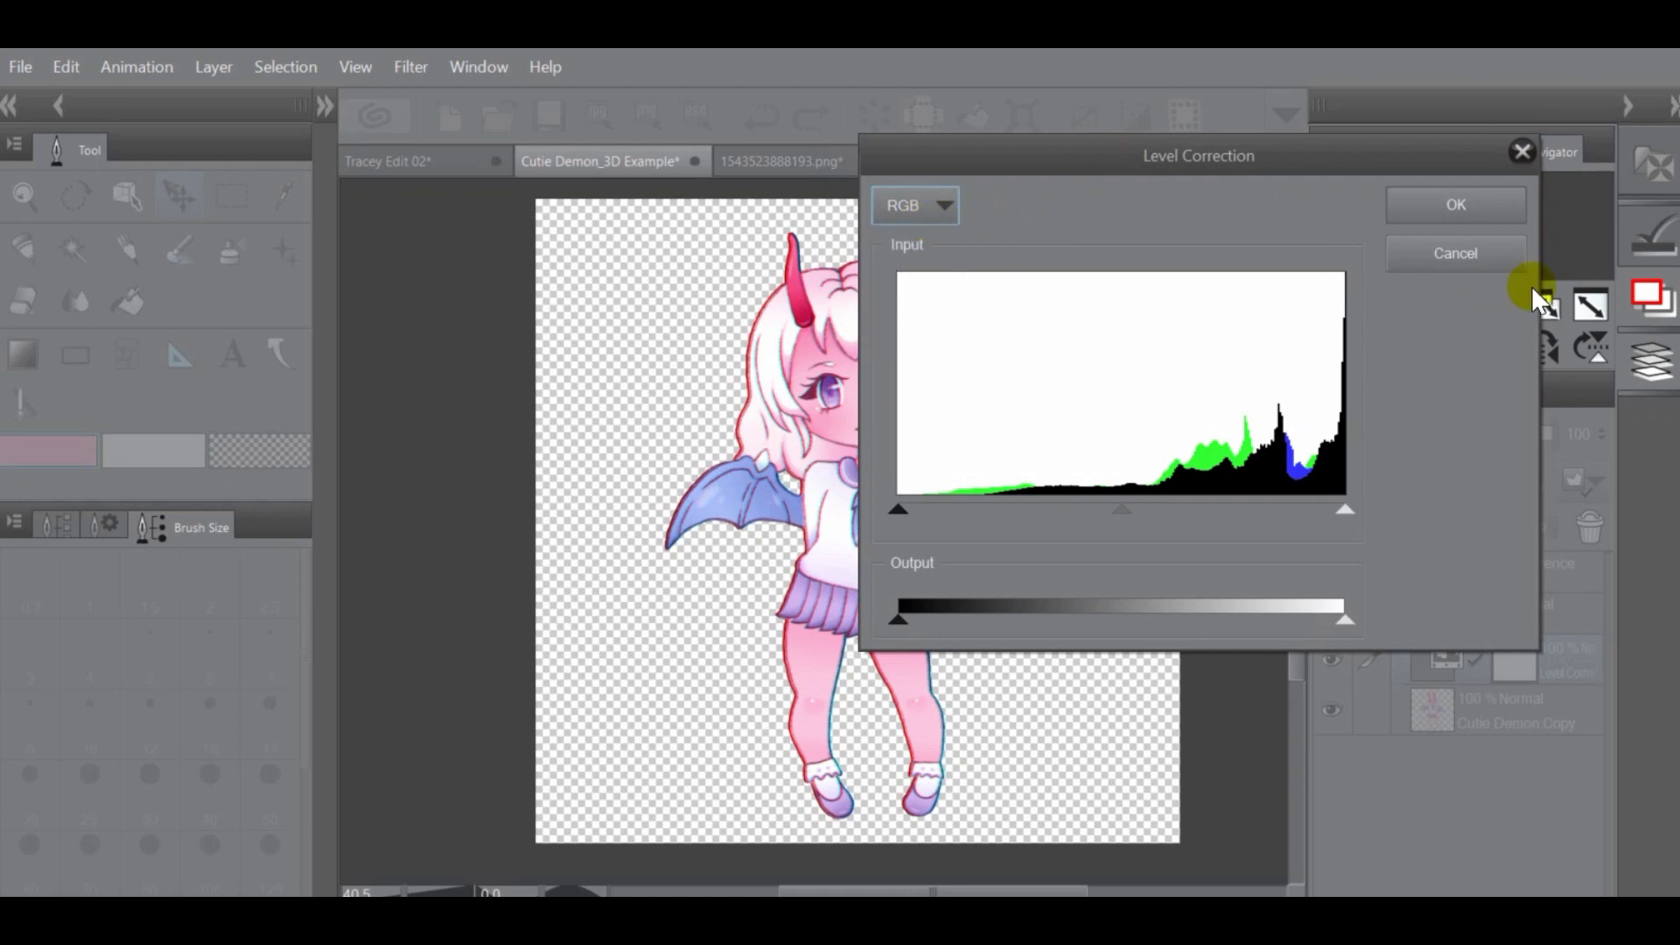
click(1492, 256)
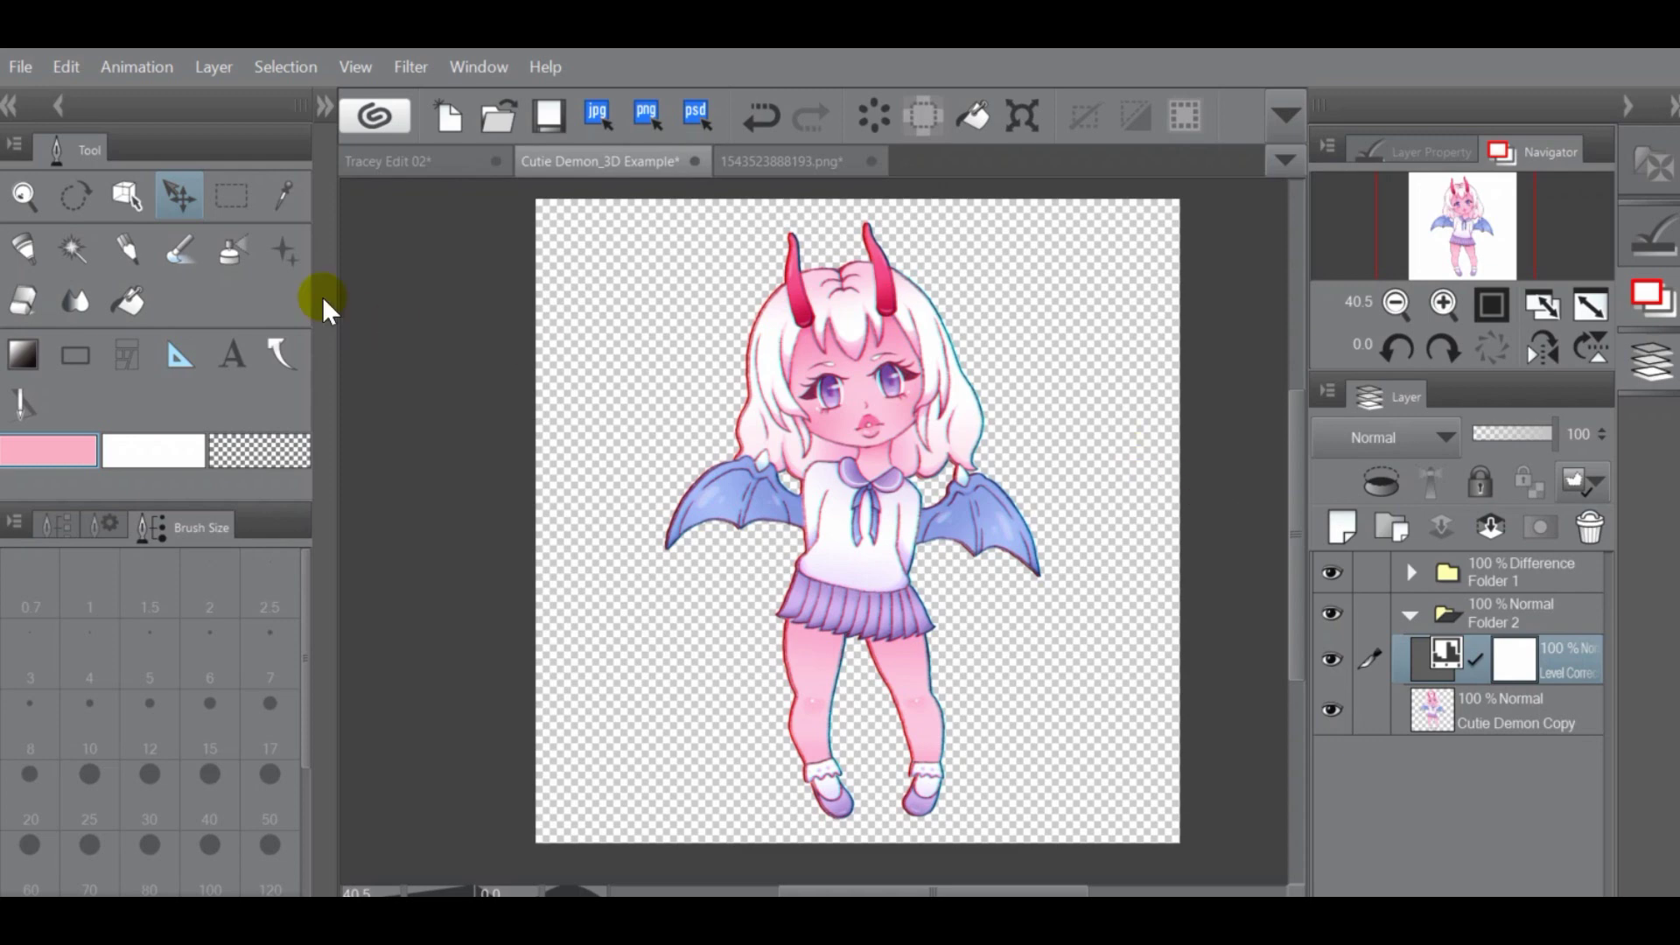
Glance at the Tracey Edit document, then return to the demon example
click(403, 164)
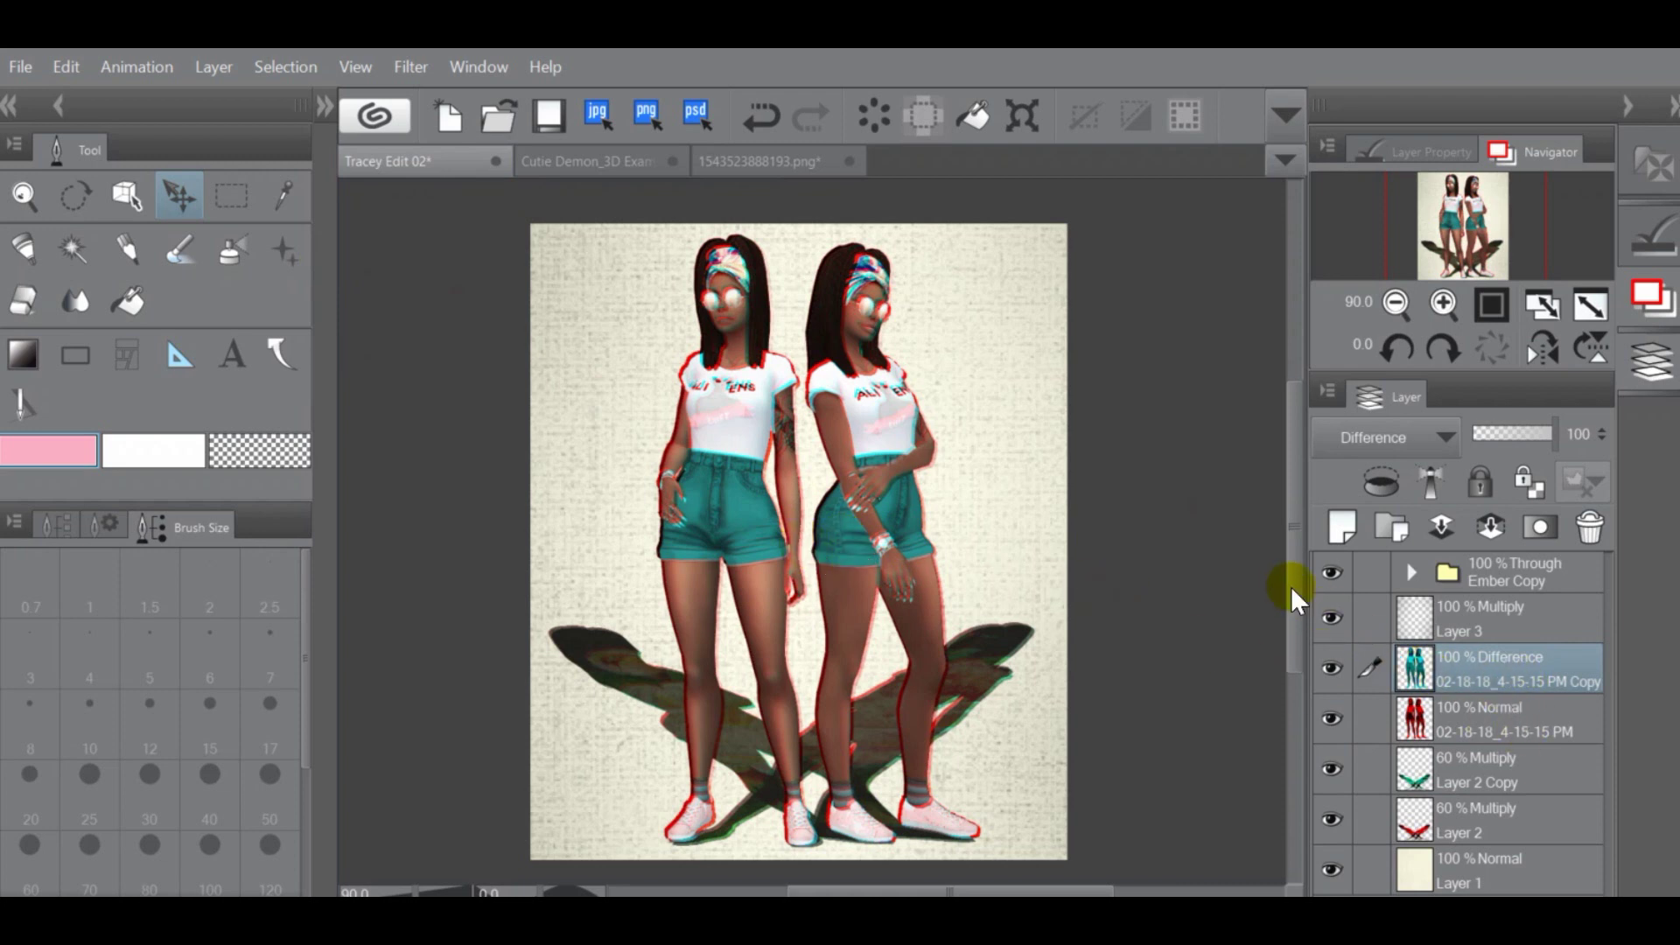
mouse_move(1286, 581)
mouse_down()
mouse_move(1291, 618)
mouse_move(1291, 595)
mouse_up()
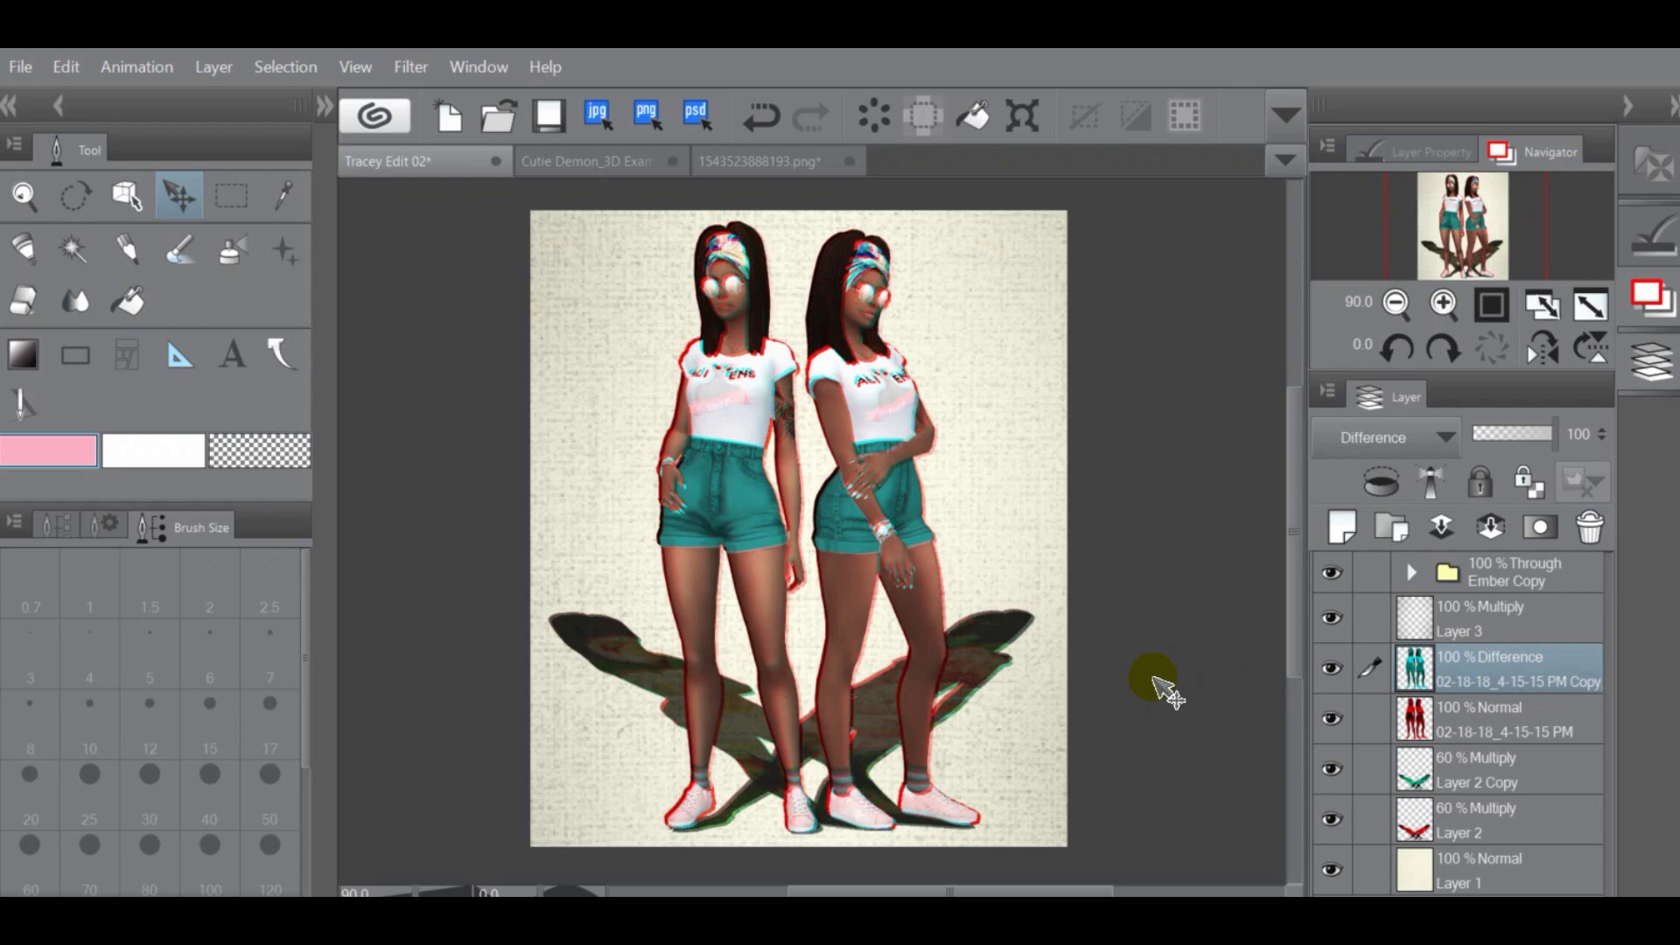
click(575, 161)
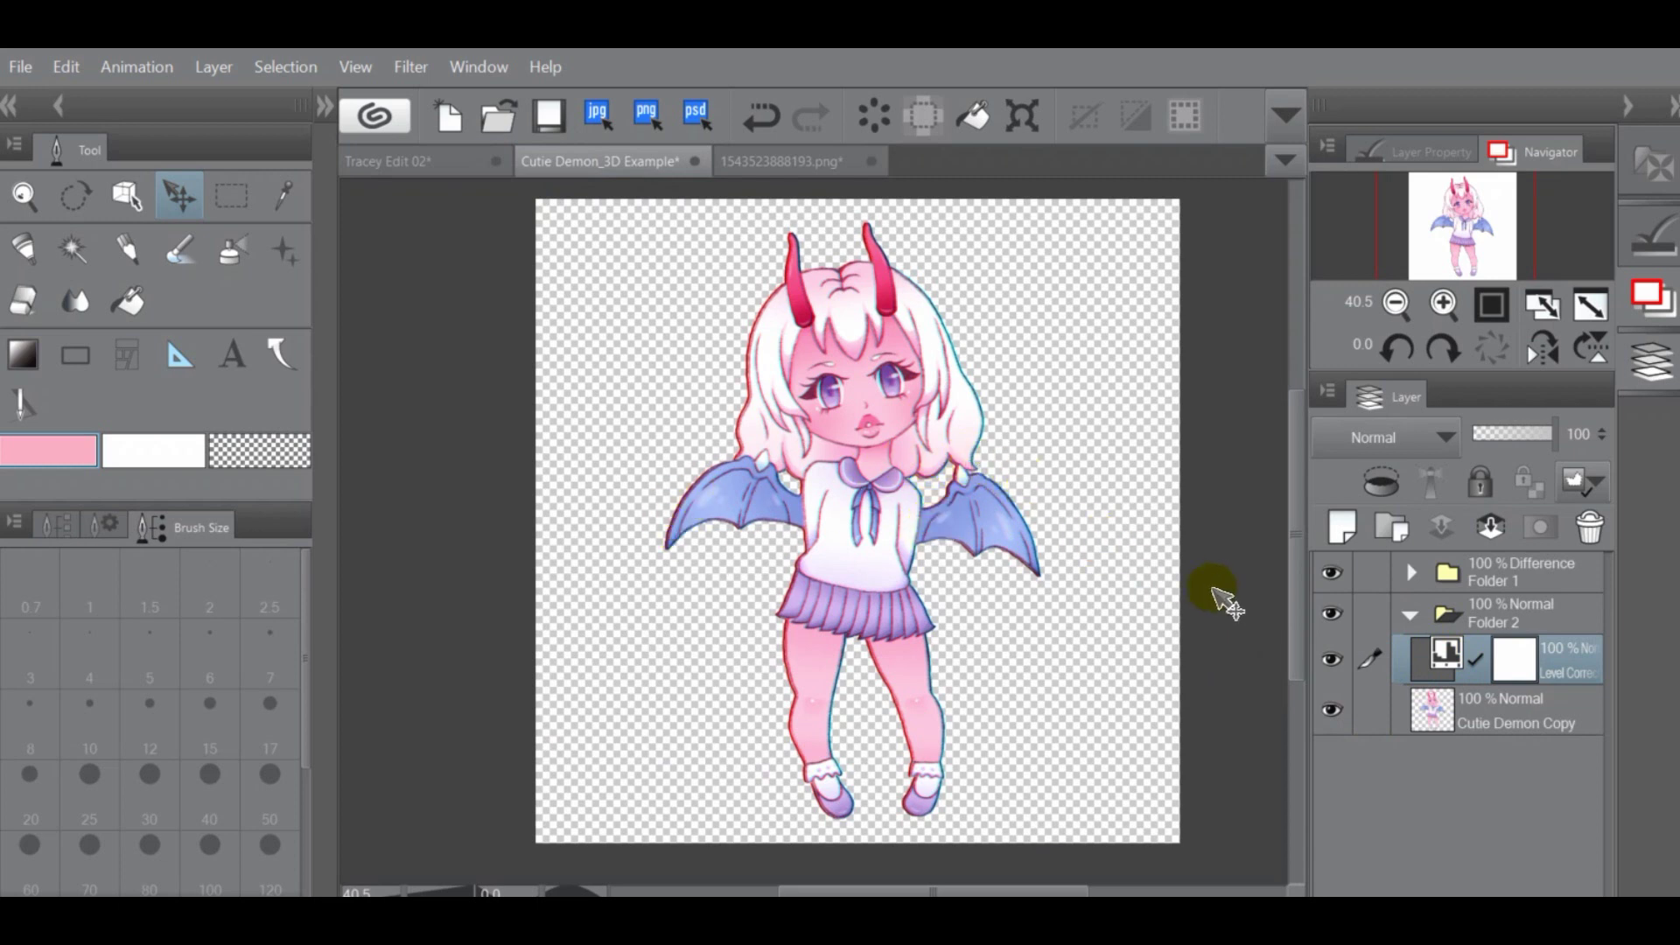
In the blonde character file, add two layer folders named Blue and Red
click(787, 166)
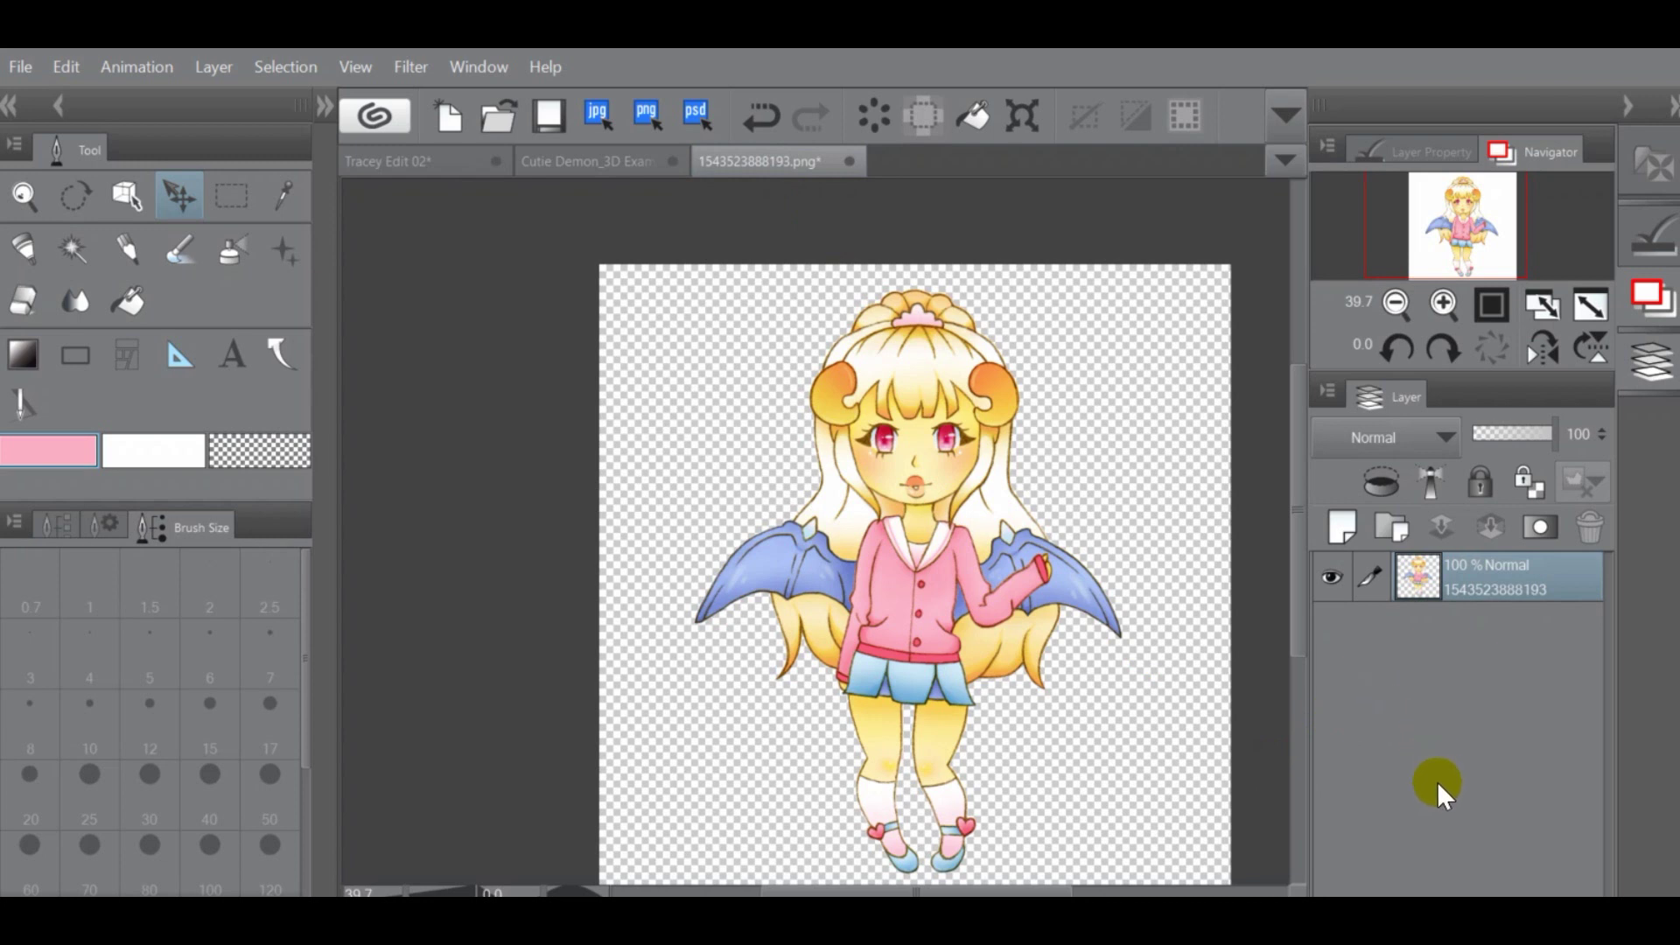
double_click(1384, 534)
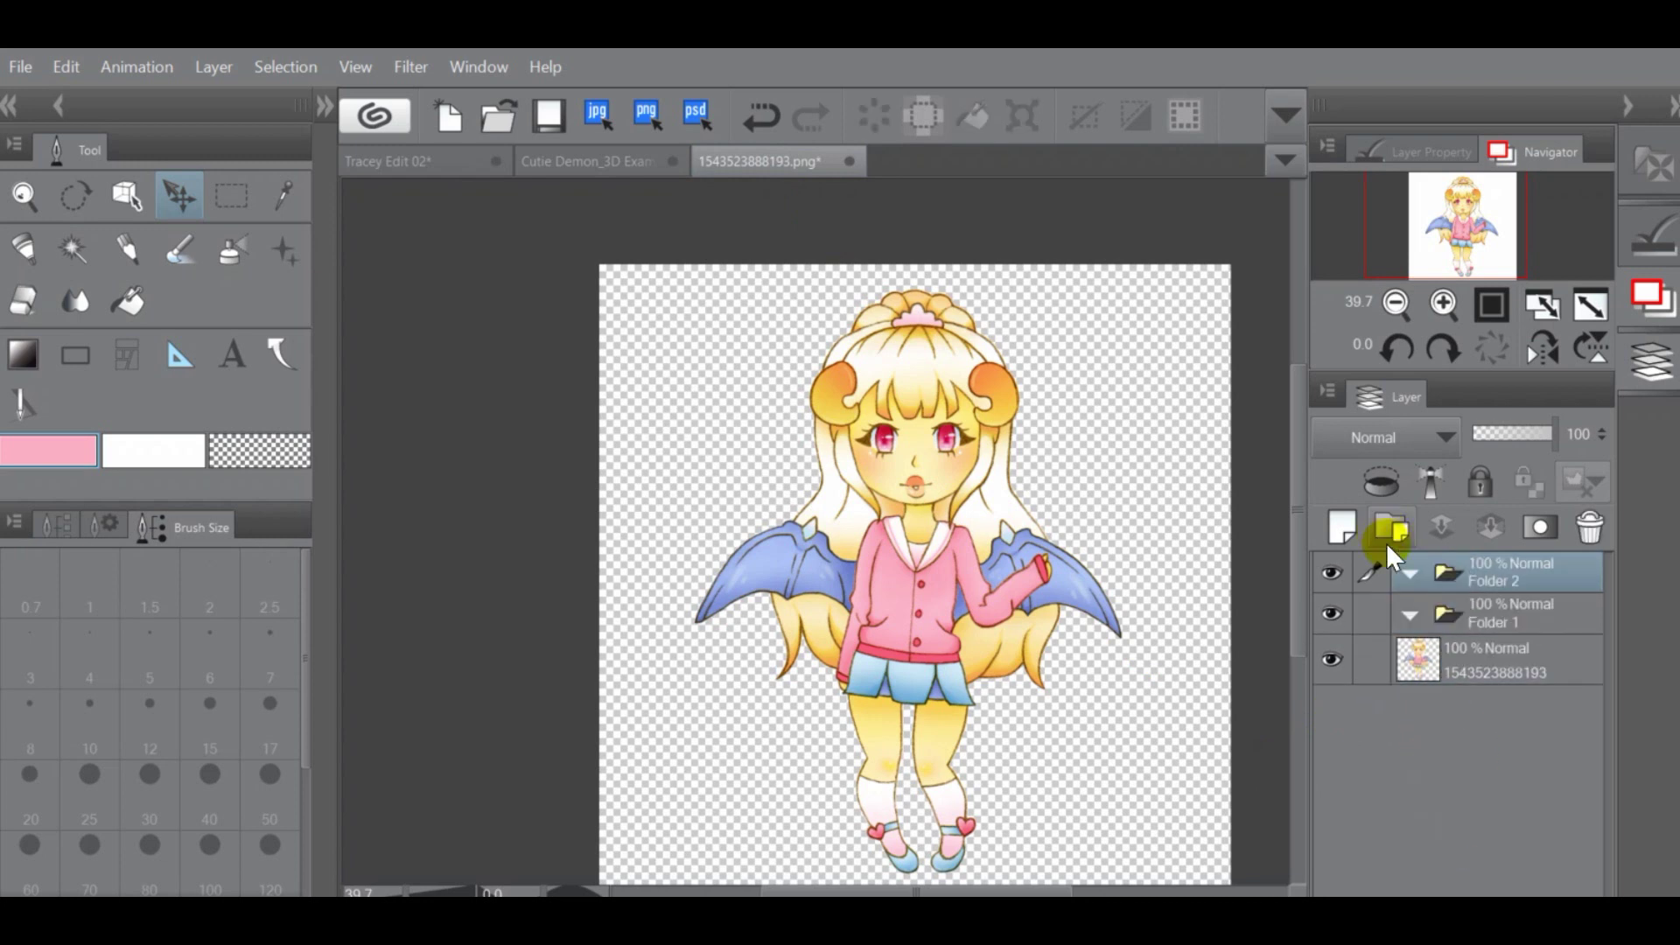
double_click(1486, 580)
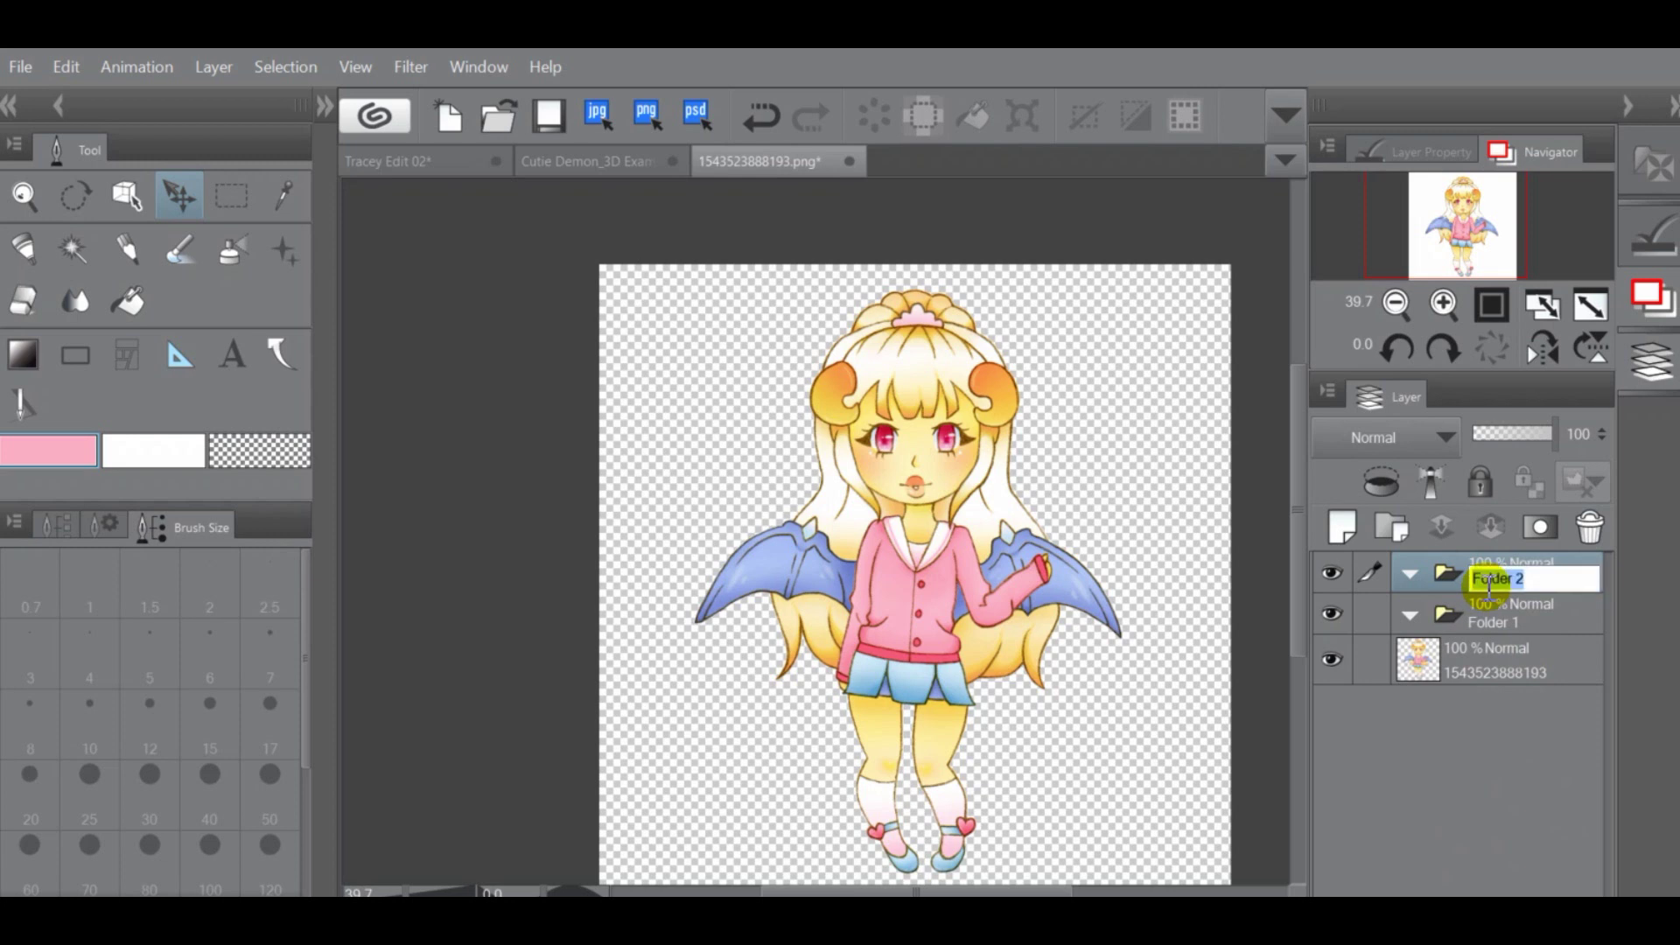
text(Blue)
key(Return)
double_click(1501, 620)
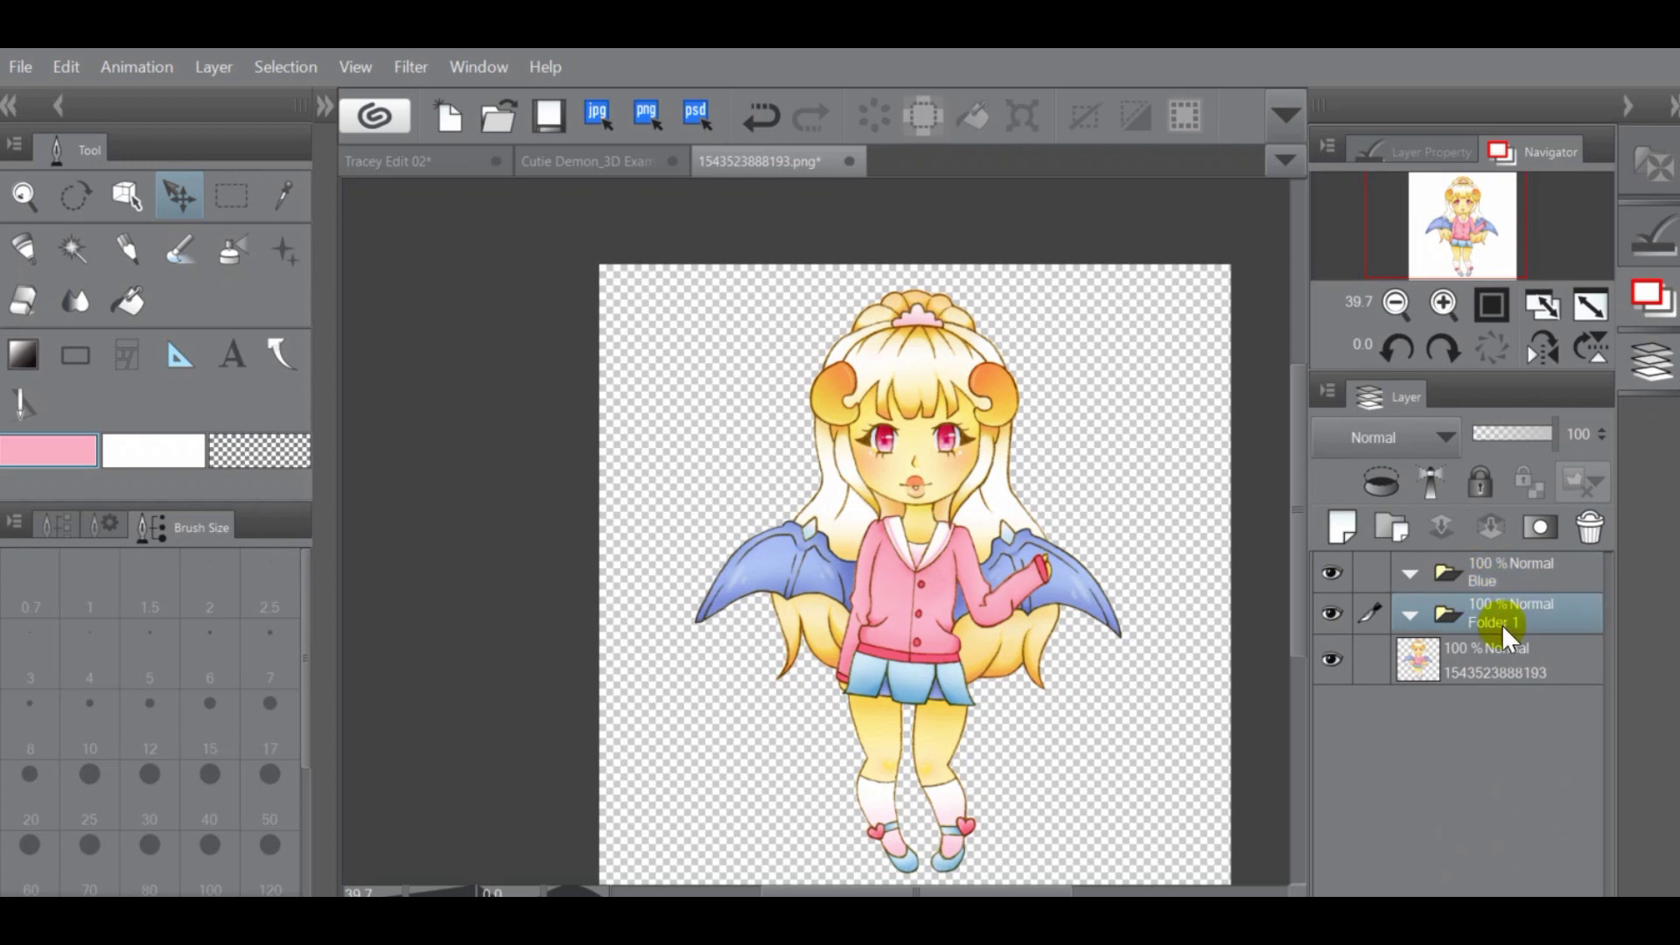
text(Red)
key(Return)
Duplicate the character layer, moving the copy into Blue and the original into Red
click(1505, 658)
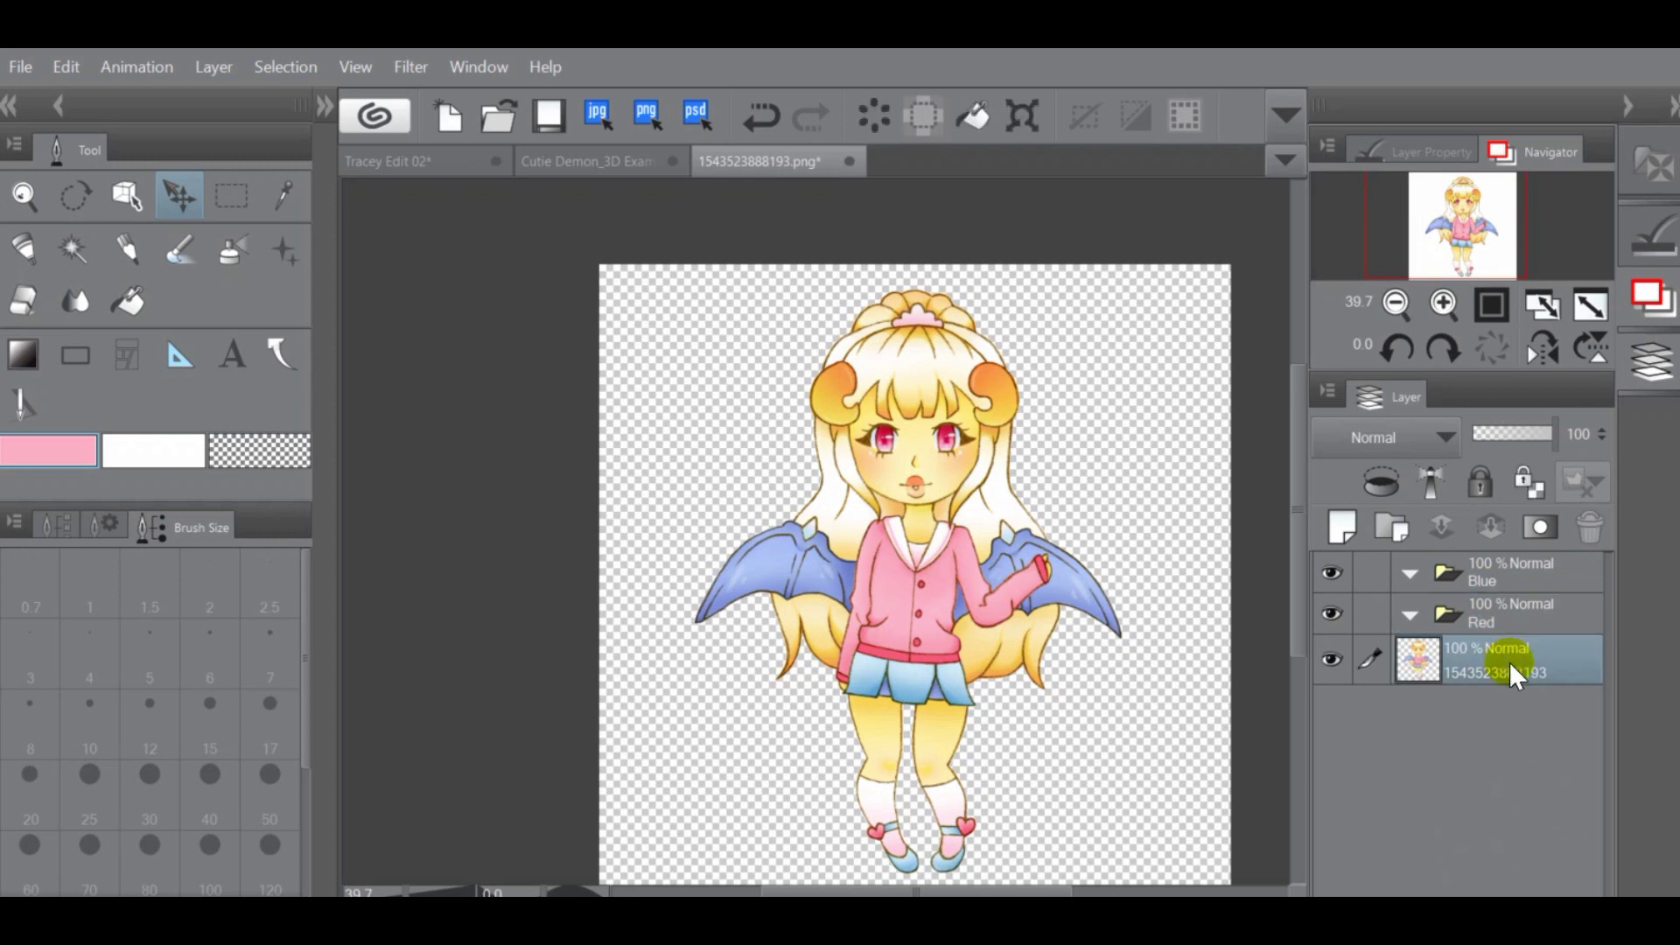
right_click(1510, 663)
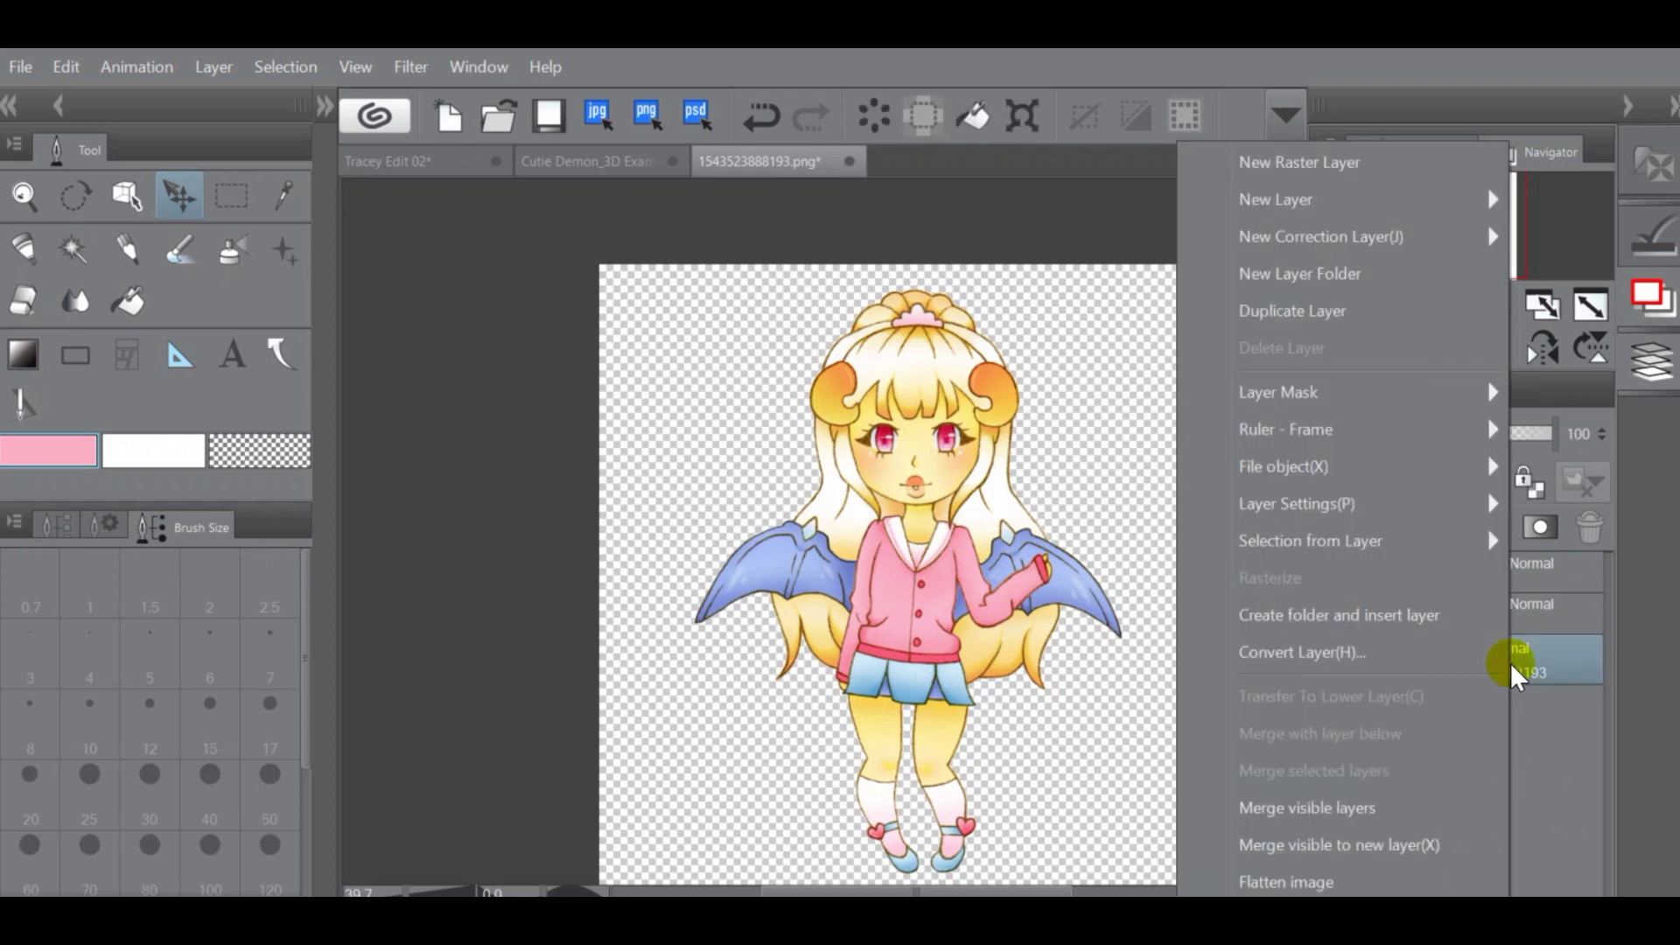
click(1269, 315)
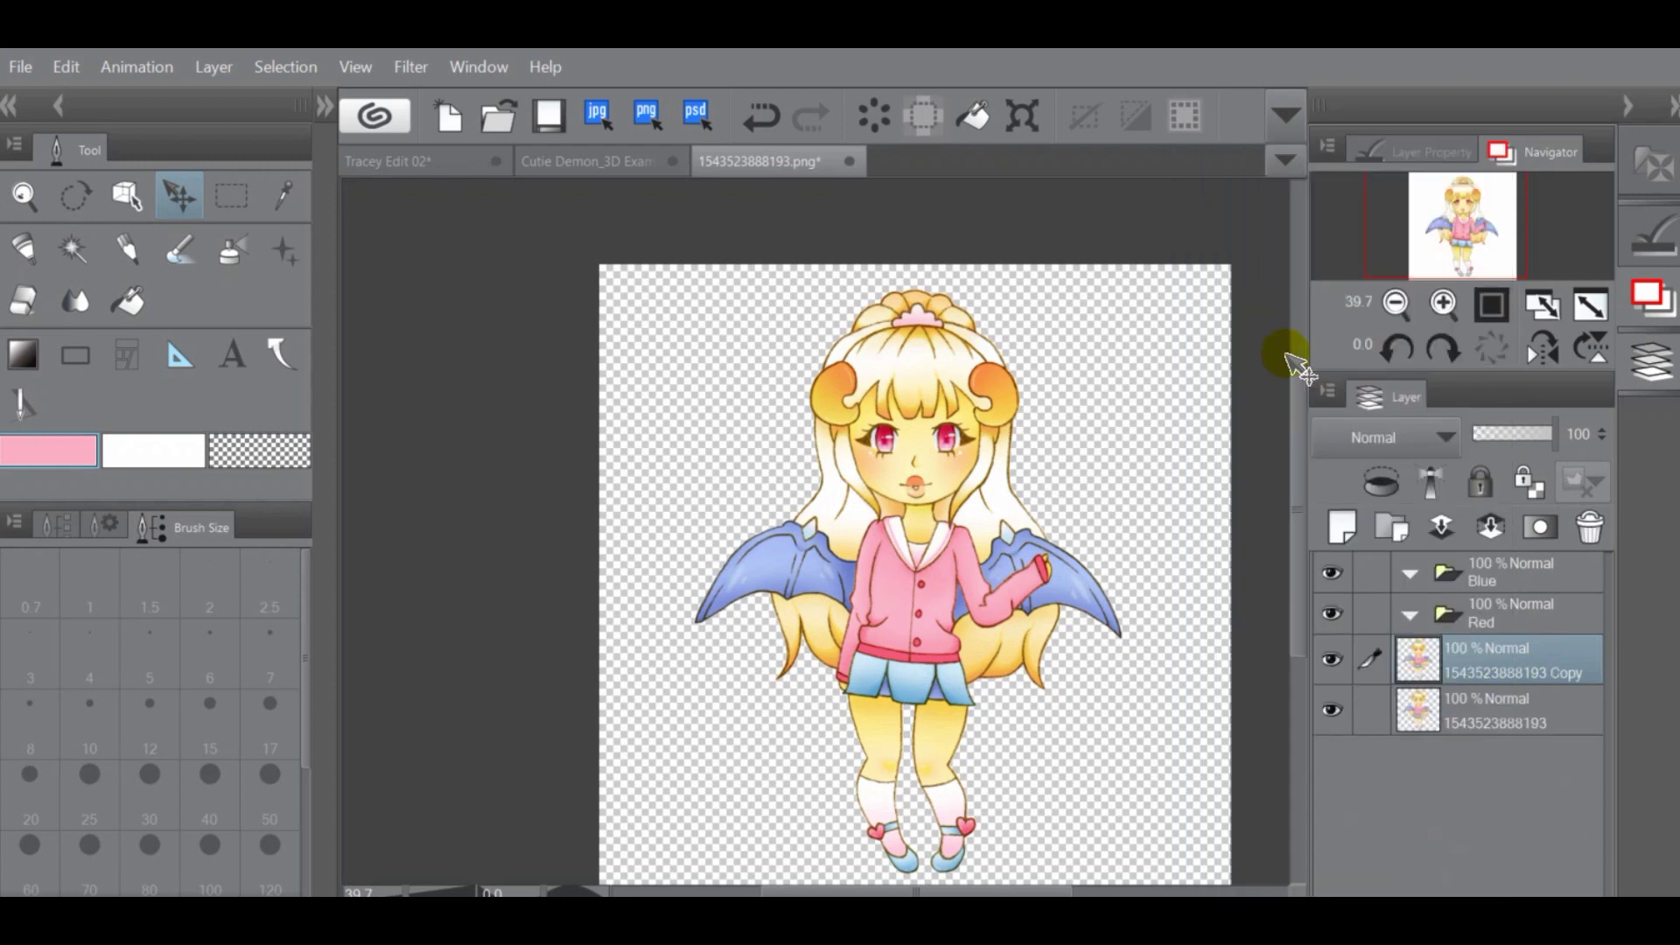
drag(1475, 665, 1482, 577)
drag(1505, 690, 1498, 671)
click(1529, 623)
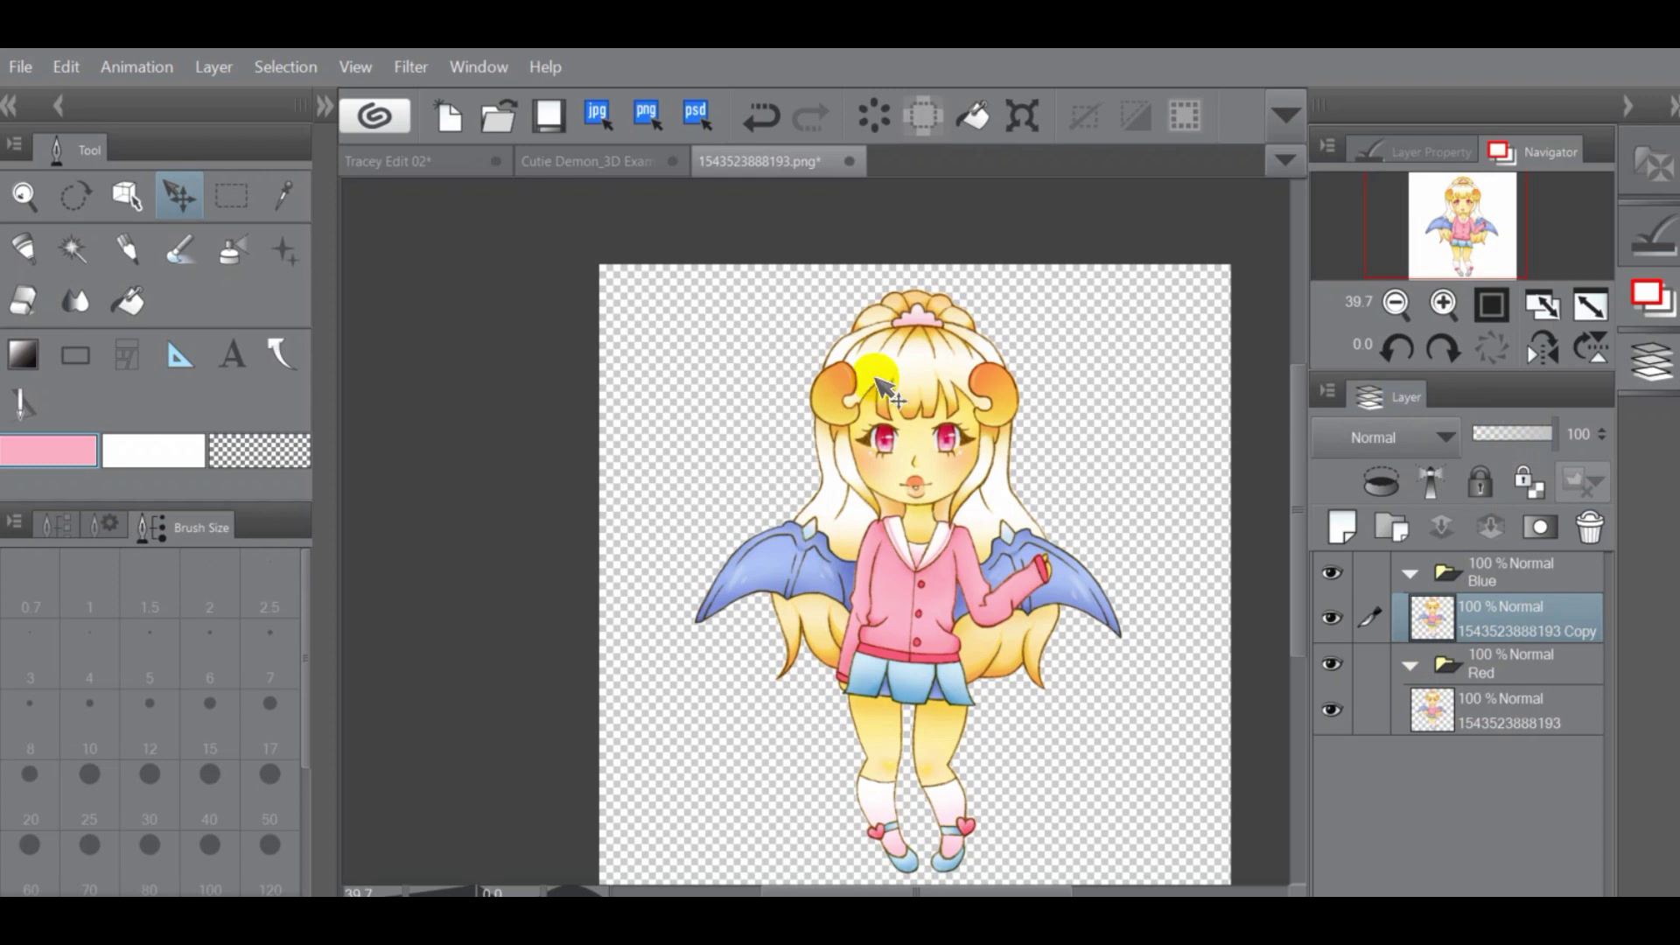
Add a Level Correction layer to the Blue folder with the Red channel's output dropped to zero
click(1326, 389)
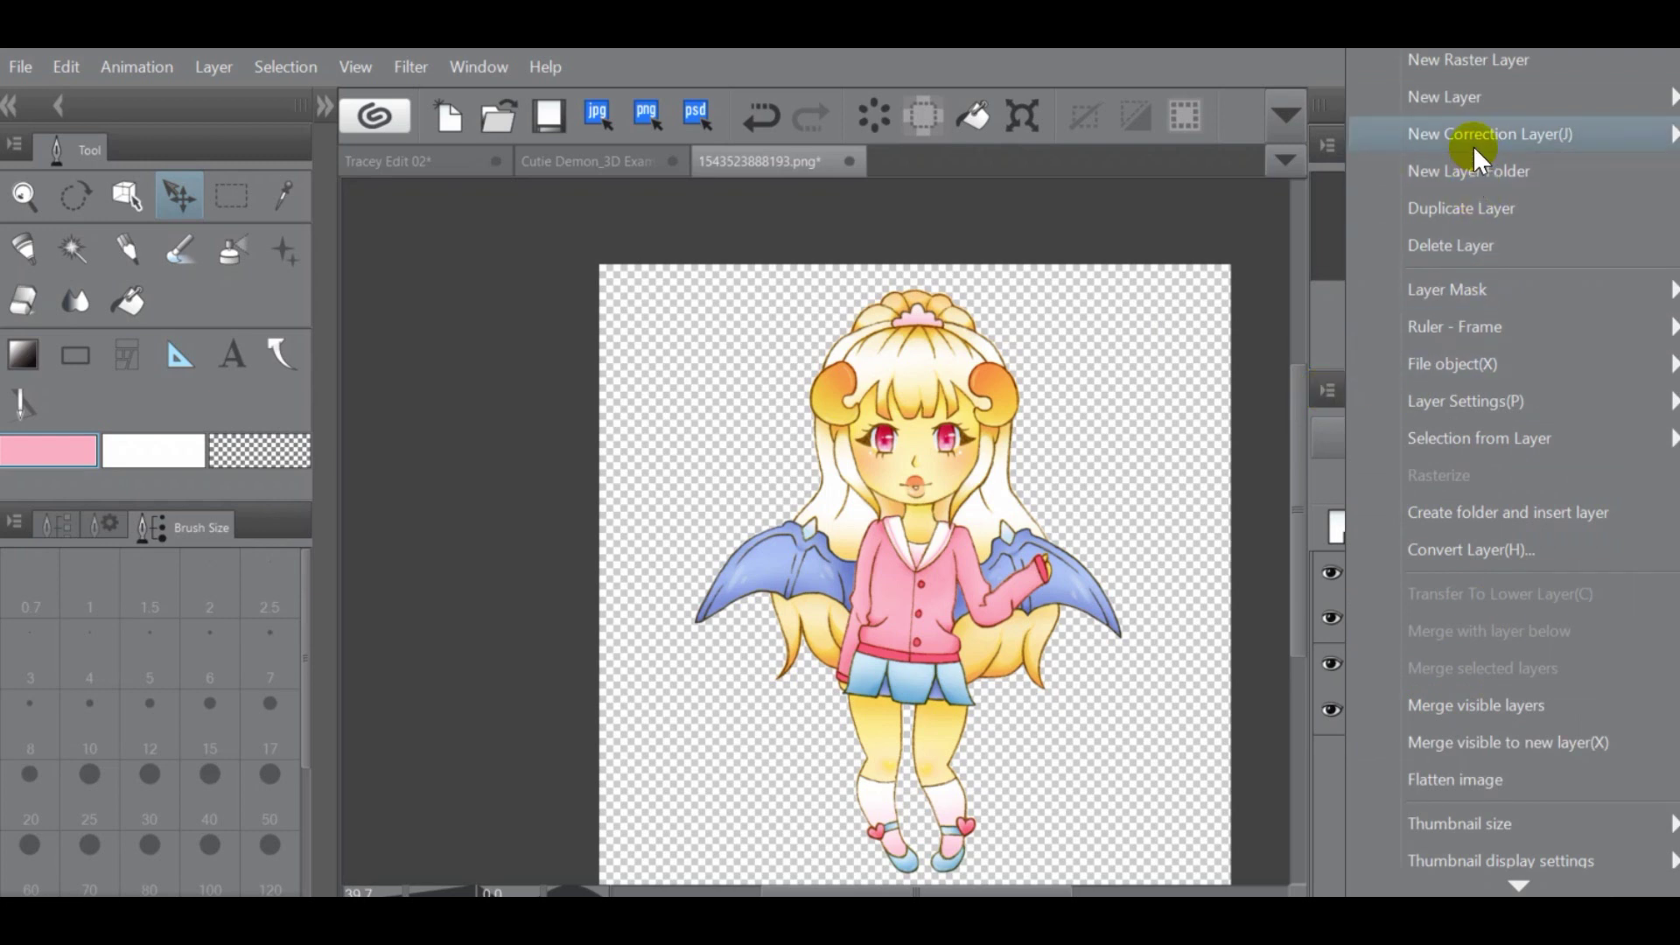
mouse_move(1471, 144)
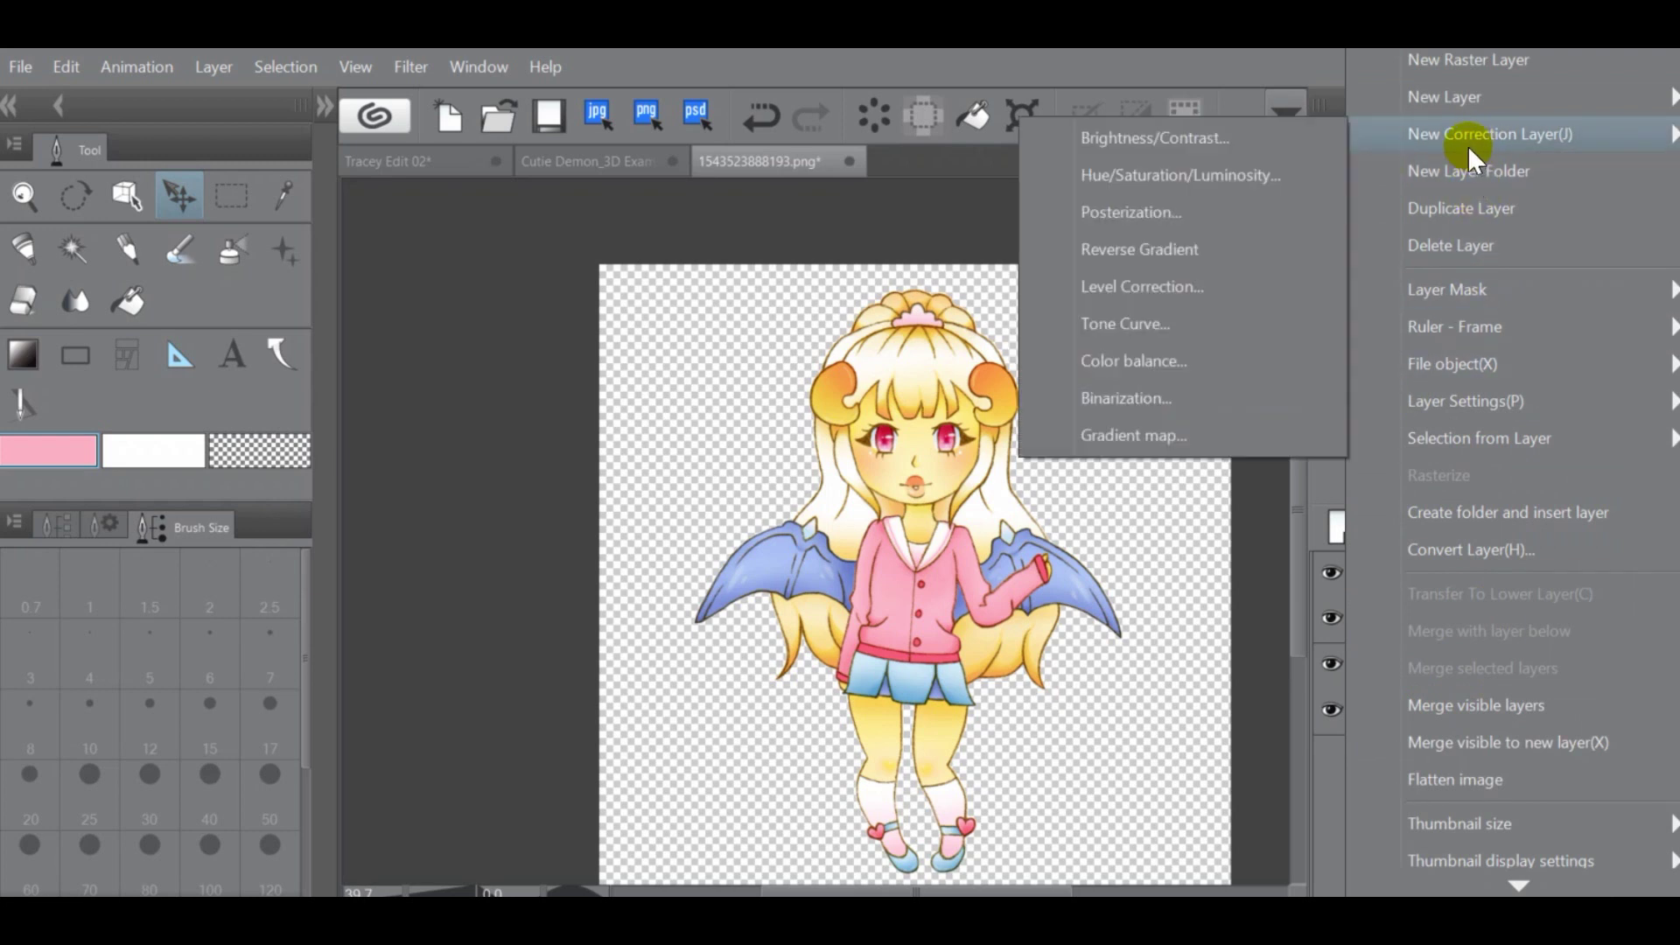
click(1237, 289)
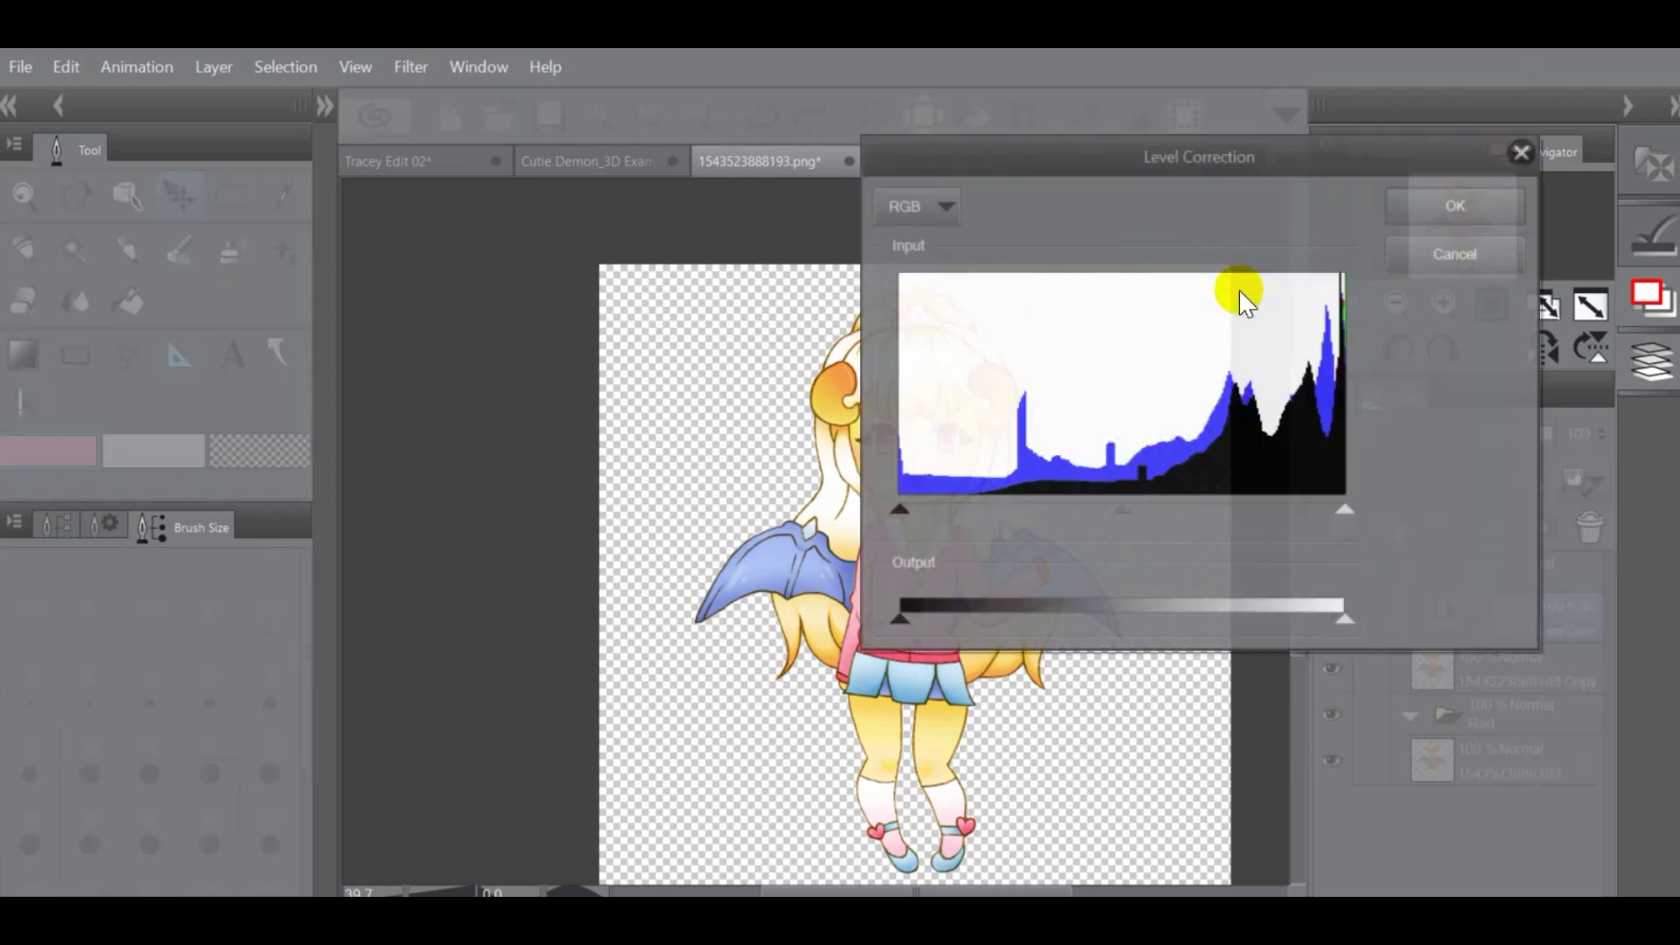
drag(1081, 160, 1195, 126)
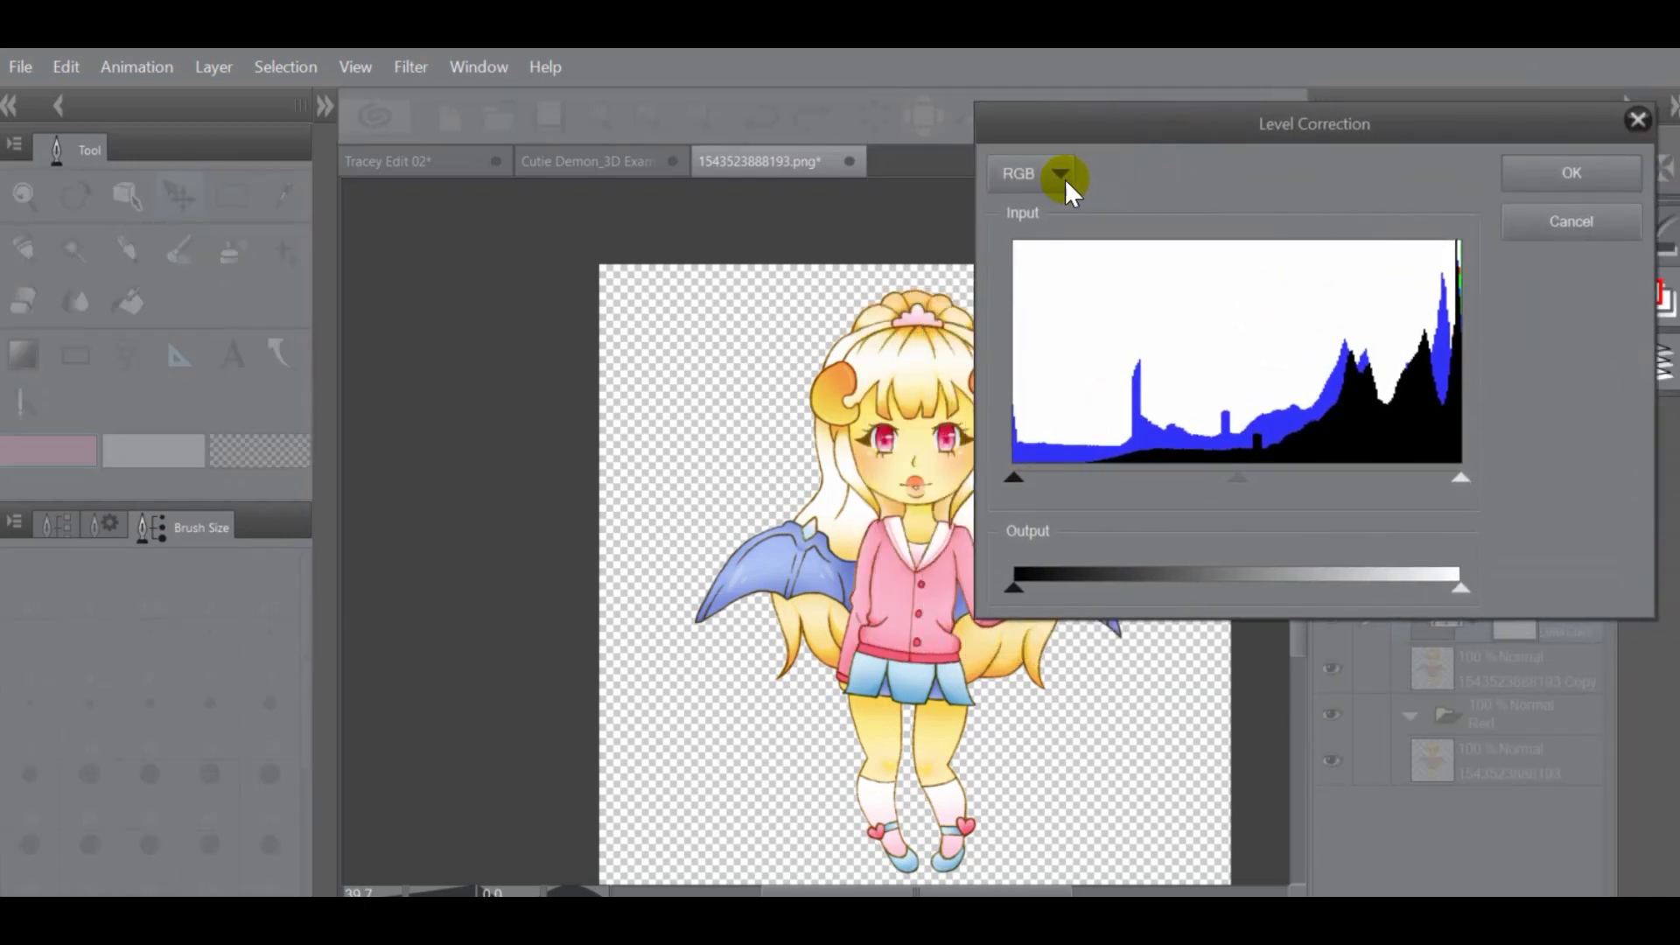
click(1061, 174)
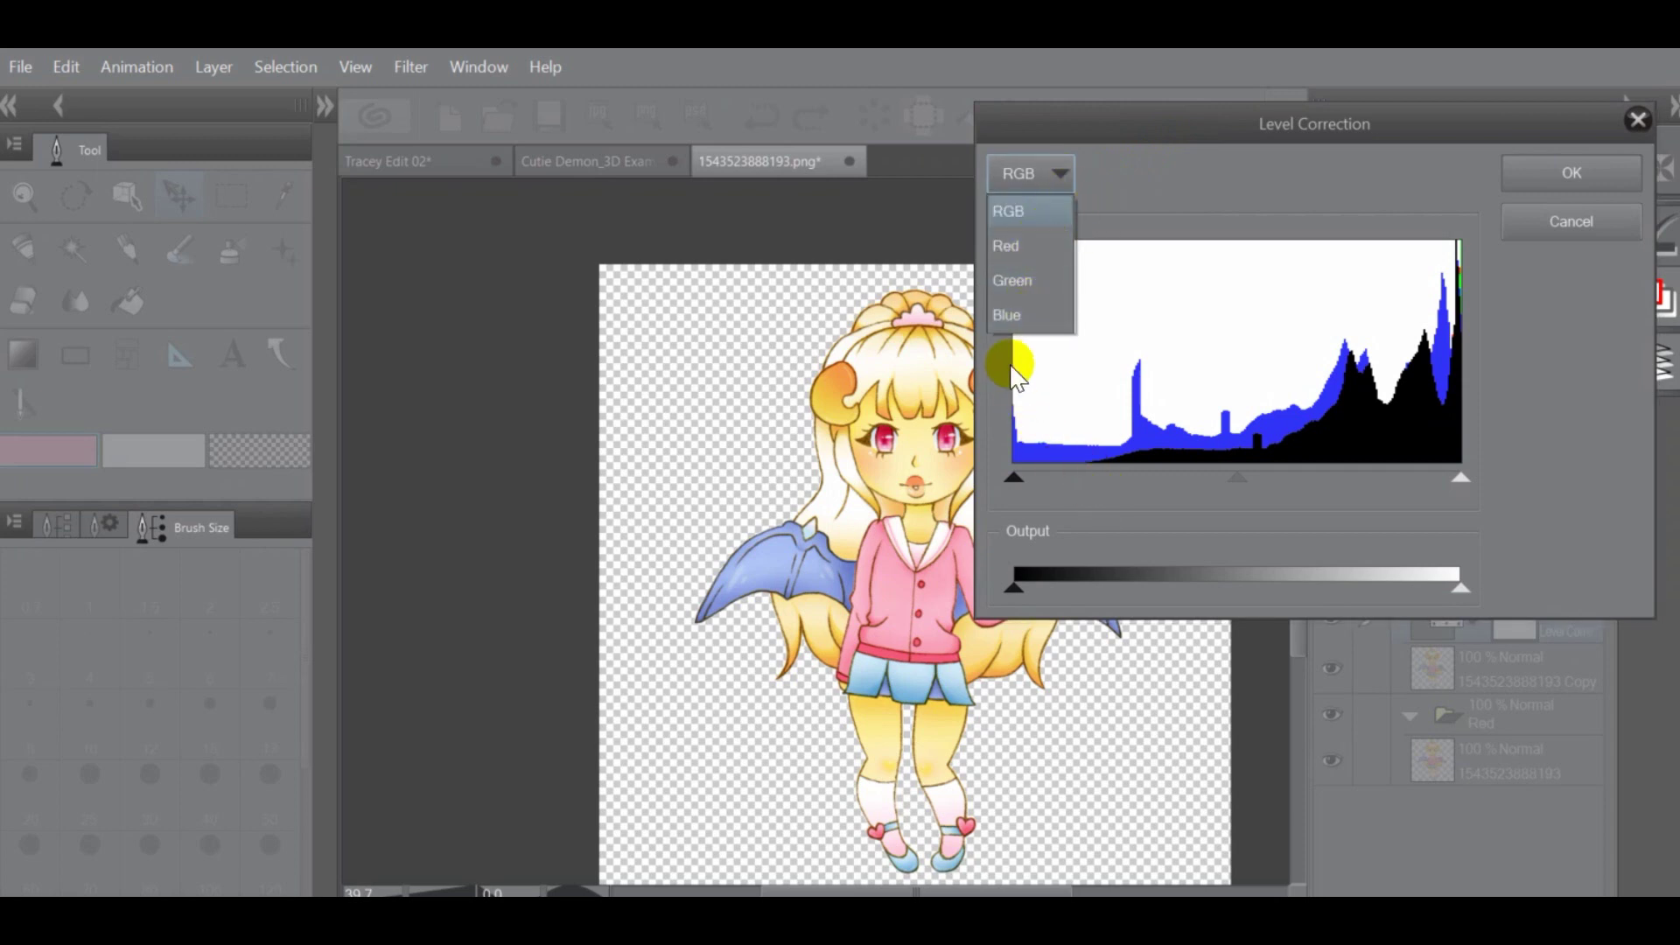
click(1027, 256)
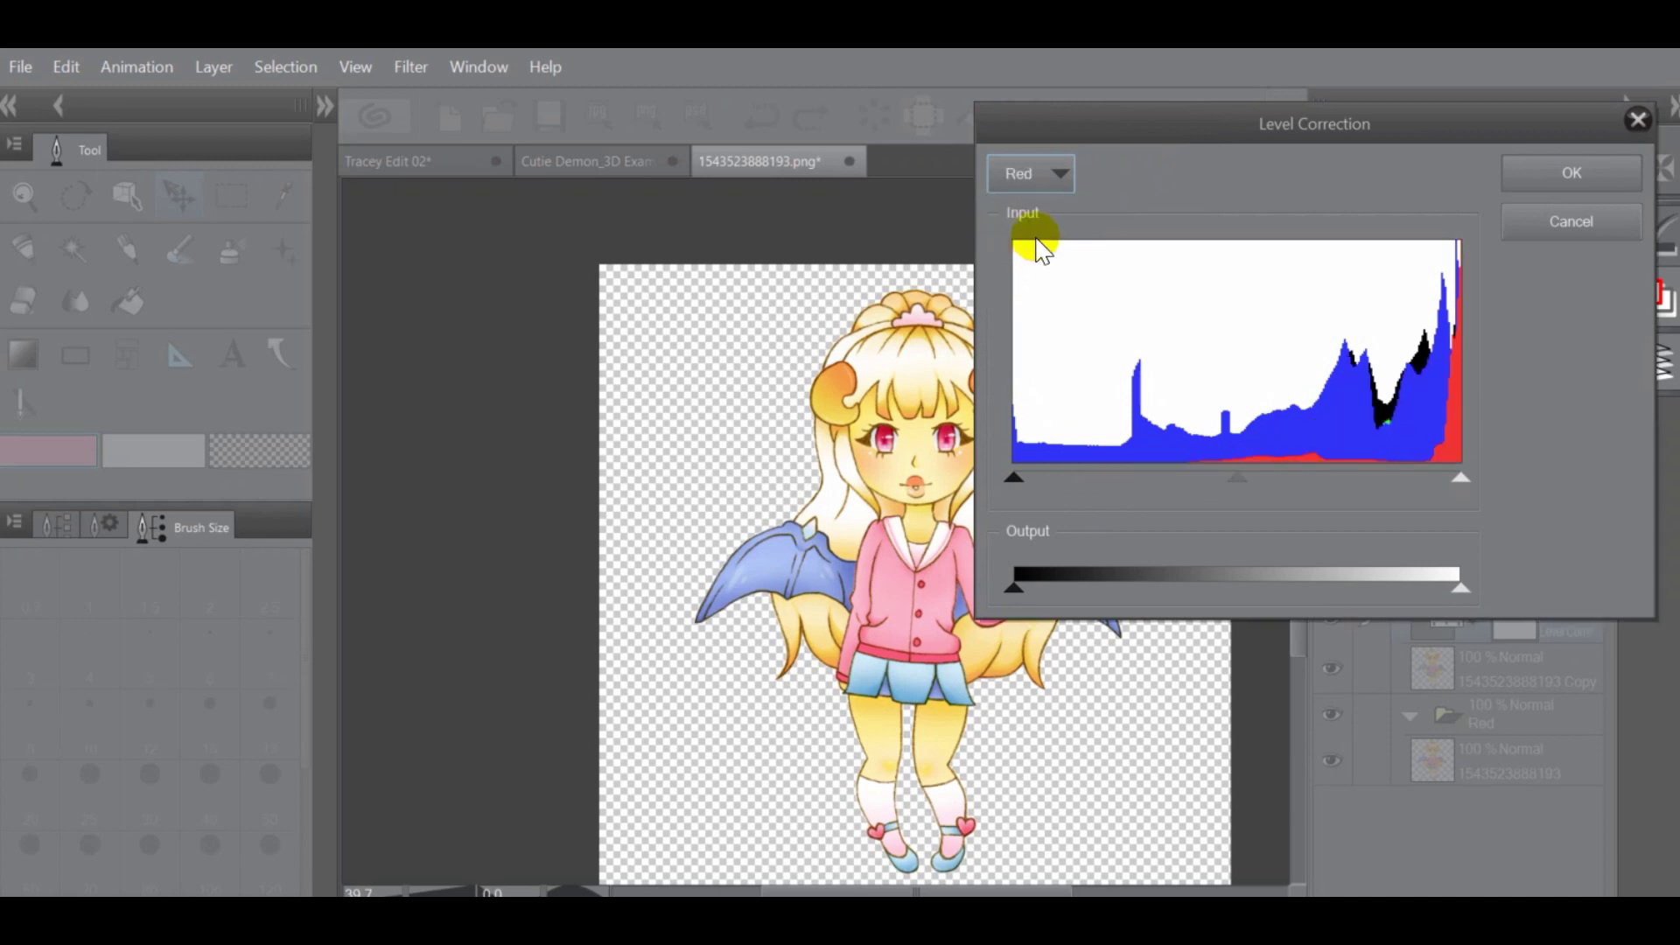
drag(1121, 135, 1202, 120)
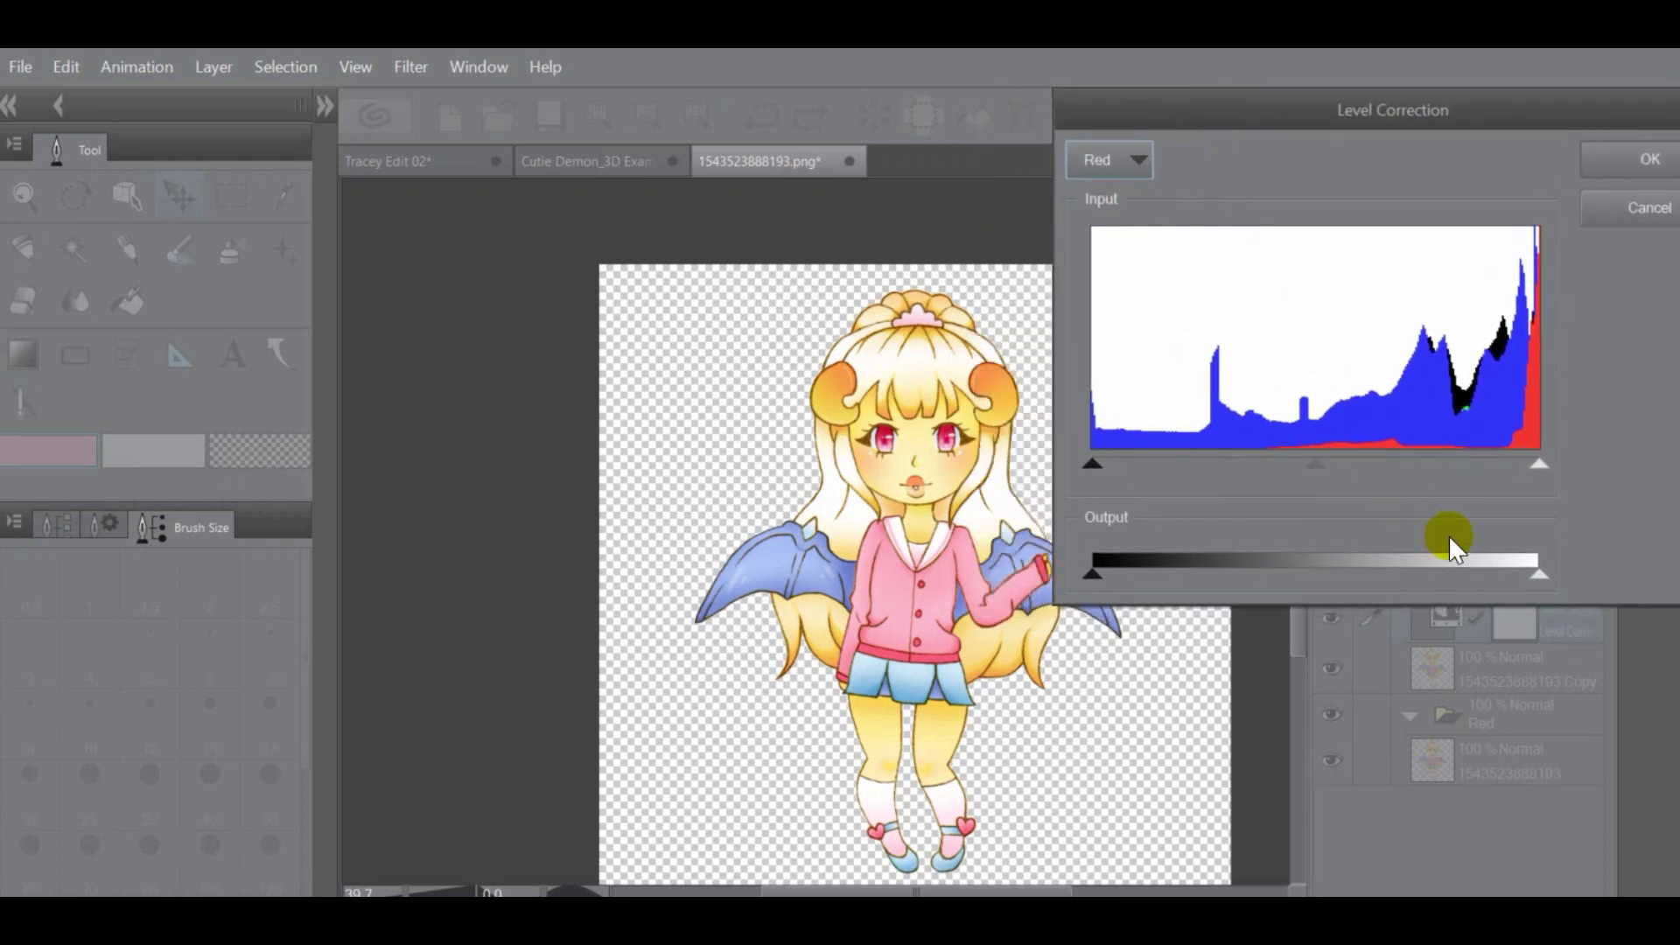
drag(1541, 579, 1536, 575)
drag(1514, 577, 1057, 575)
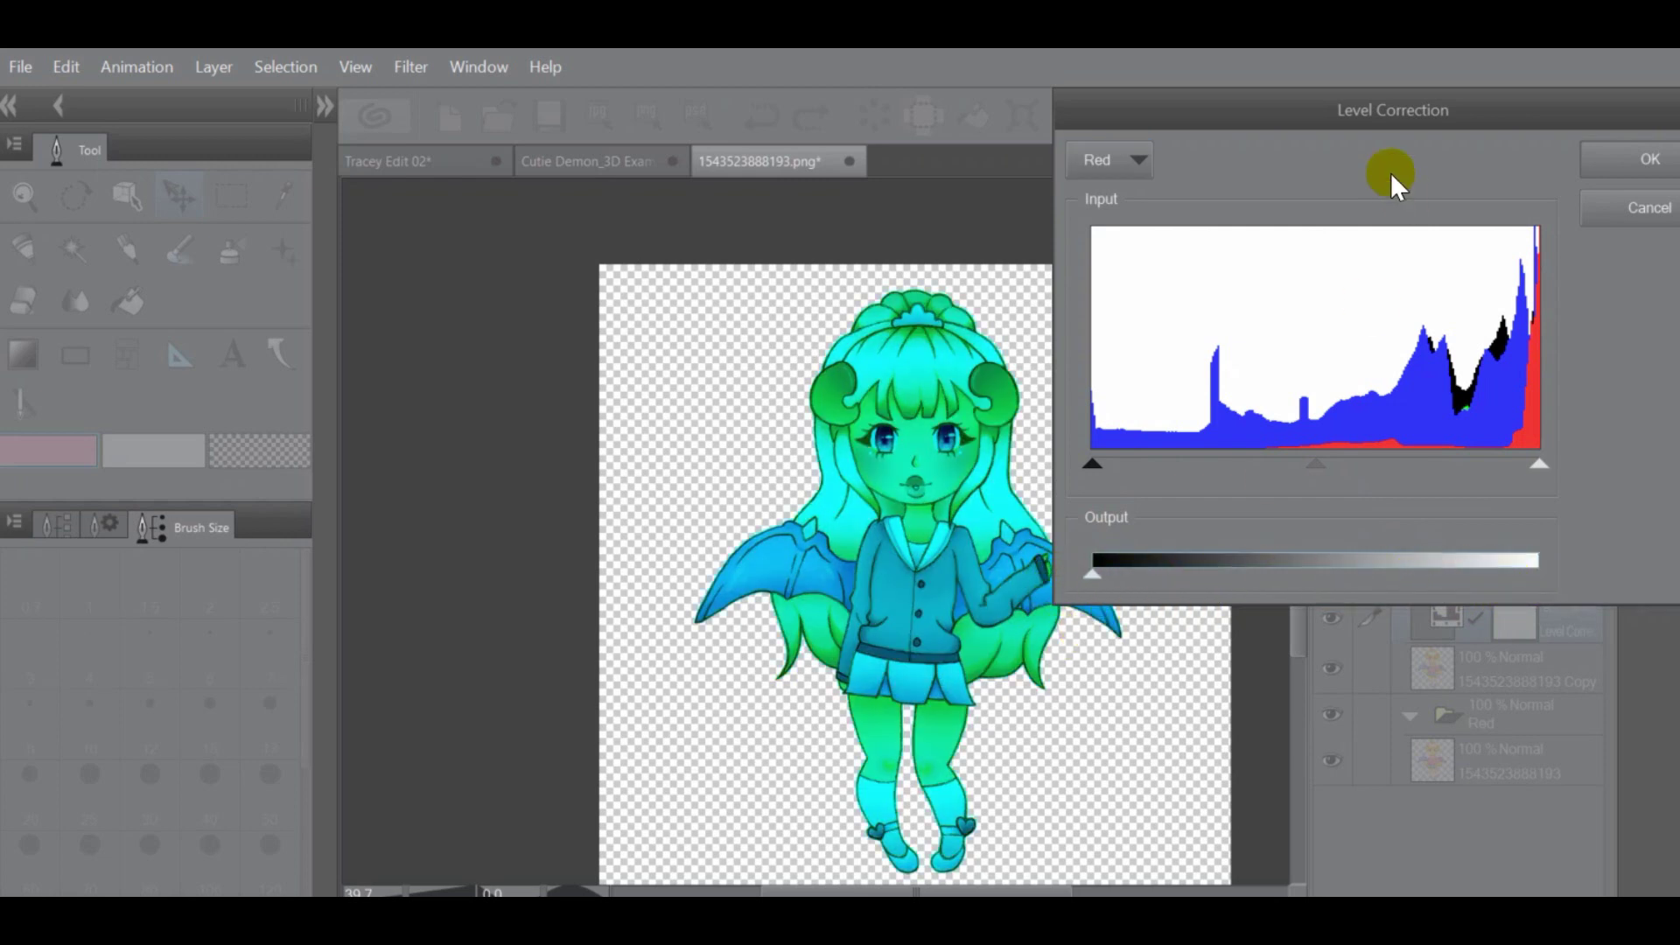
drag(1346, 112, 1080, 186)
click(1383, 232)
Reopen the Blue folder's Level Correction to check the Red channel, then cancel unchanged
click(1532, 625)
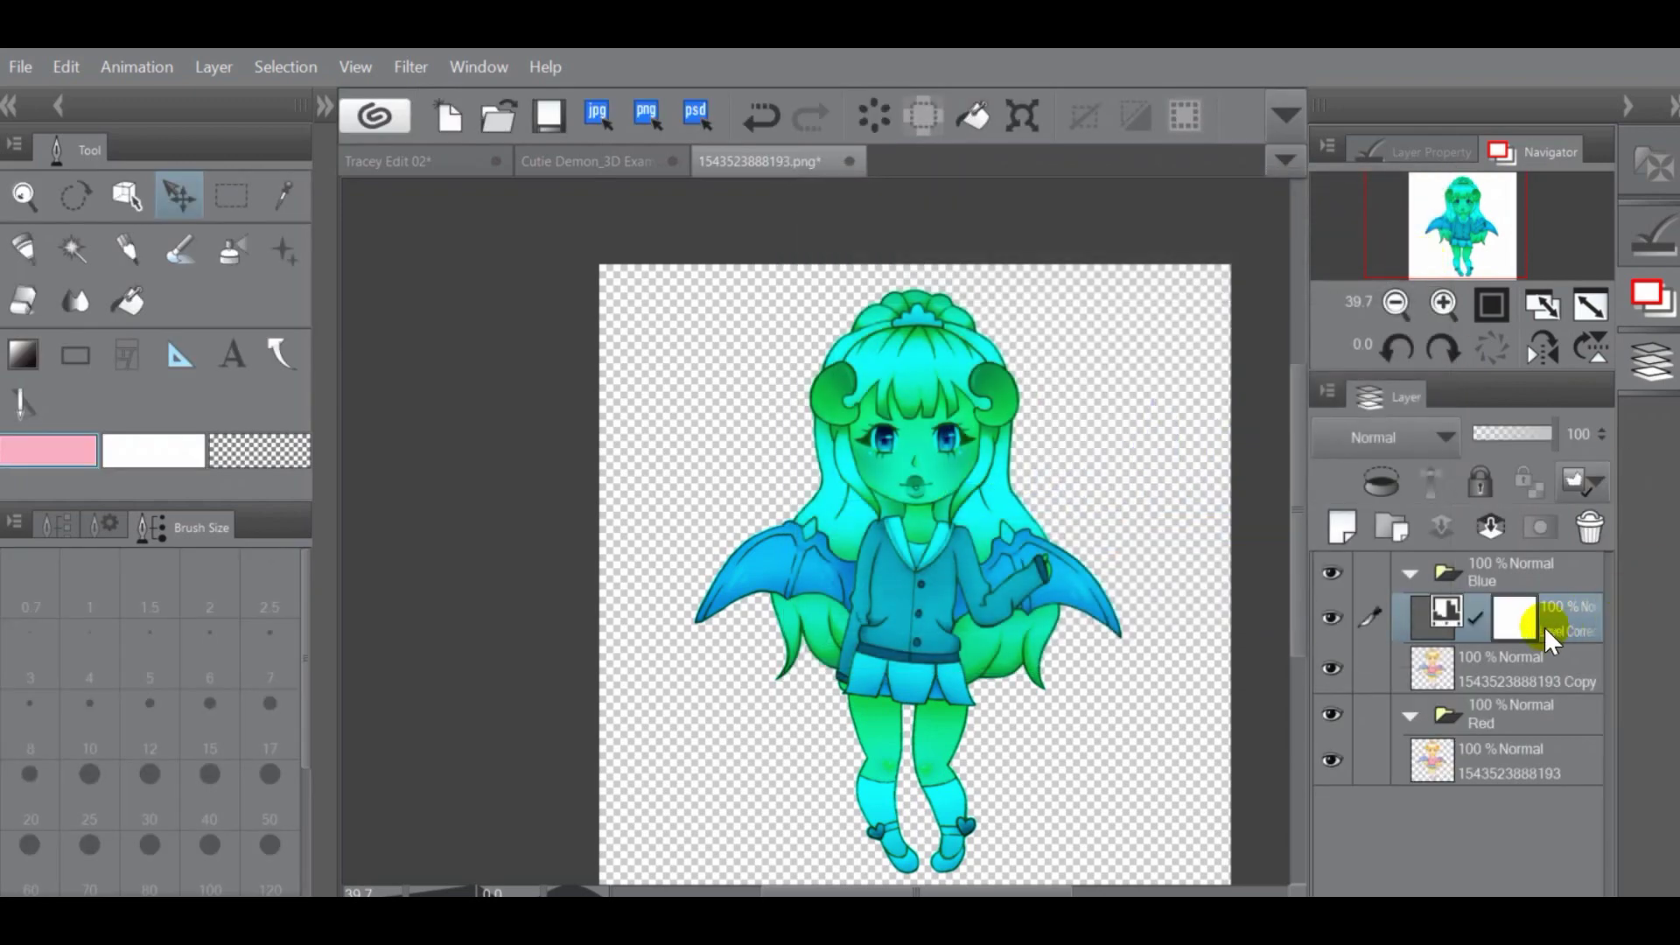
double_click(1445, 613)
click(826, 232)
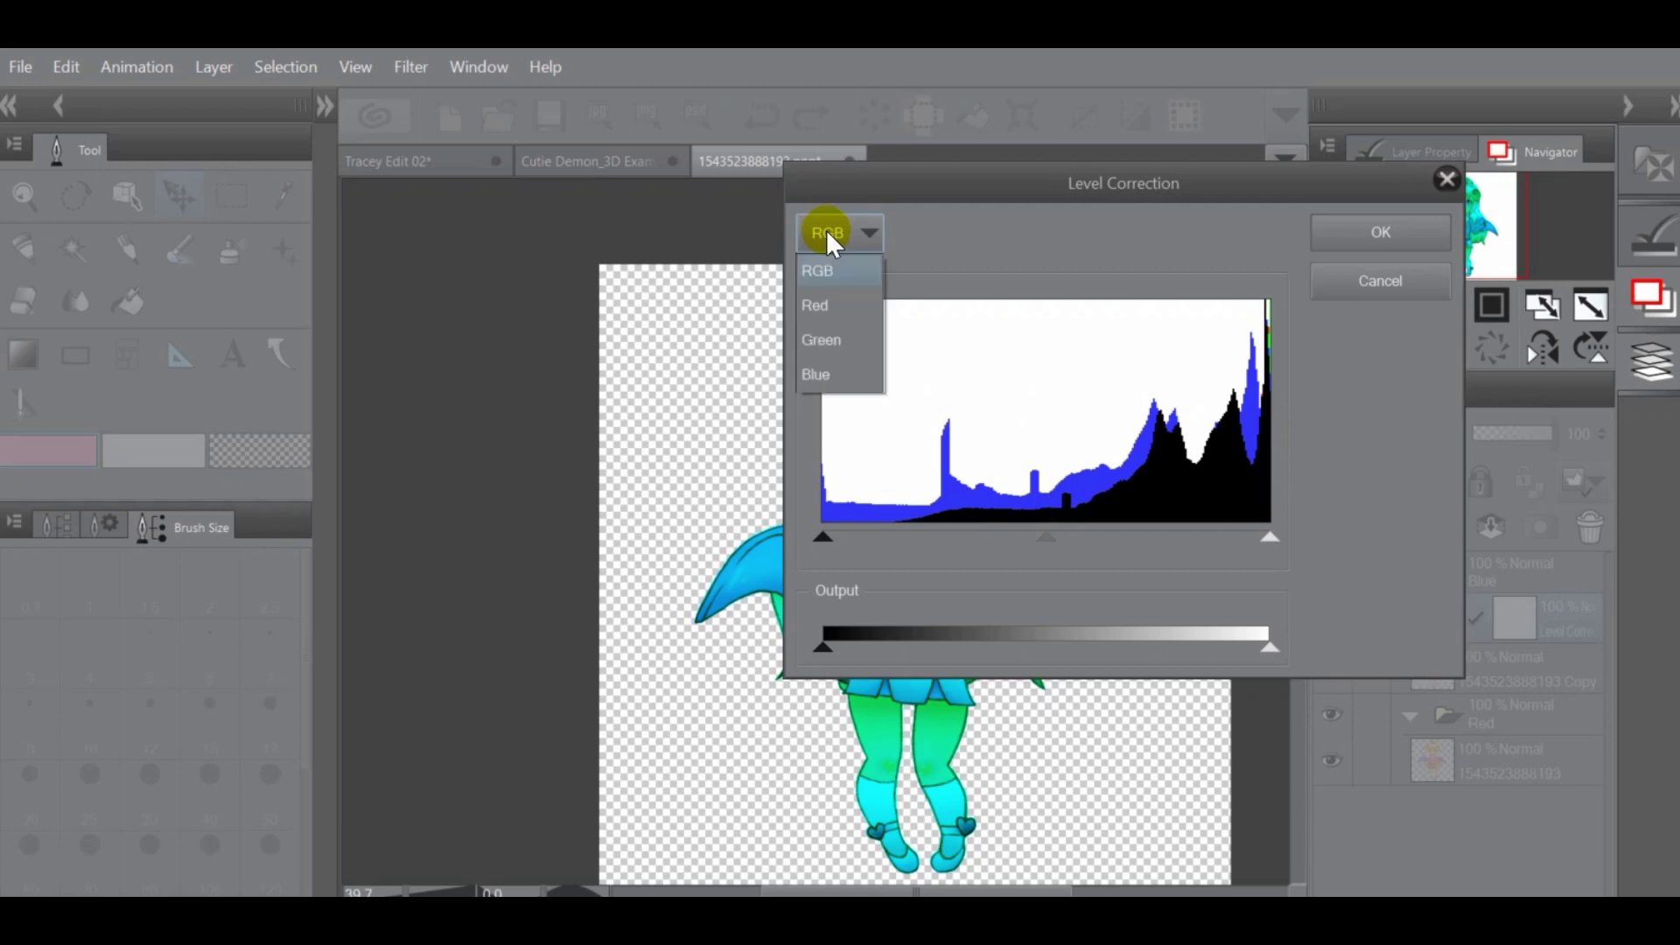
click(833, 303)
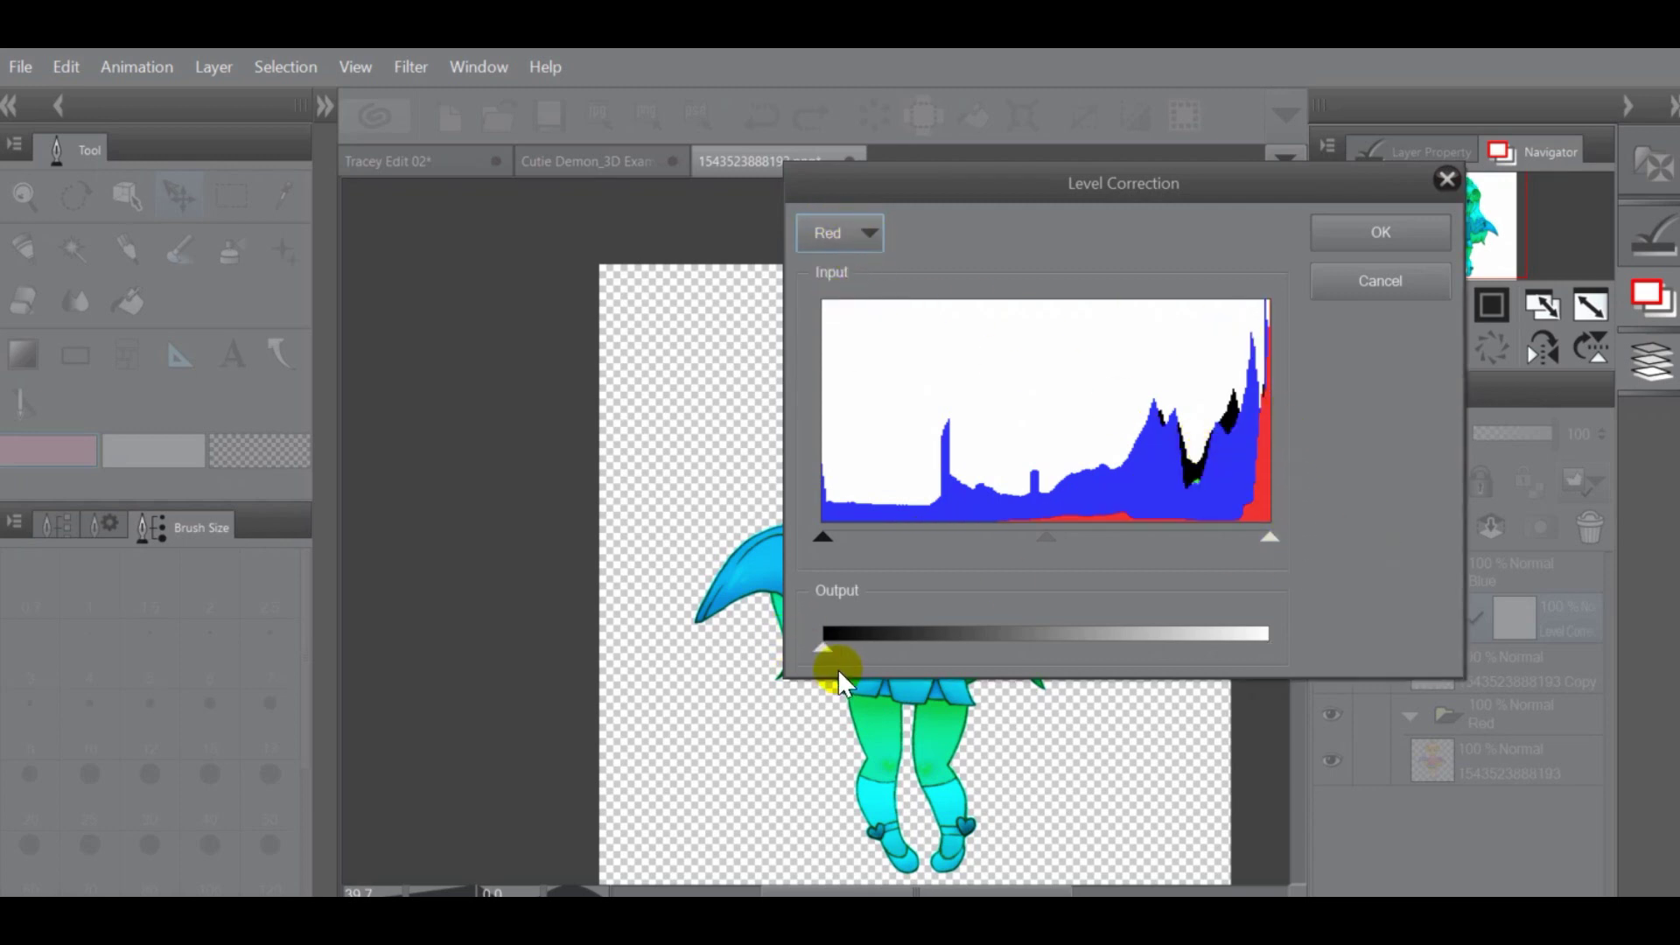
click(1336, 281)
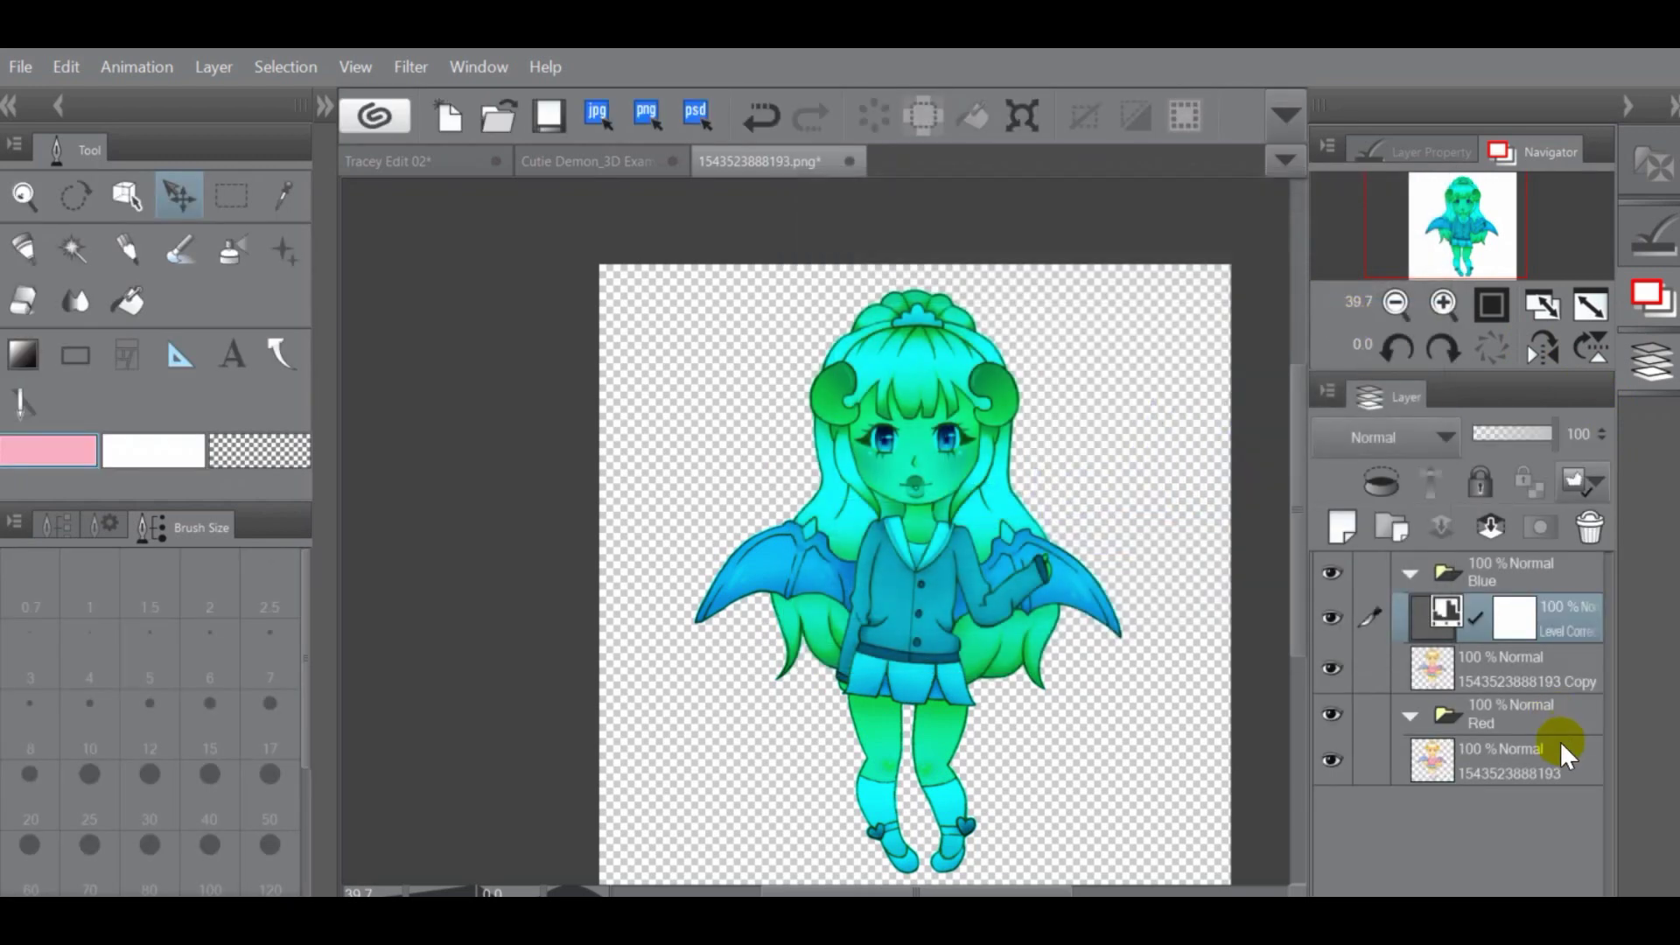
Select the original layer in the Red folder, then collapse and hide the Blue folder
click(1520, 722)
click(1525, 758)
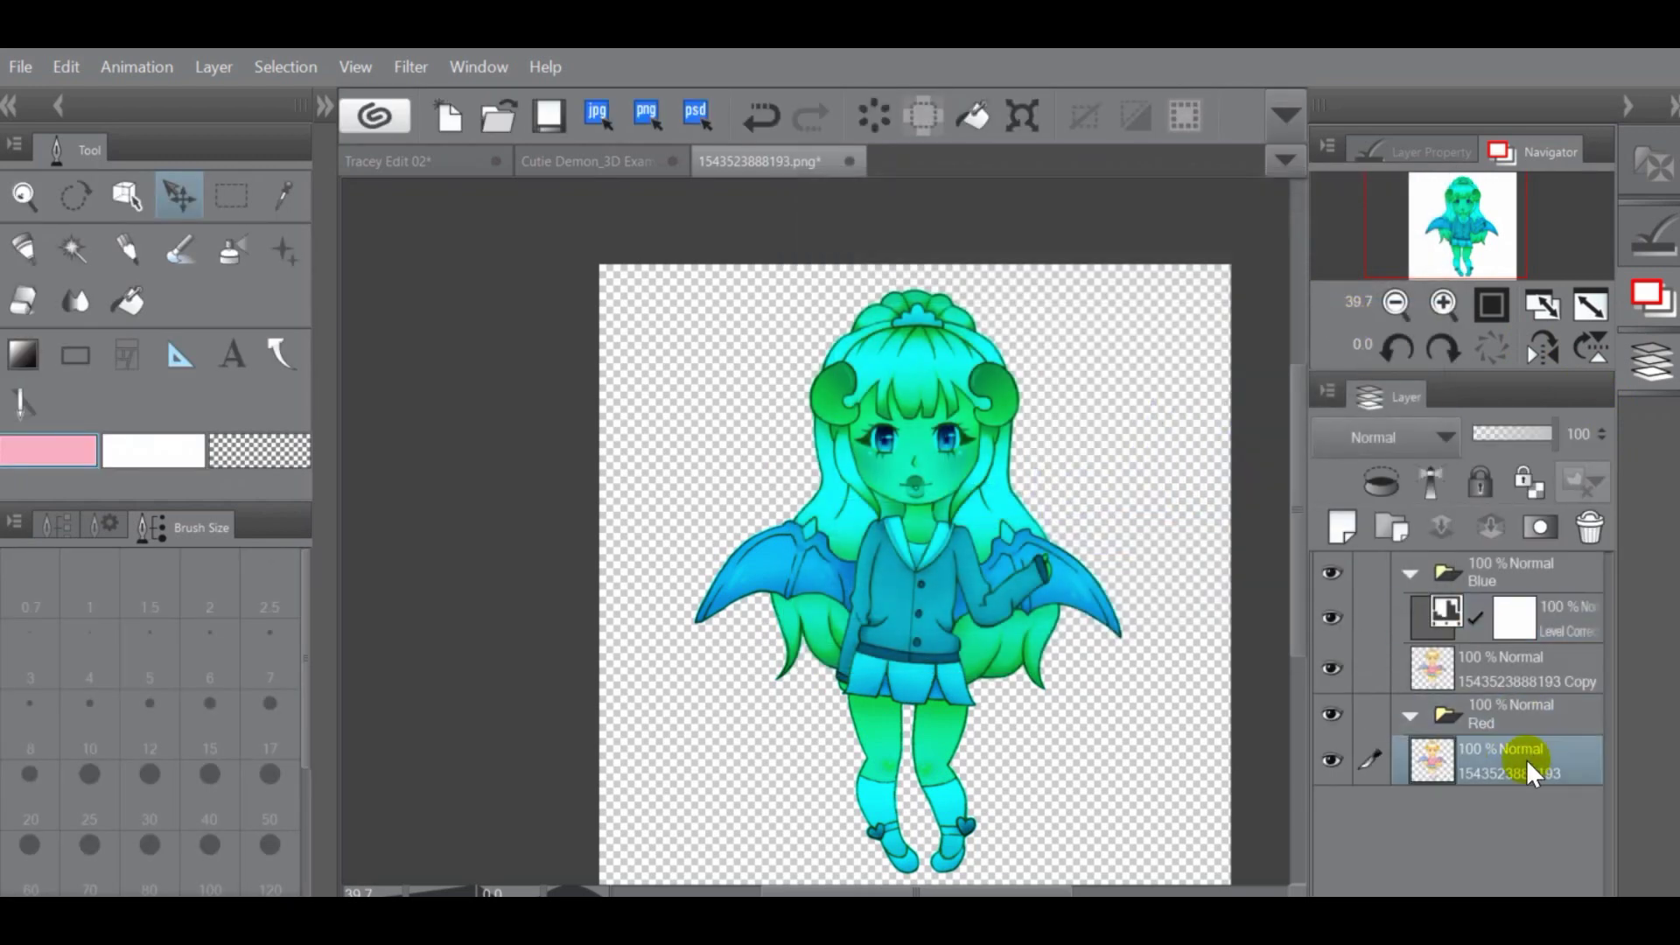
click(1412, 573)
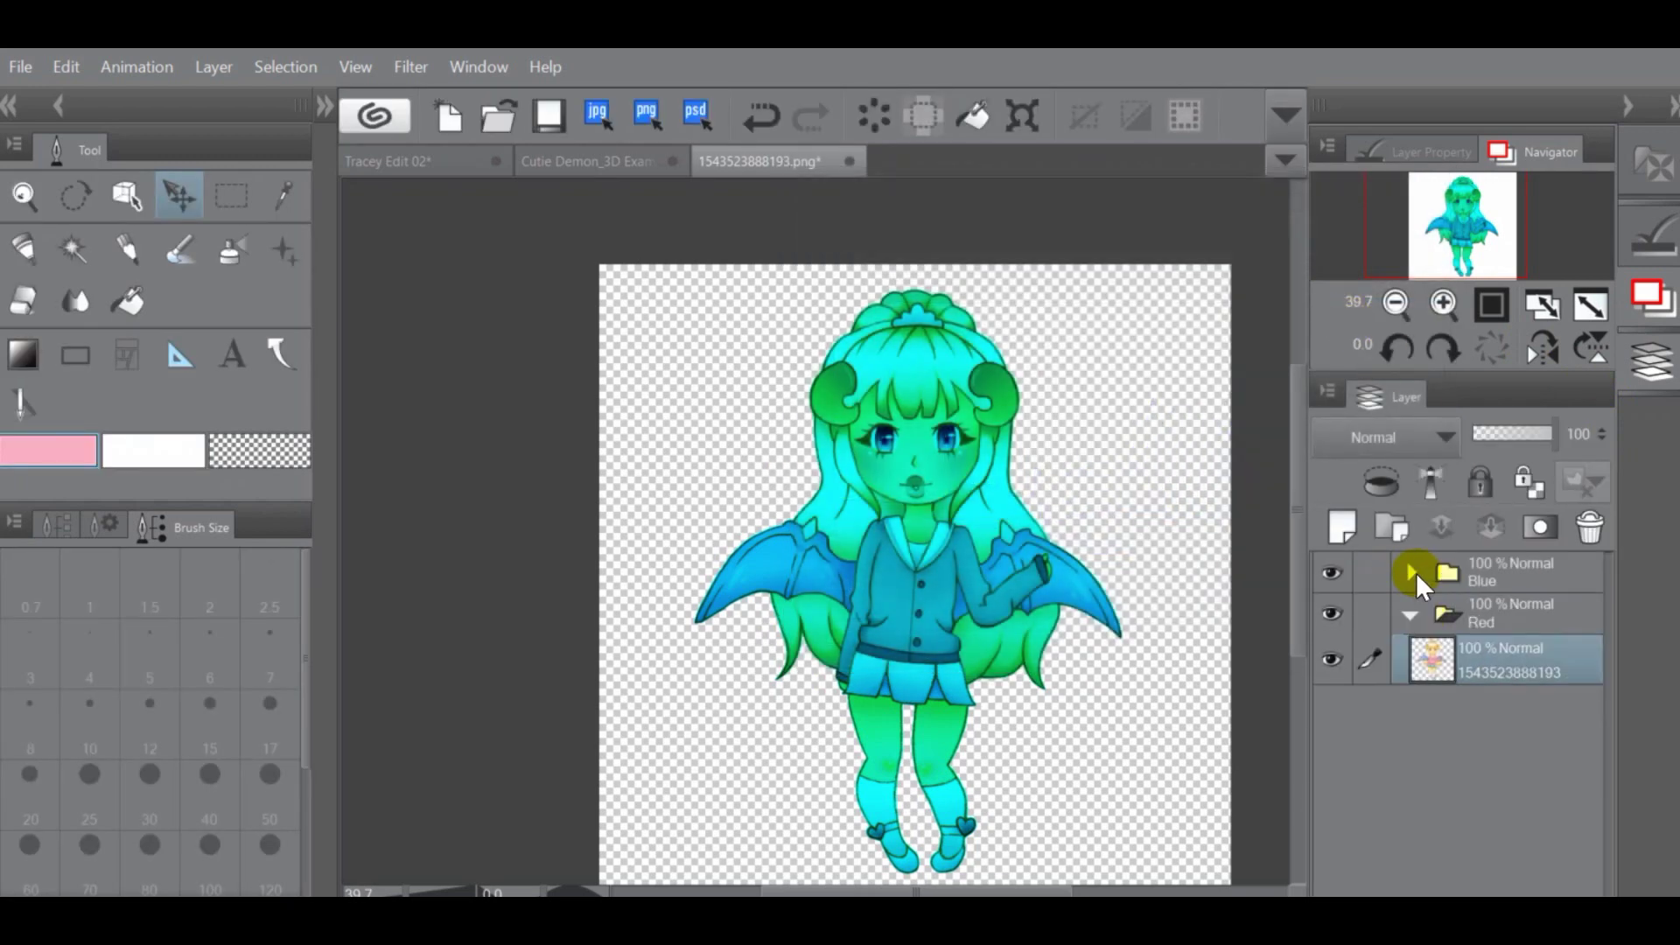
click(1331, 573)
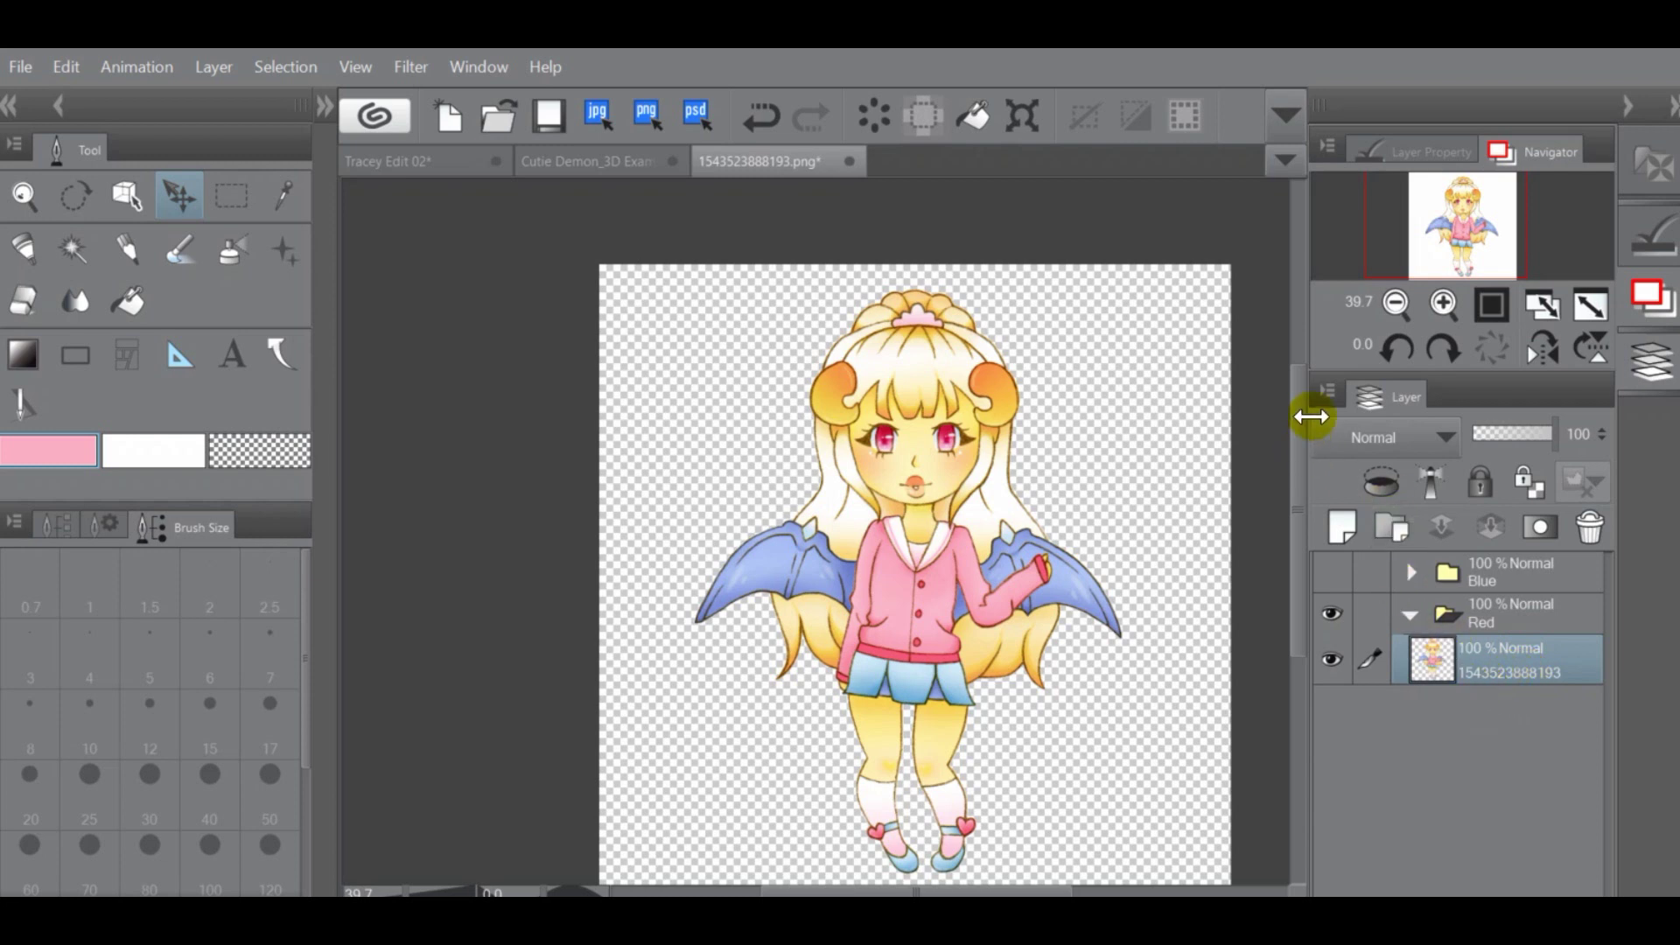
Add a Level Correction layer to the Red folder with Green and Blue outputs dropped to zero
click(1326, 390)
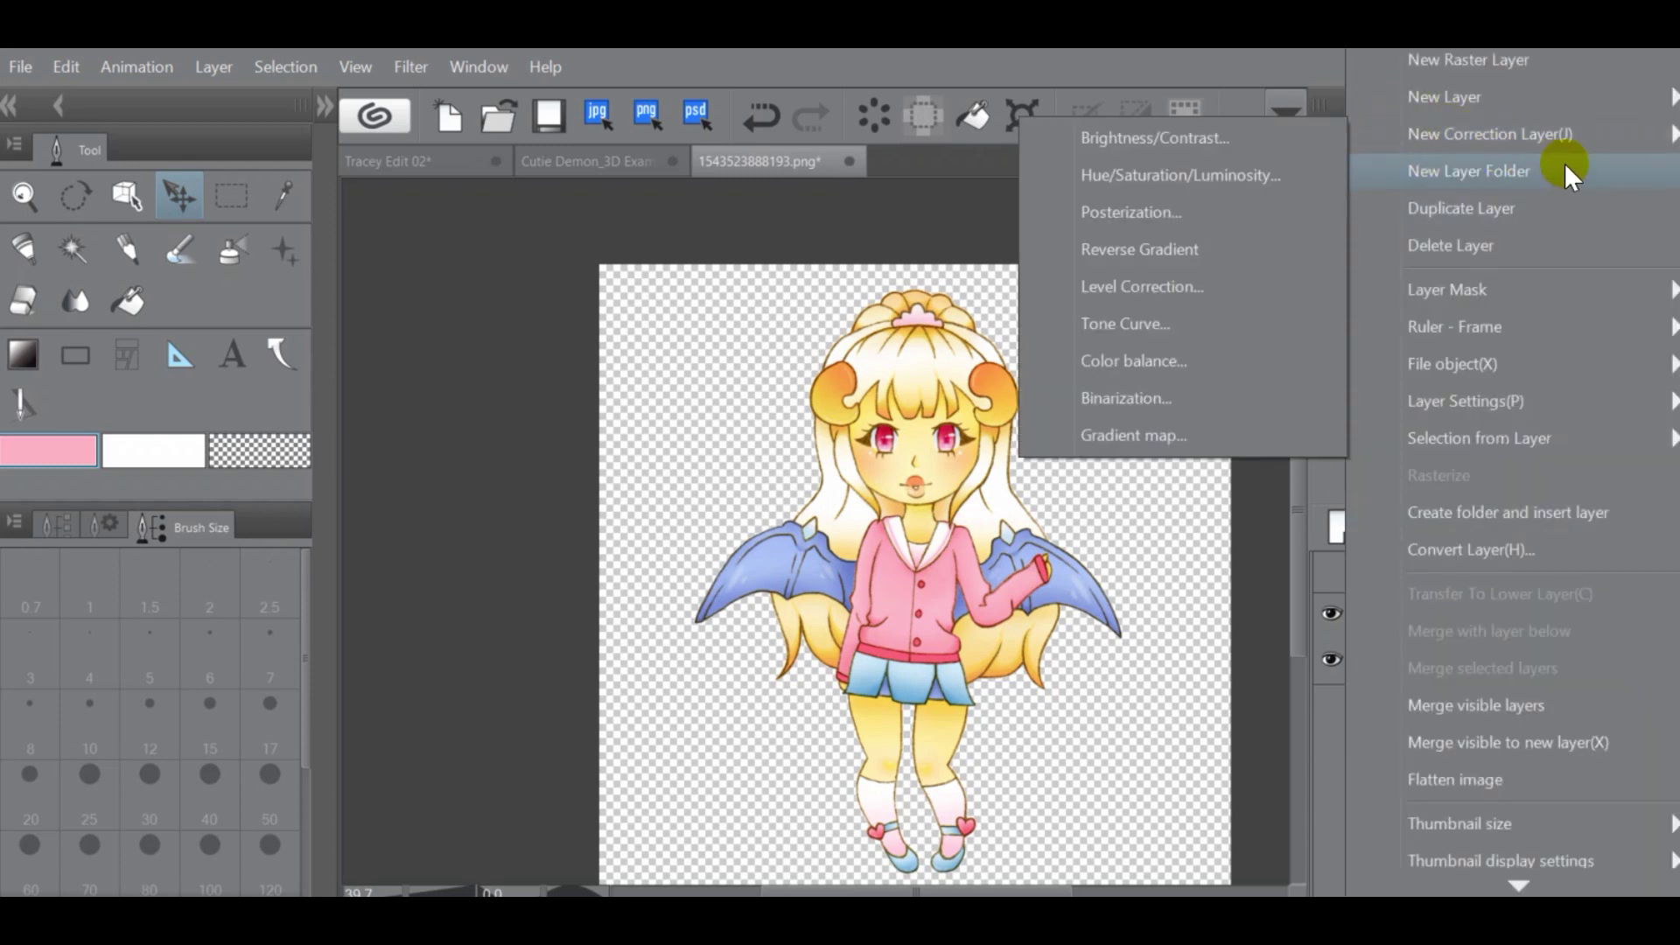
mouse_move(1512, 129)
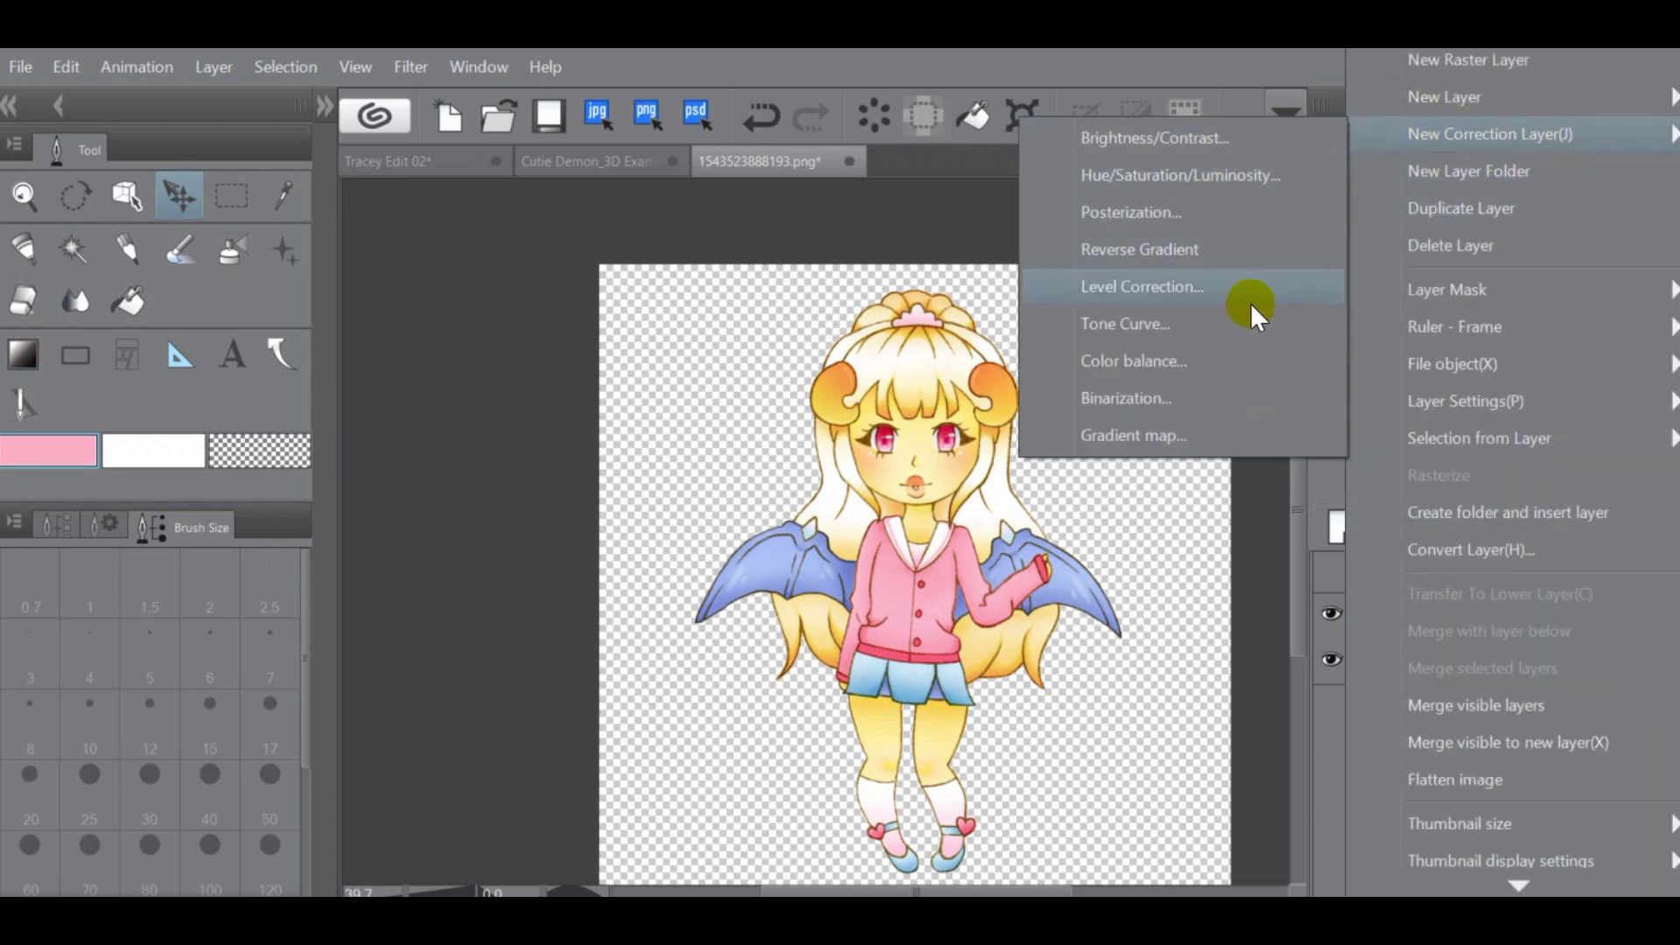
click(1225, 286)
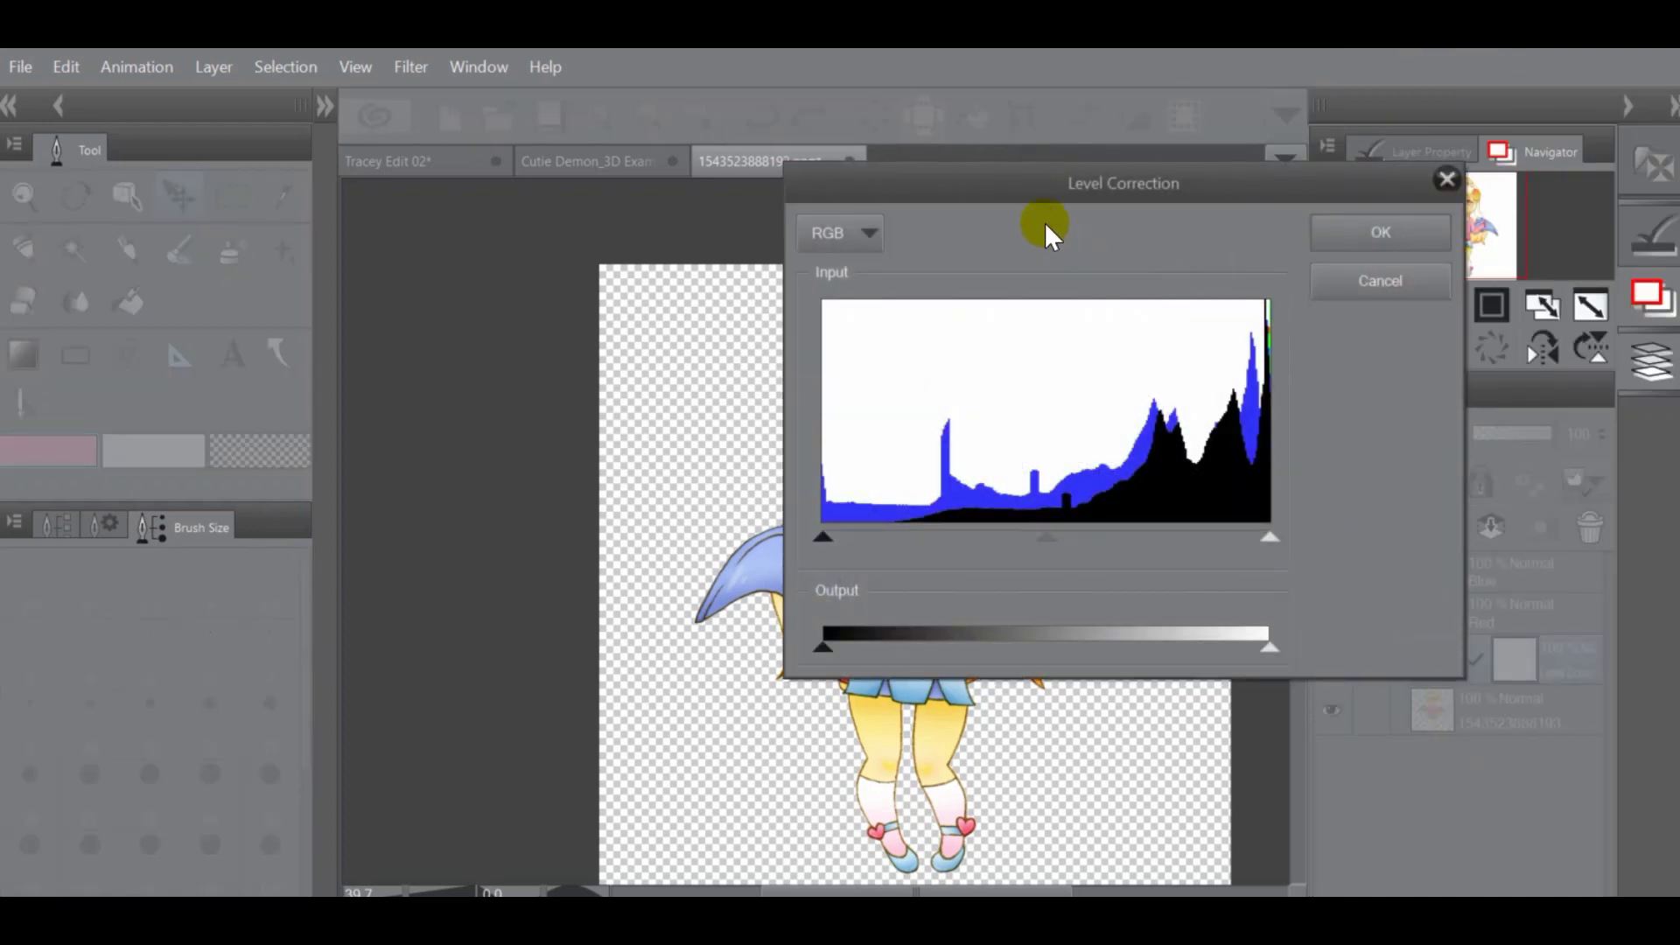
drag(1037, 186, 1288, 158)
click(1111, 201)
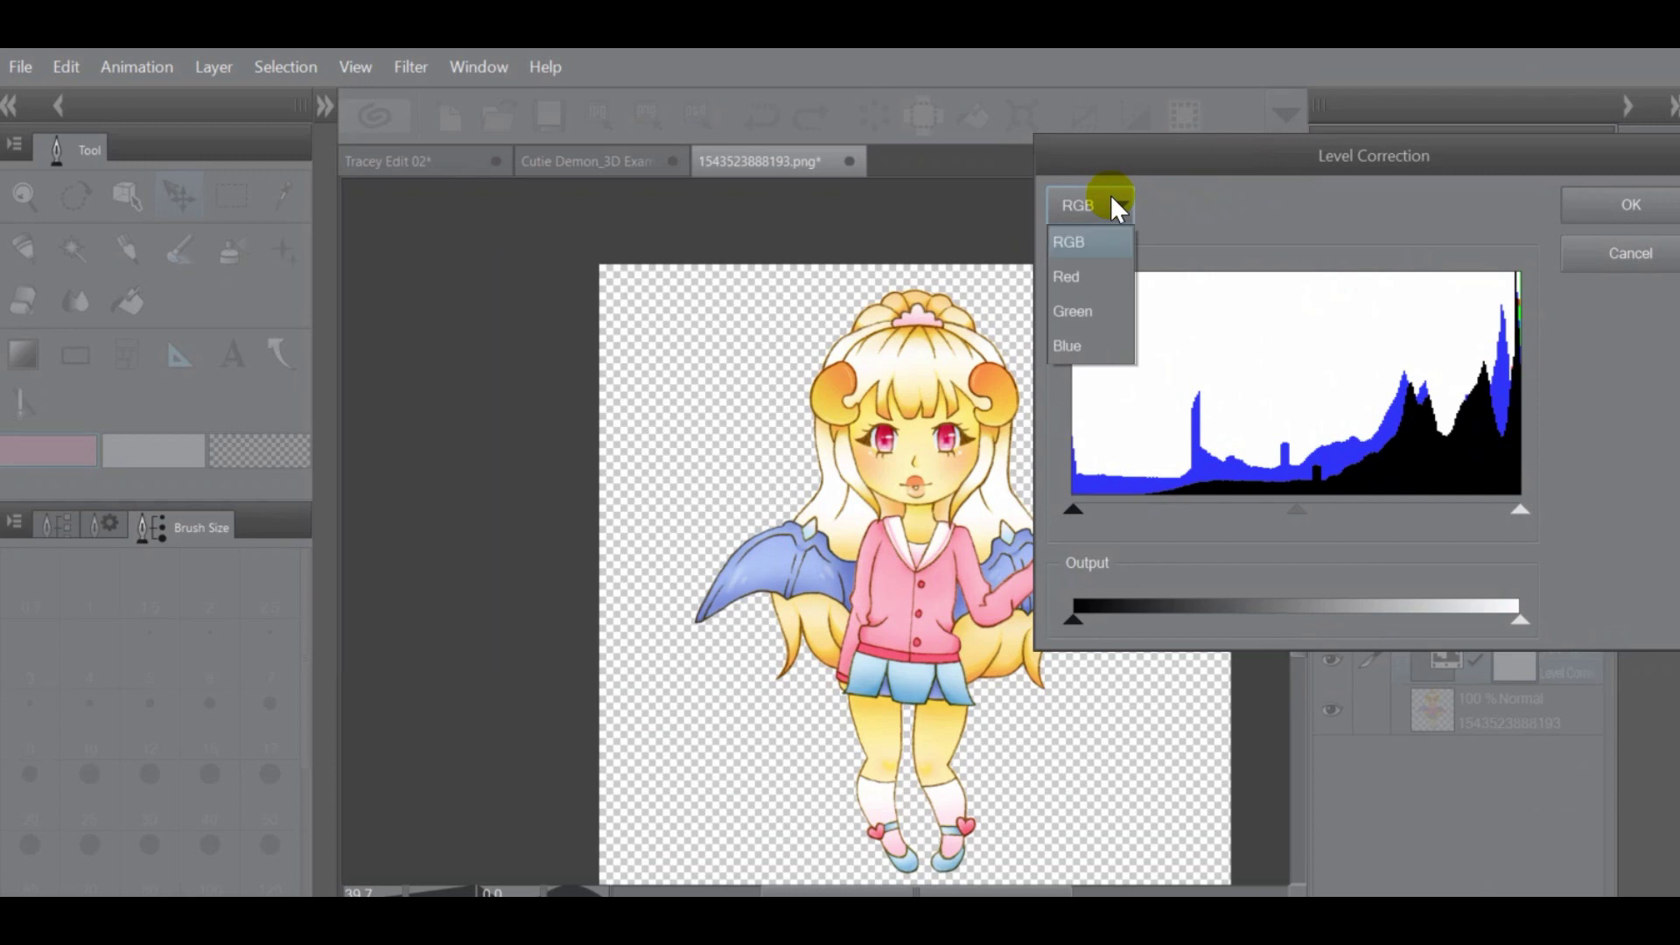
click(1105, 315)
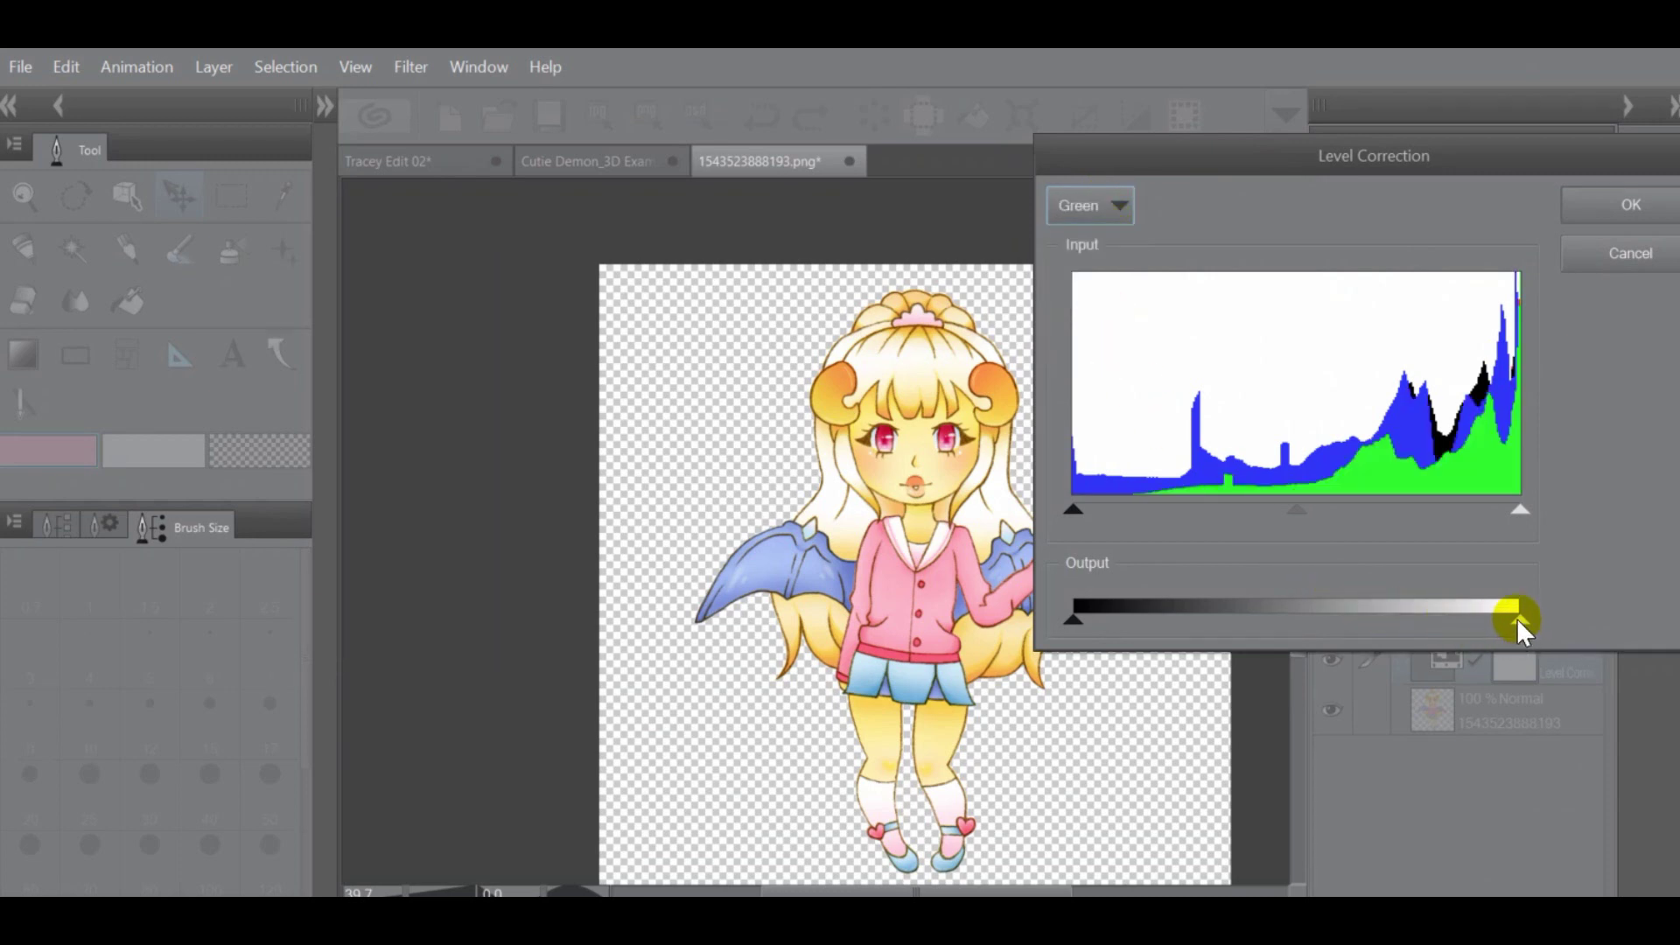
drag(1518, 618, 1067, 597)
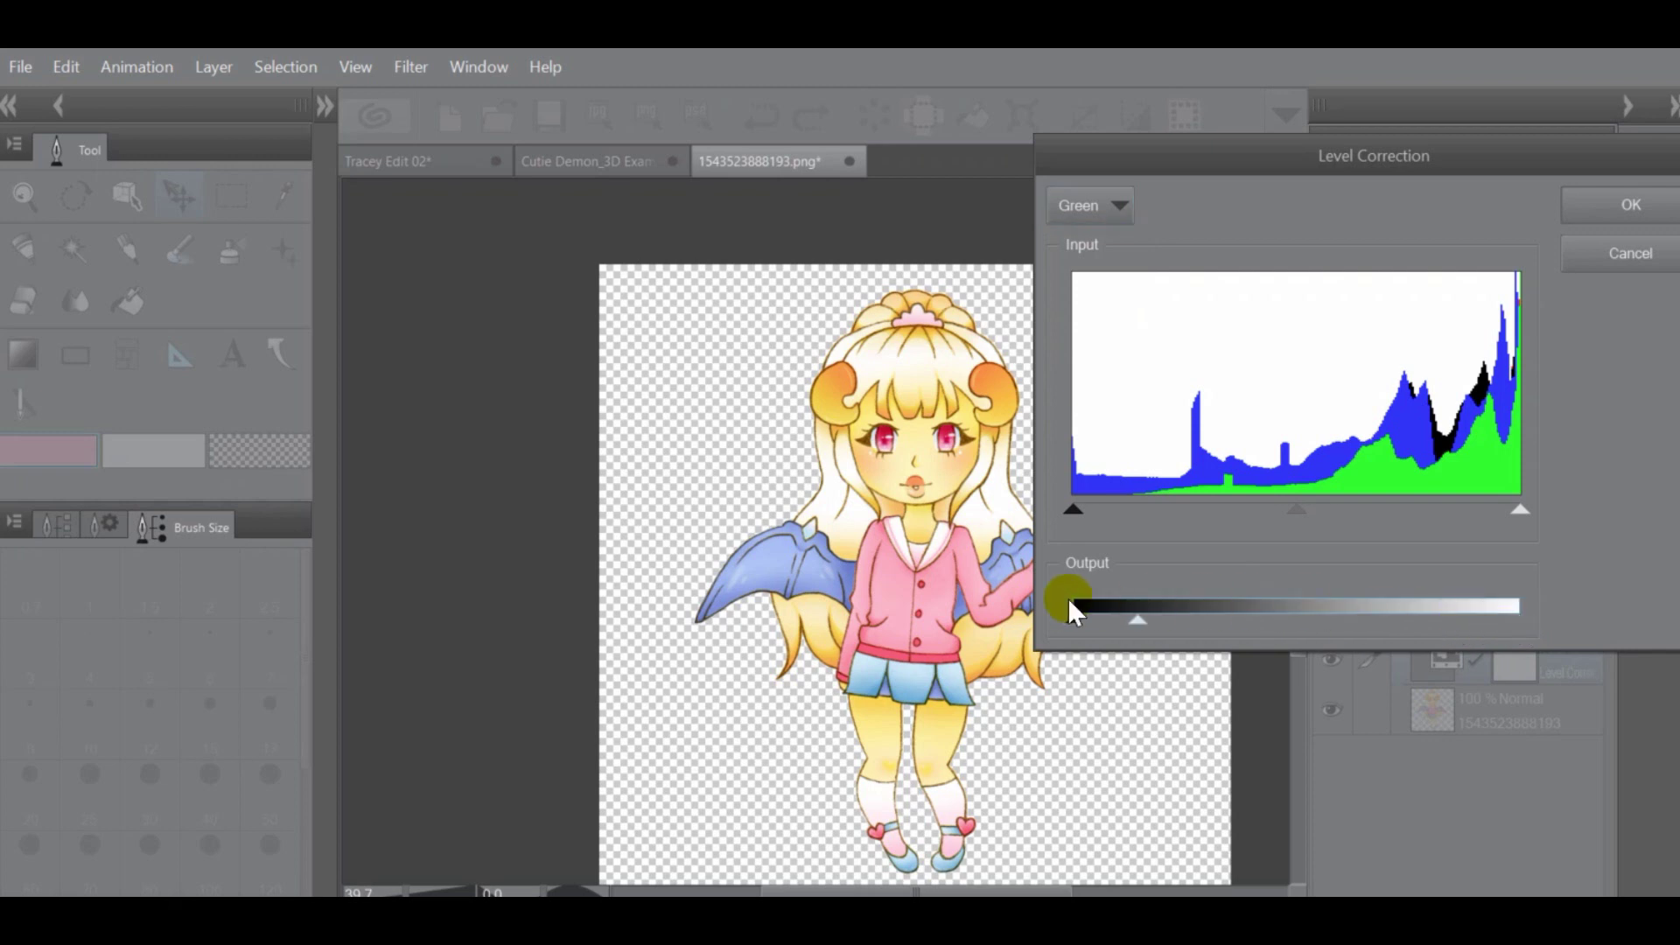
click(1097, 207)
click(1082, 345)
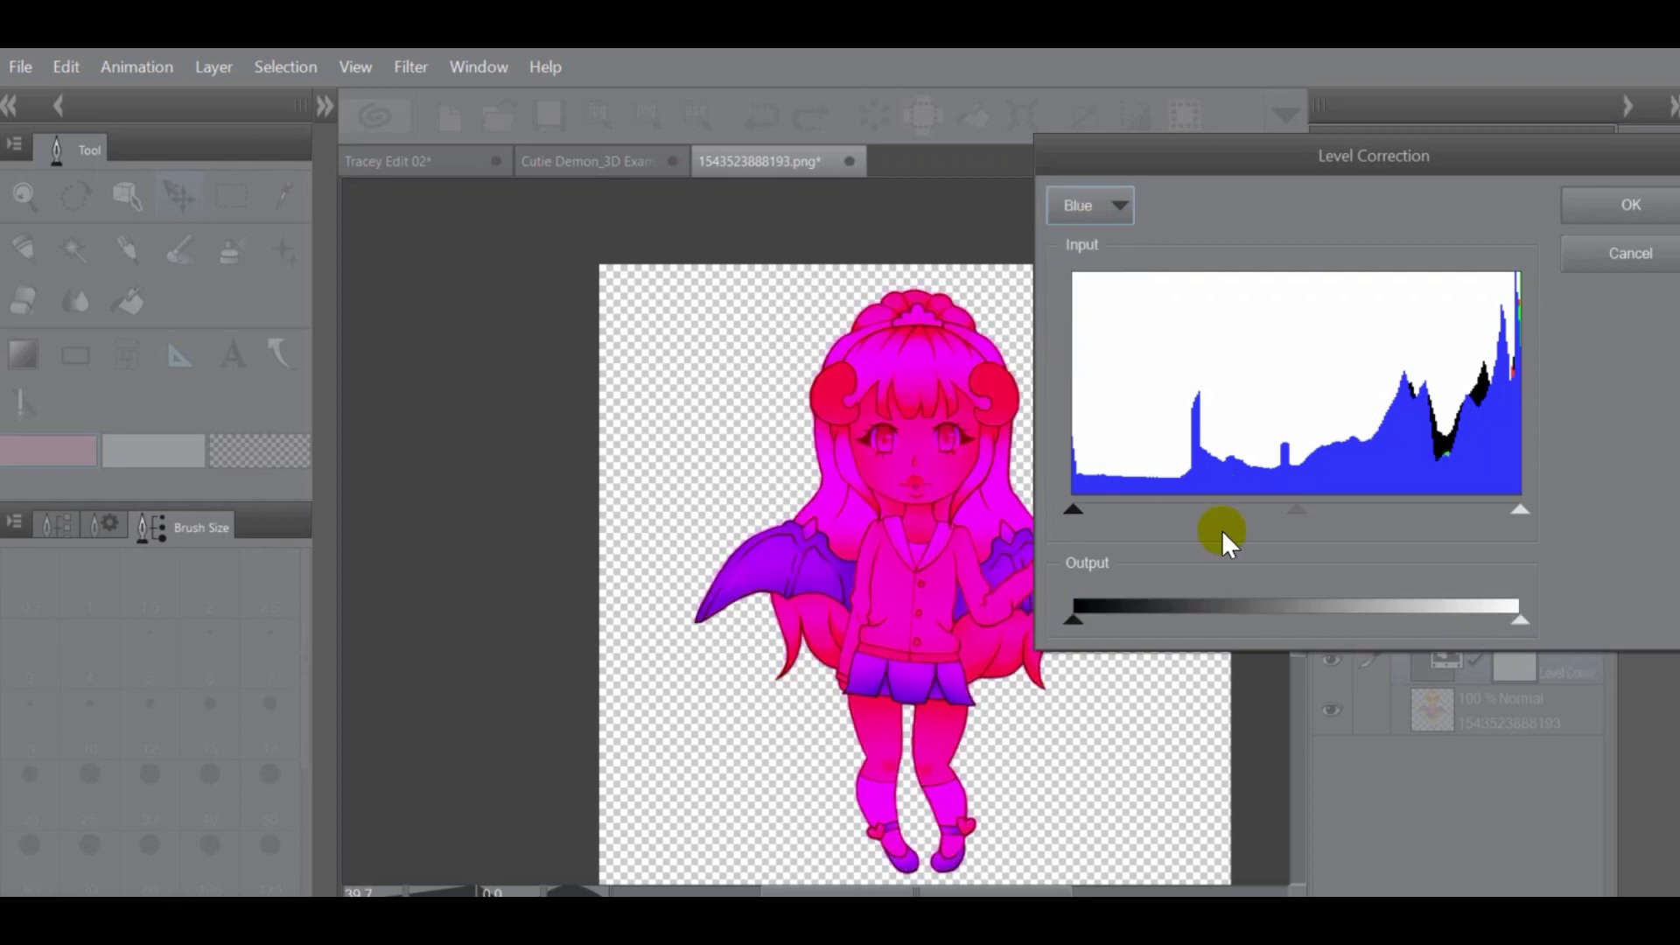
drag(1510, 625, 889, 749)
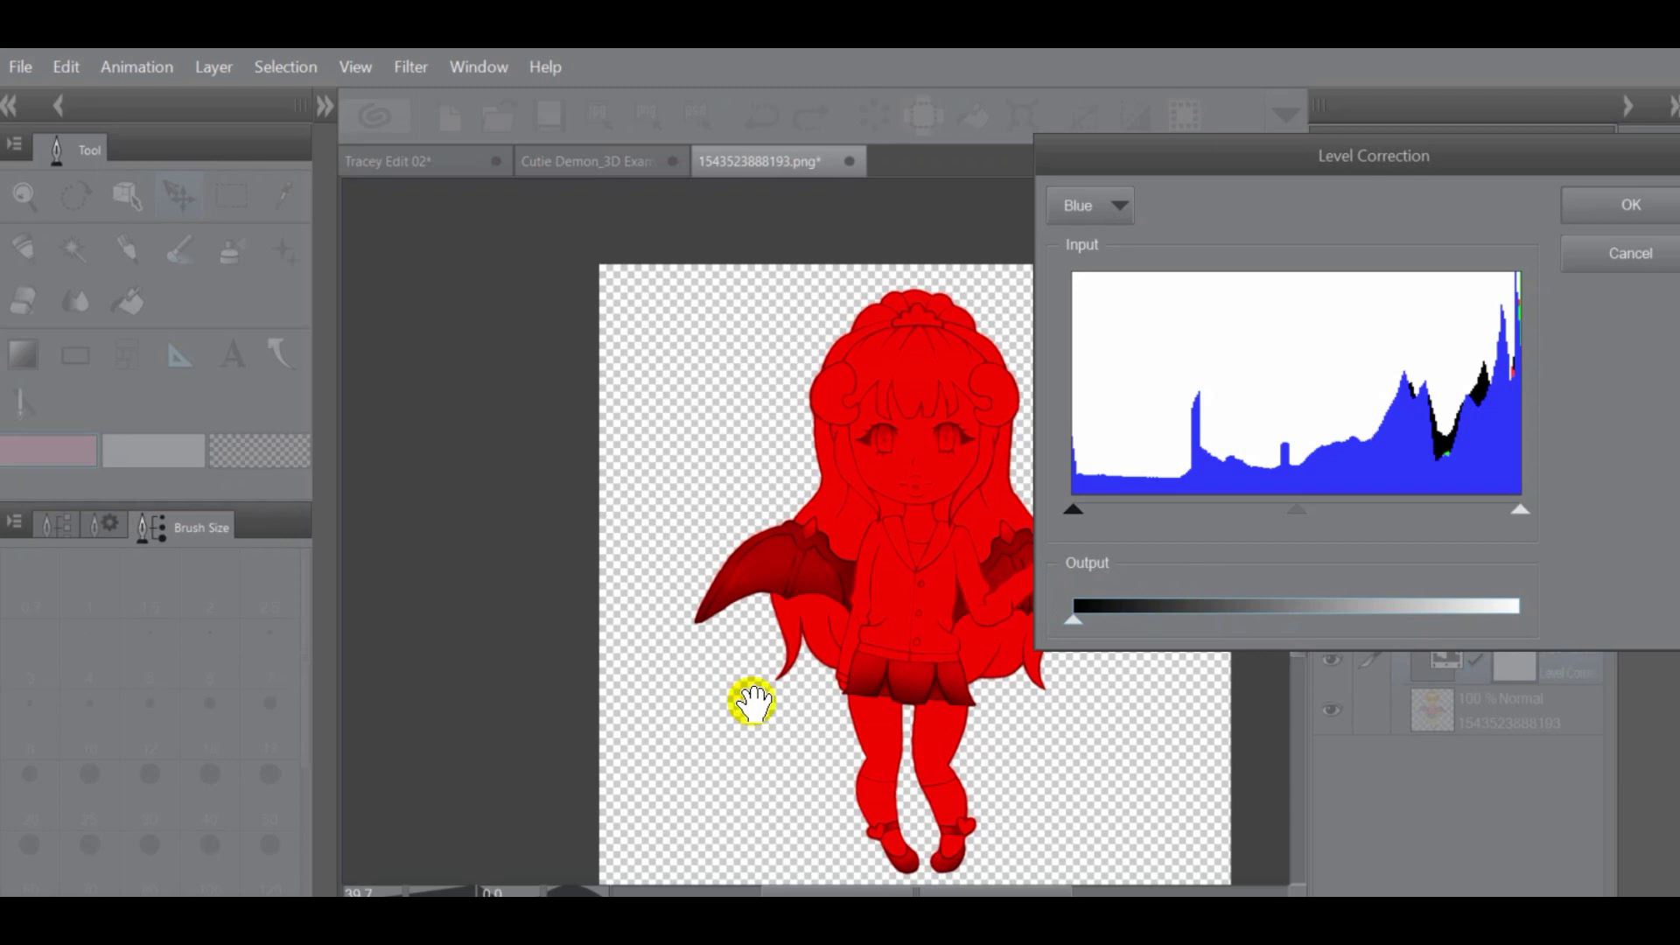
drag(1424, 151, 1284, 191)
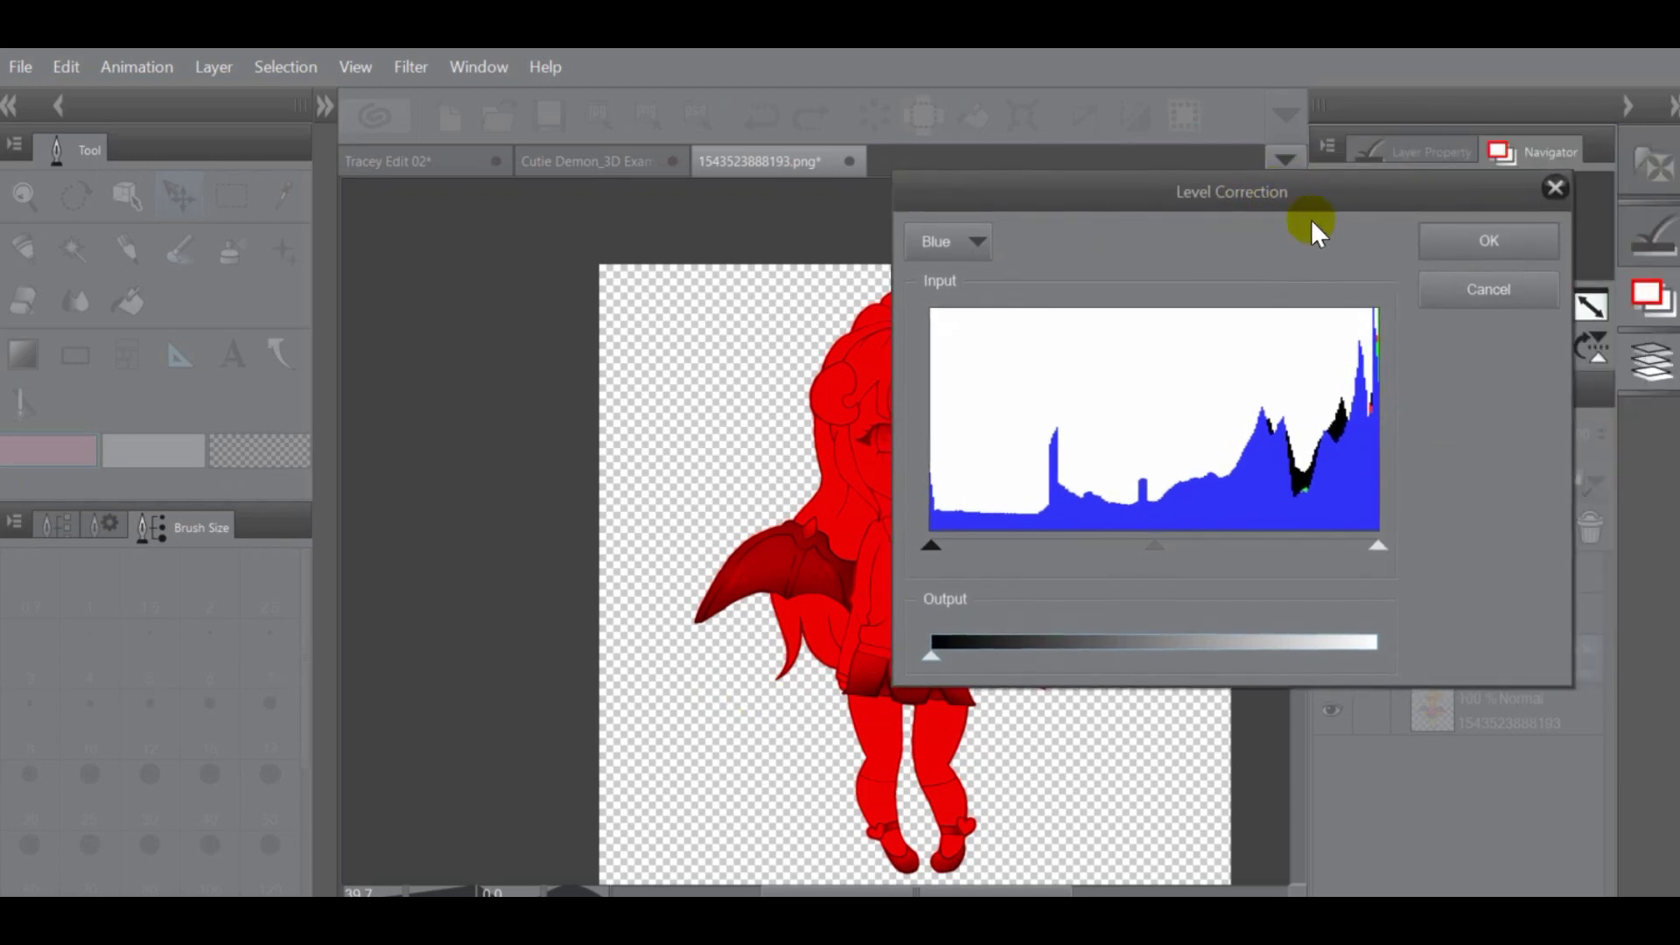
click(1458, 248)
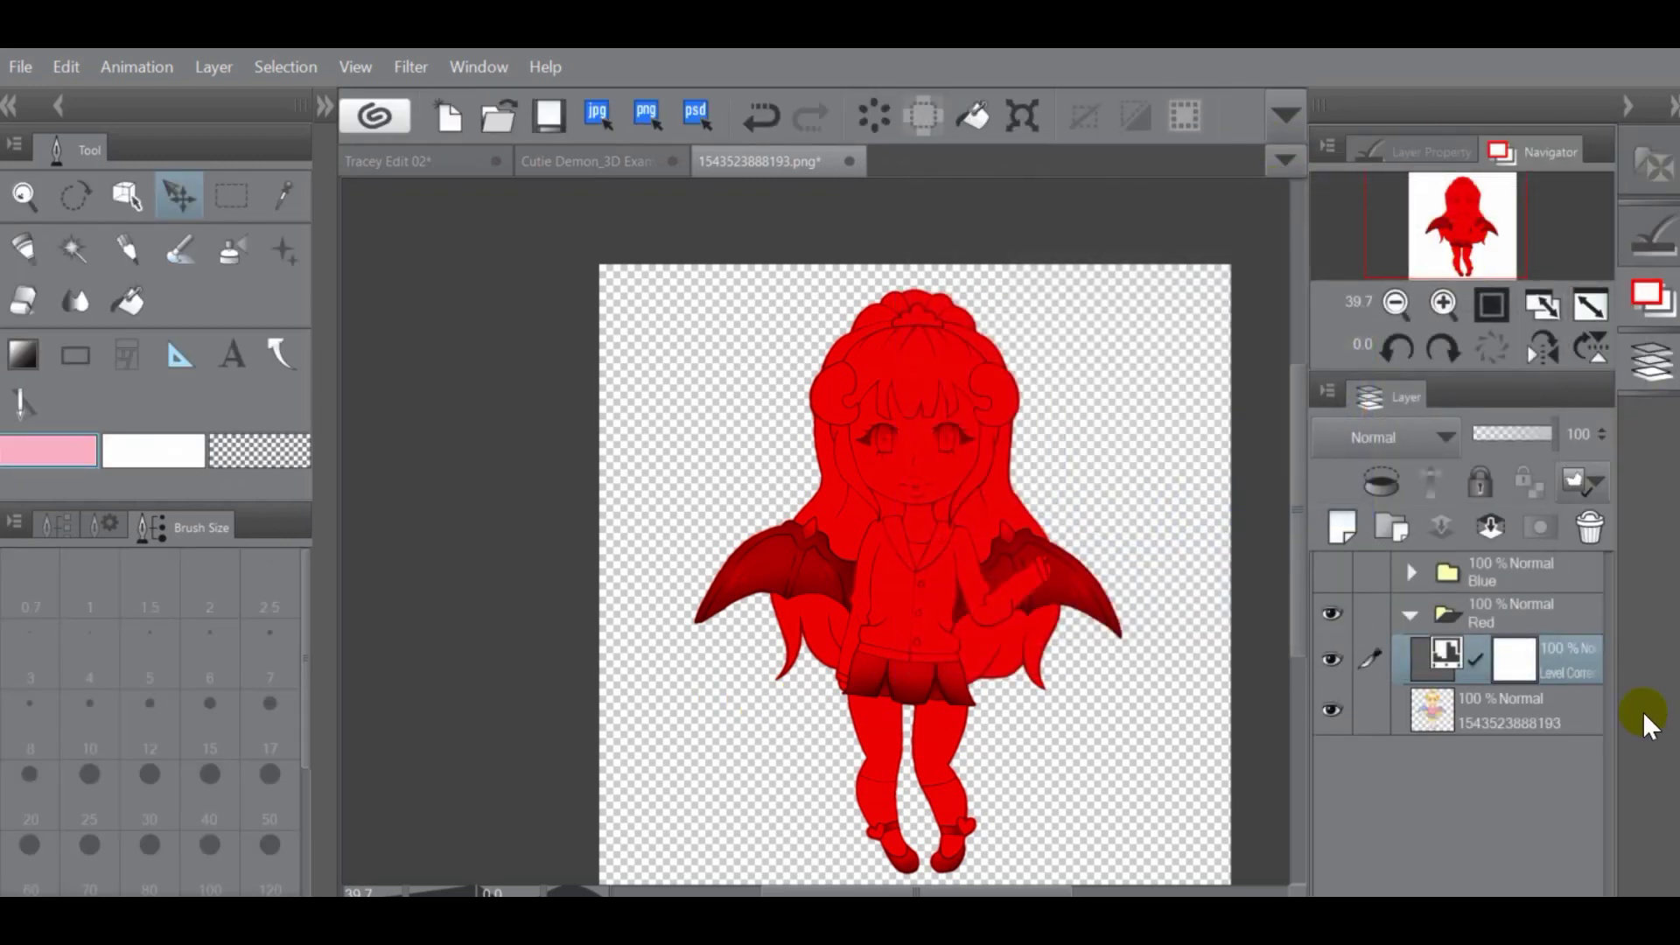
Collapse the Red folder, then show and select the Blue folder, toggling its visibility to compare
click(1410, 617)
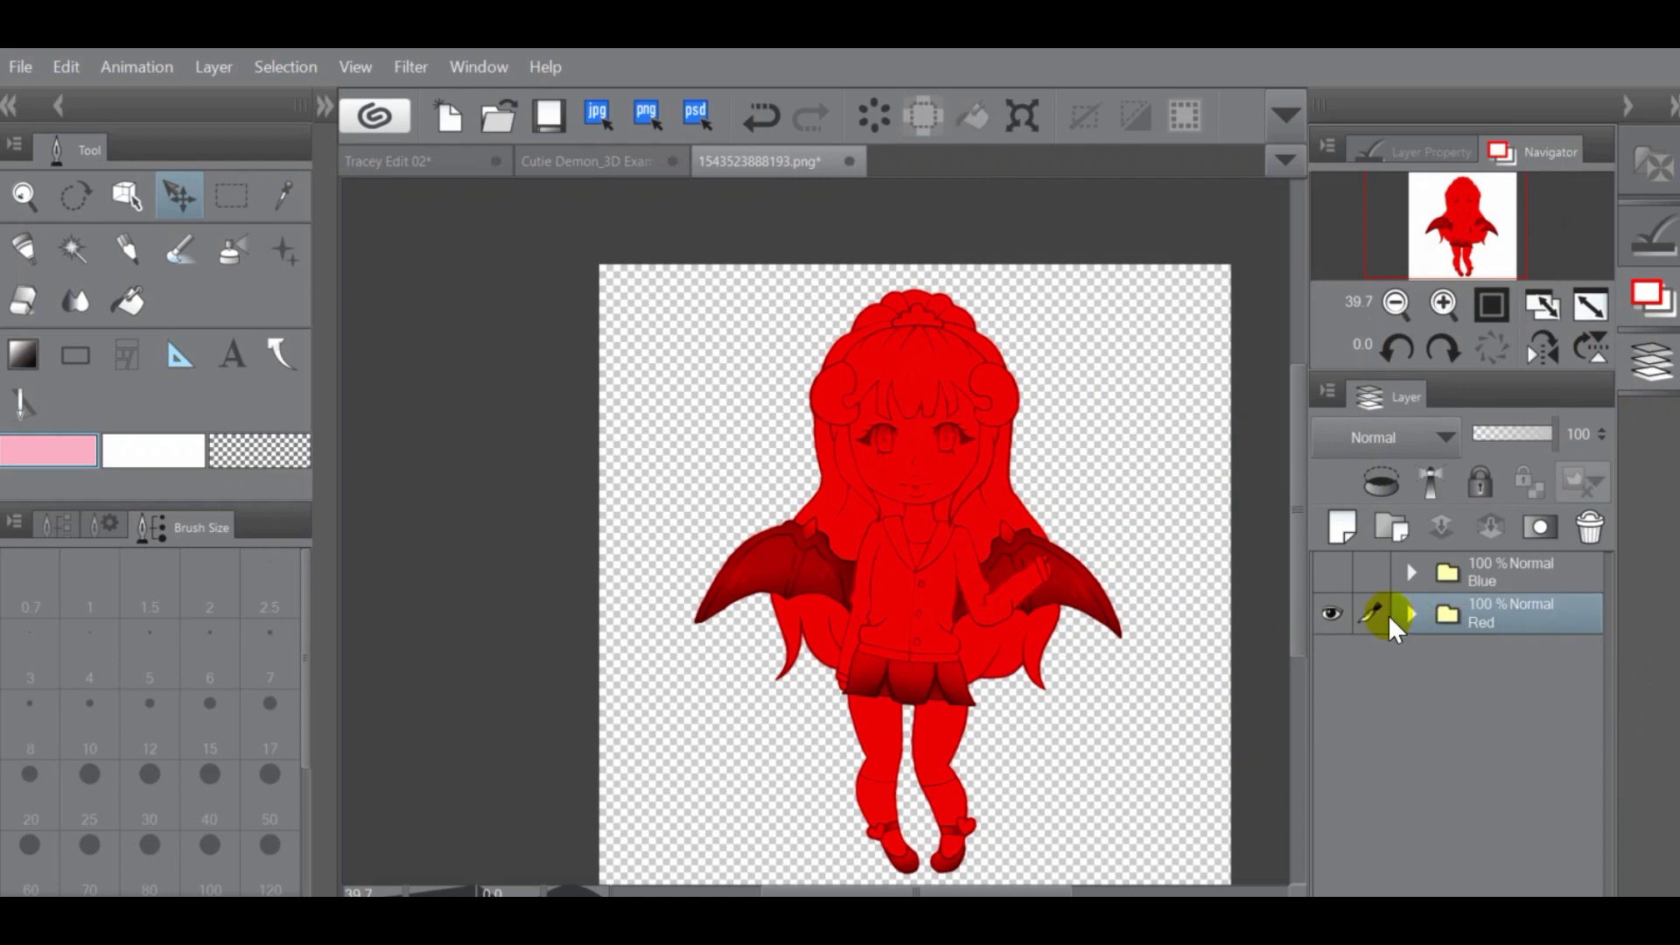
click(1330, 574)
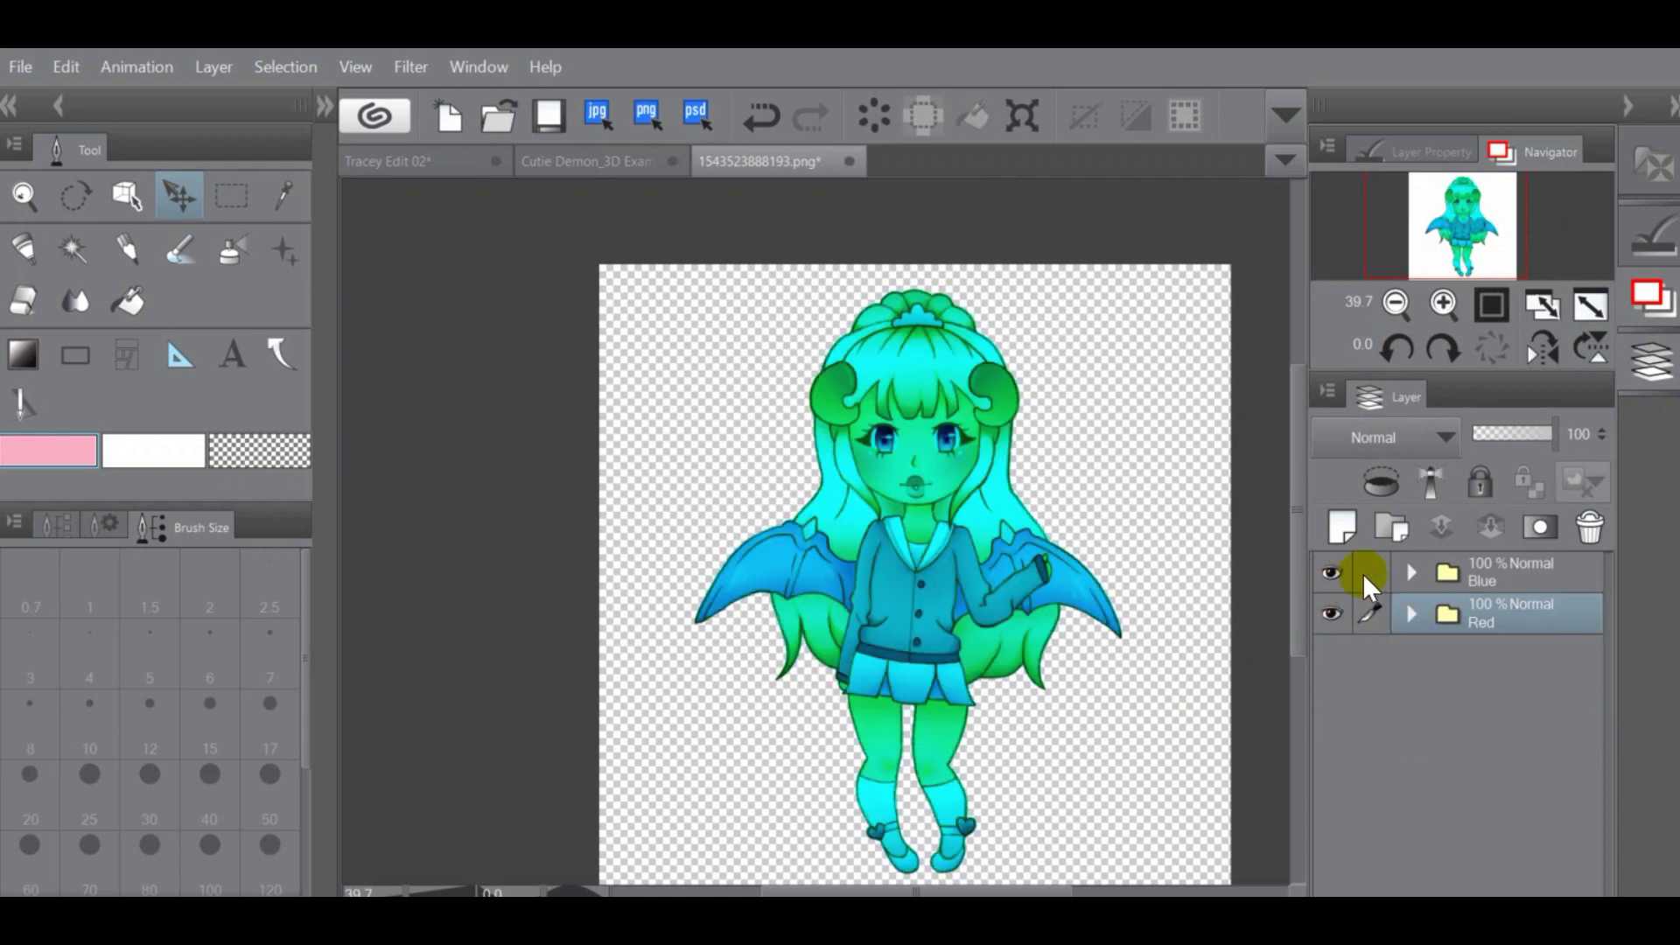
click(1514, 575)
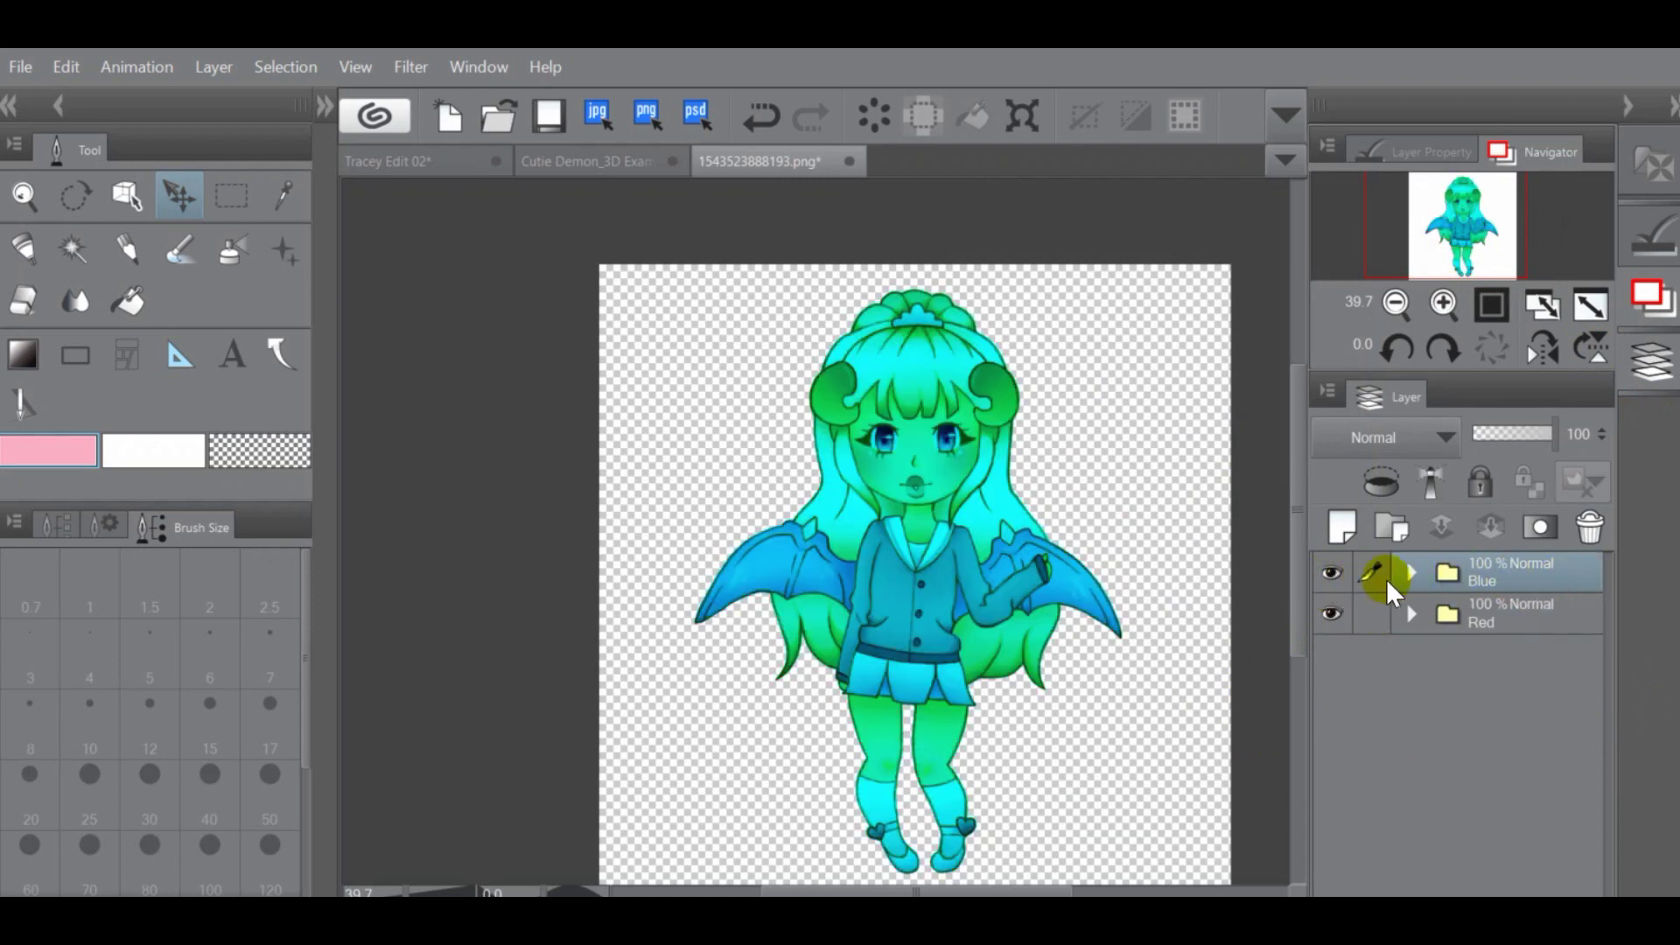
click(1328, 574)
click(1336, 575)
click(1335, 574)
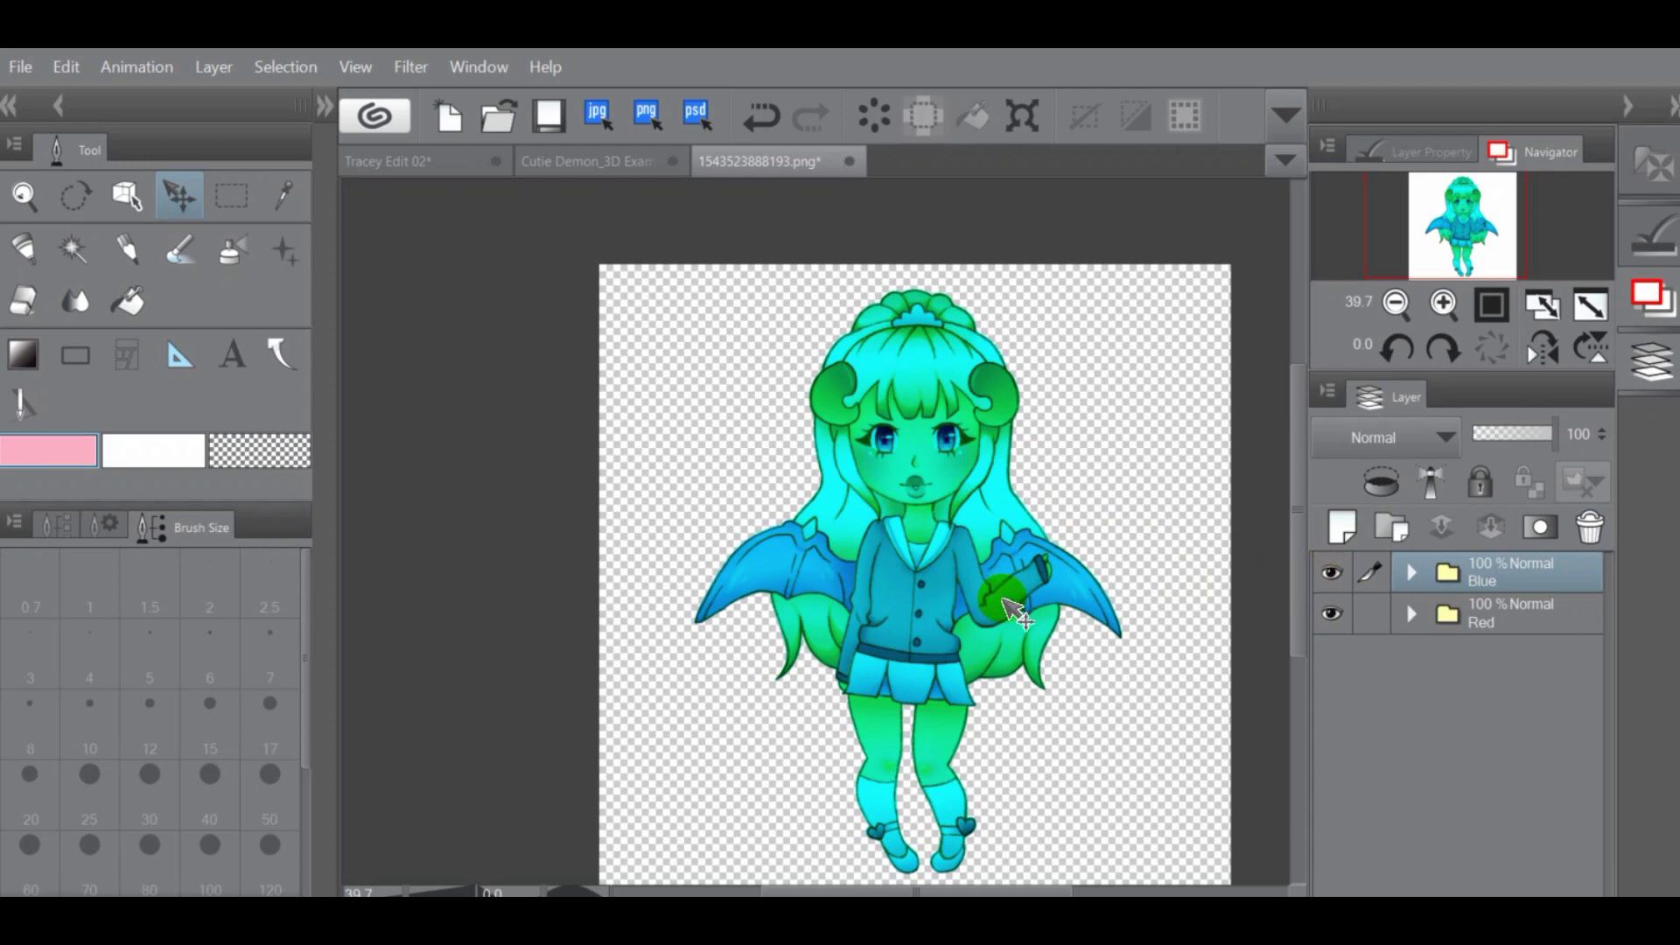
Set the Blue folder's blending mode to Difference
click(1442, 441)
scroll(1412, 549, down, 2)
scroll(1412, 550, down, 4)
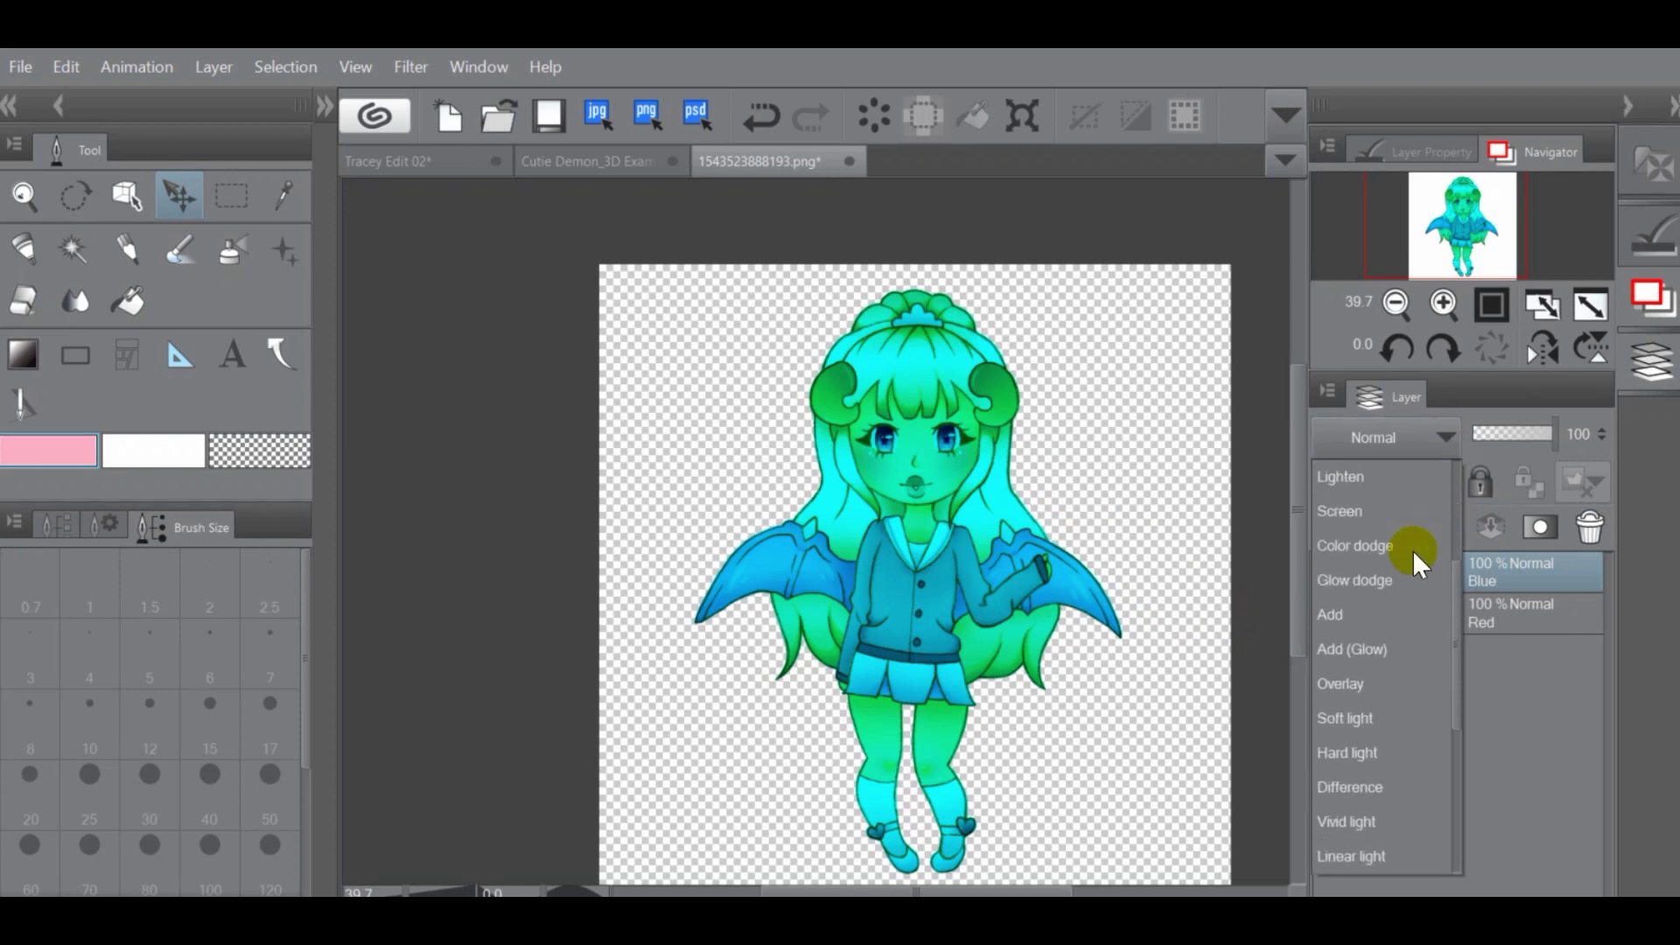
click(1344, 720)
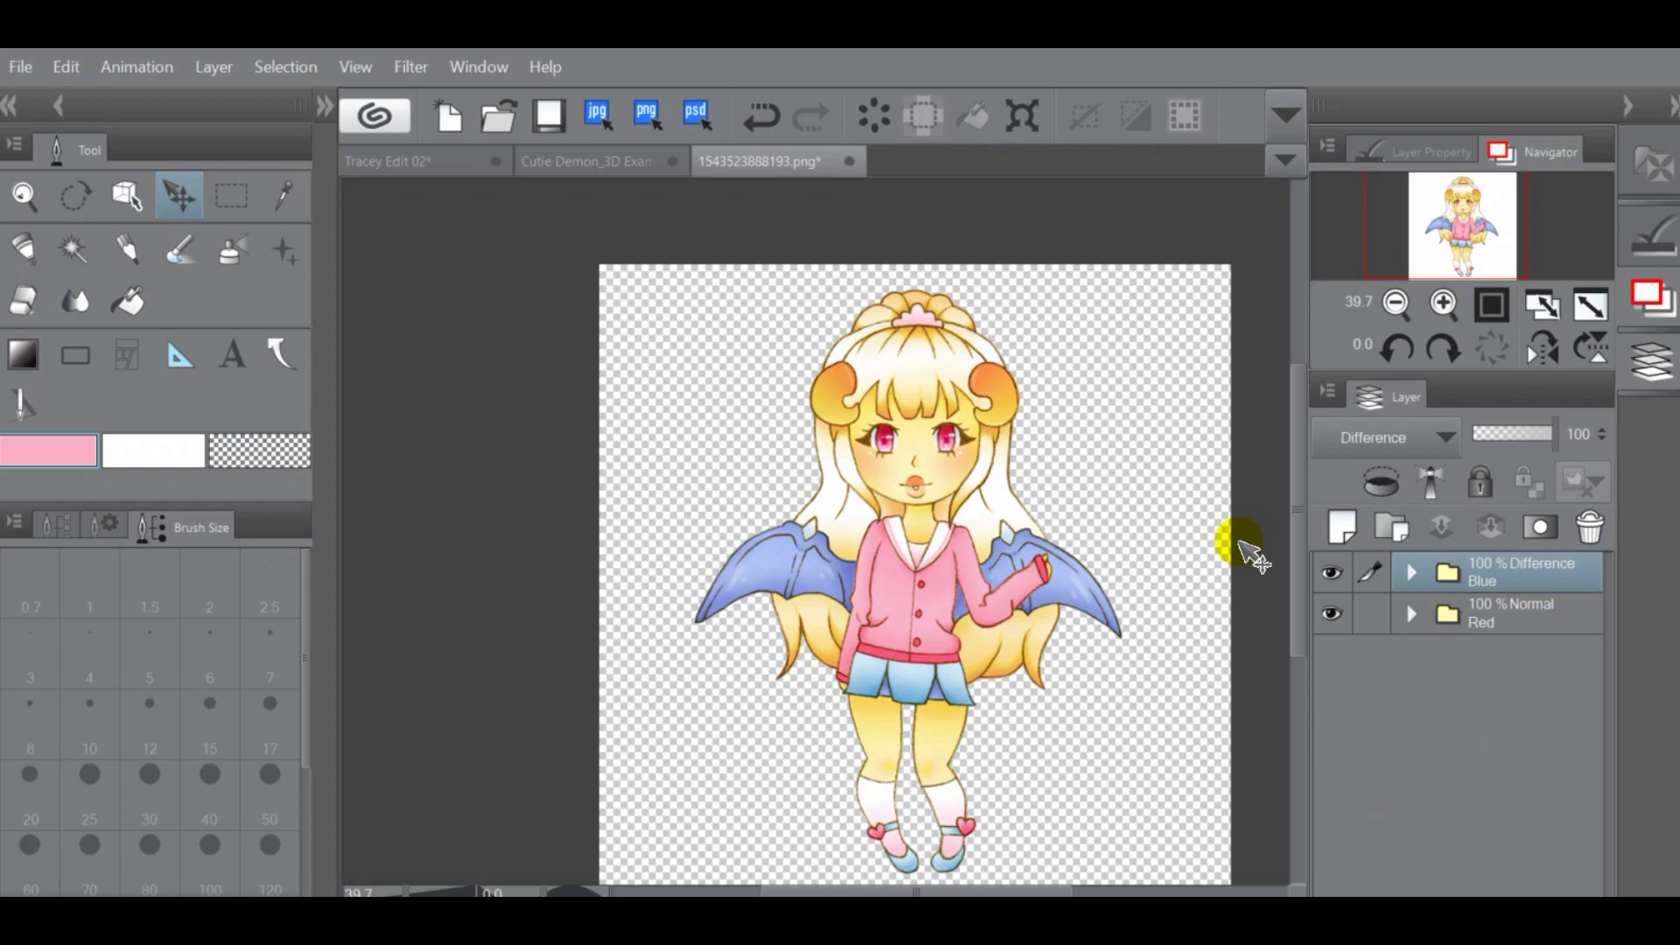
click(182, 195)
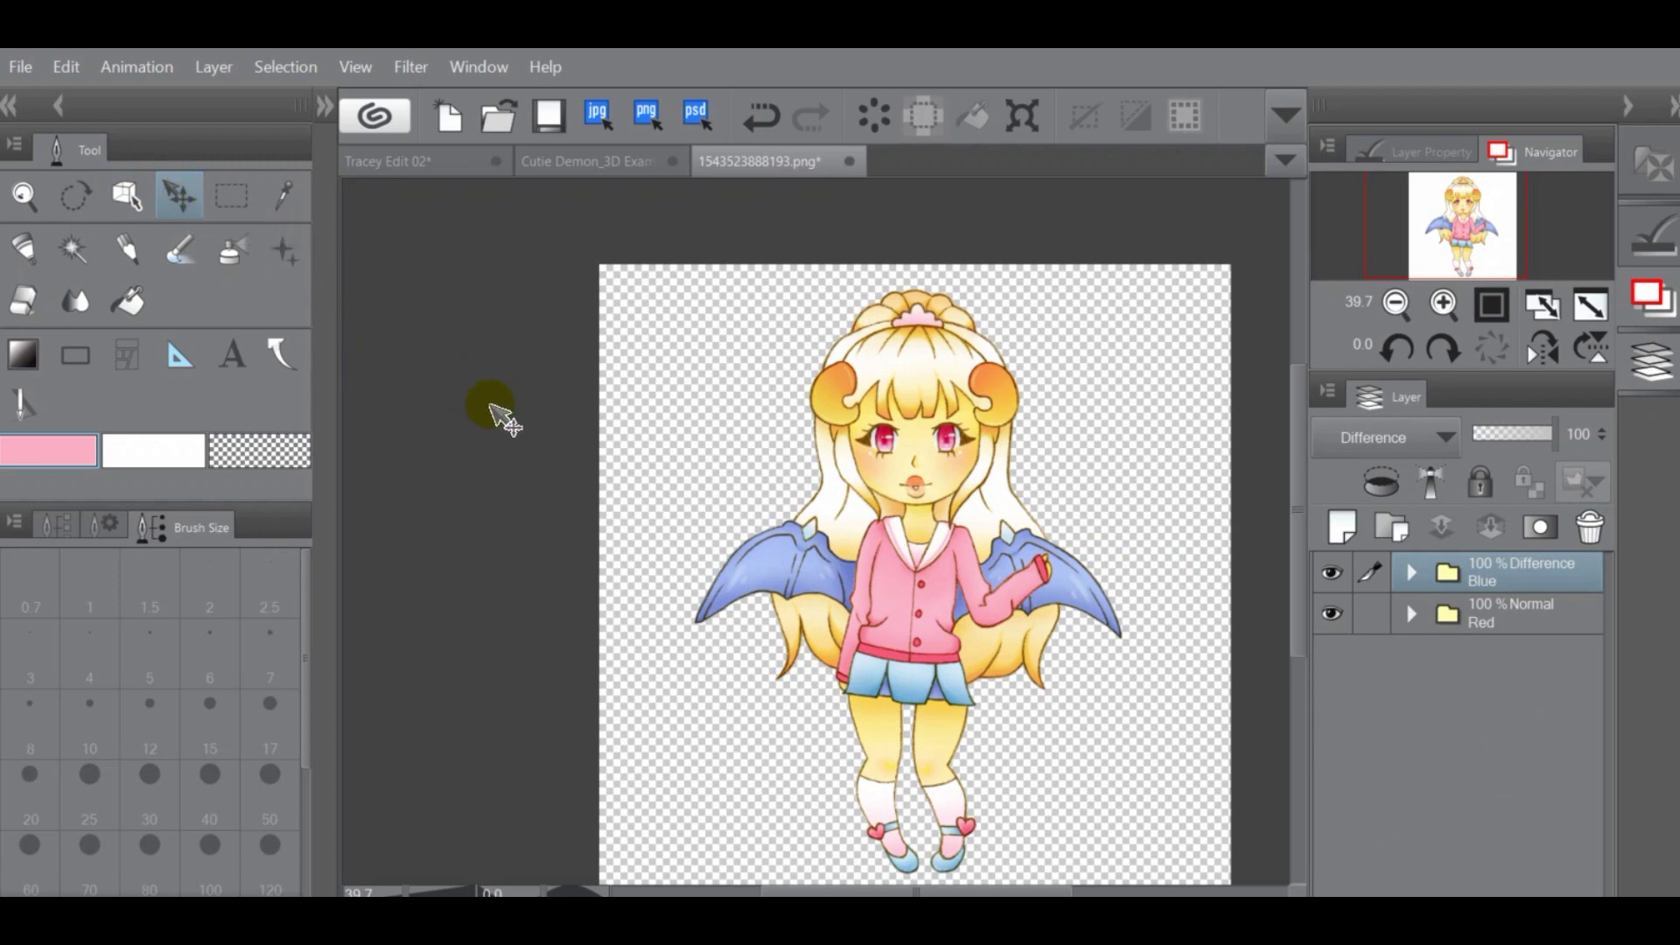
Nudge the Blue folder right with the arrow keys, using undo and redo to fine-tune the offset
key(Right)
key(Right)
key(Right)
key(Right)
key(Right)
key(Right)
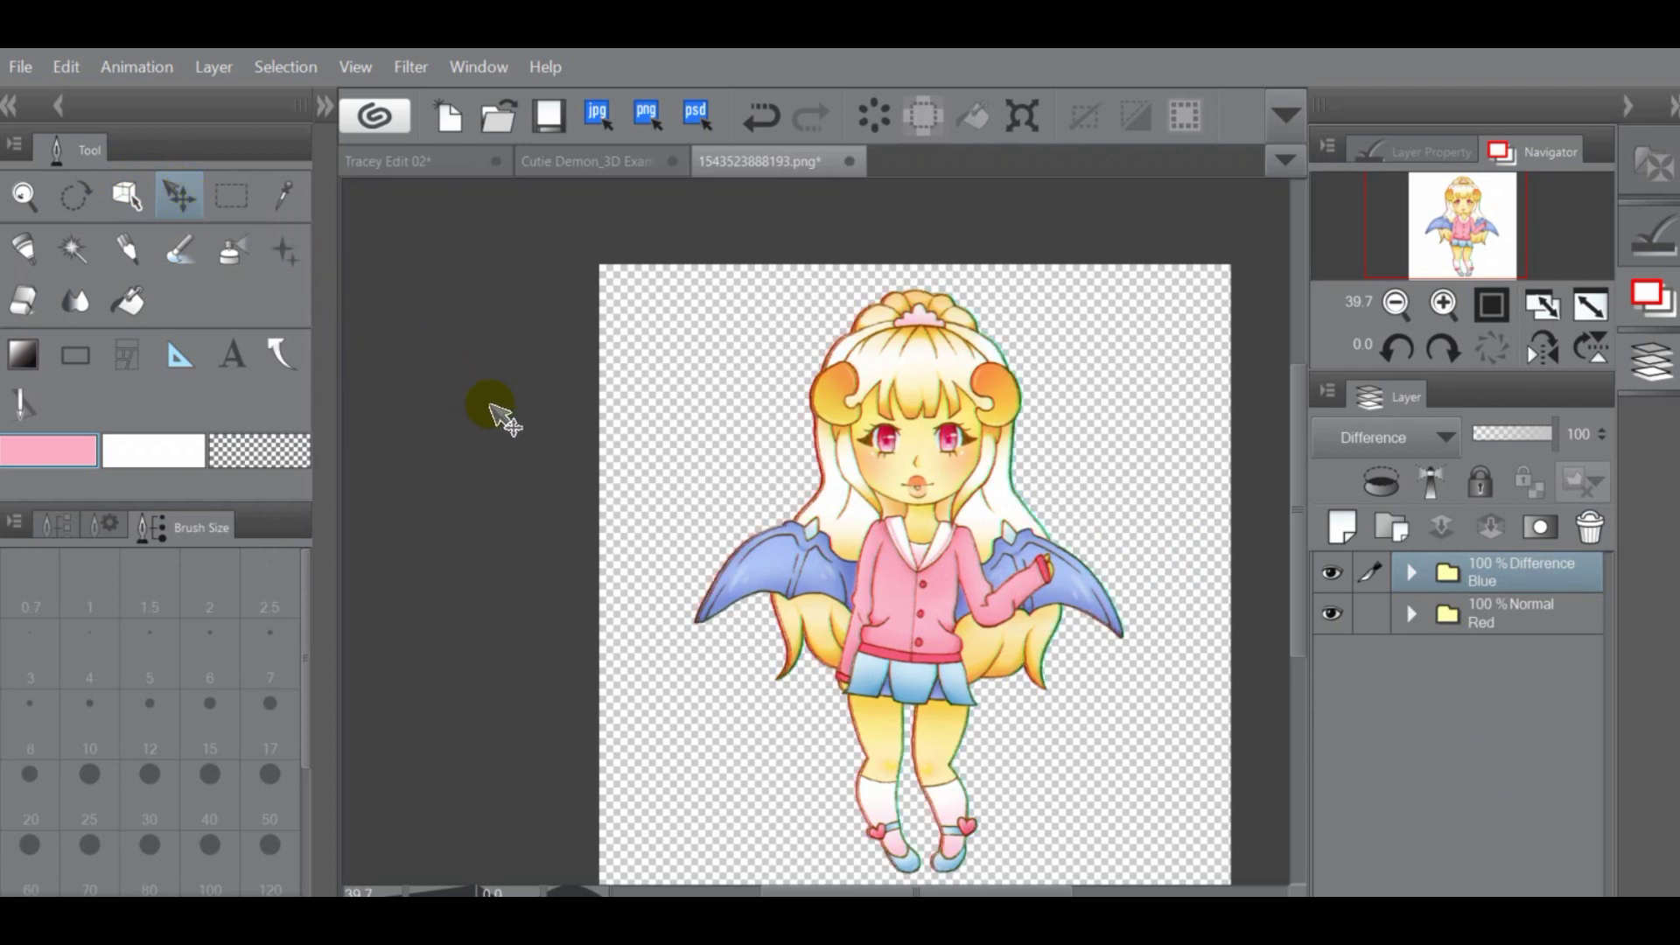
key(Right)
key(Right)
key(Right)
key(Right)
key(Right)
key(Right)
key(Right)
key(Right)
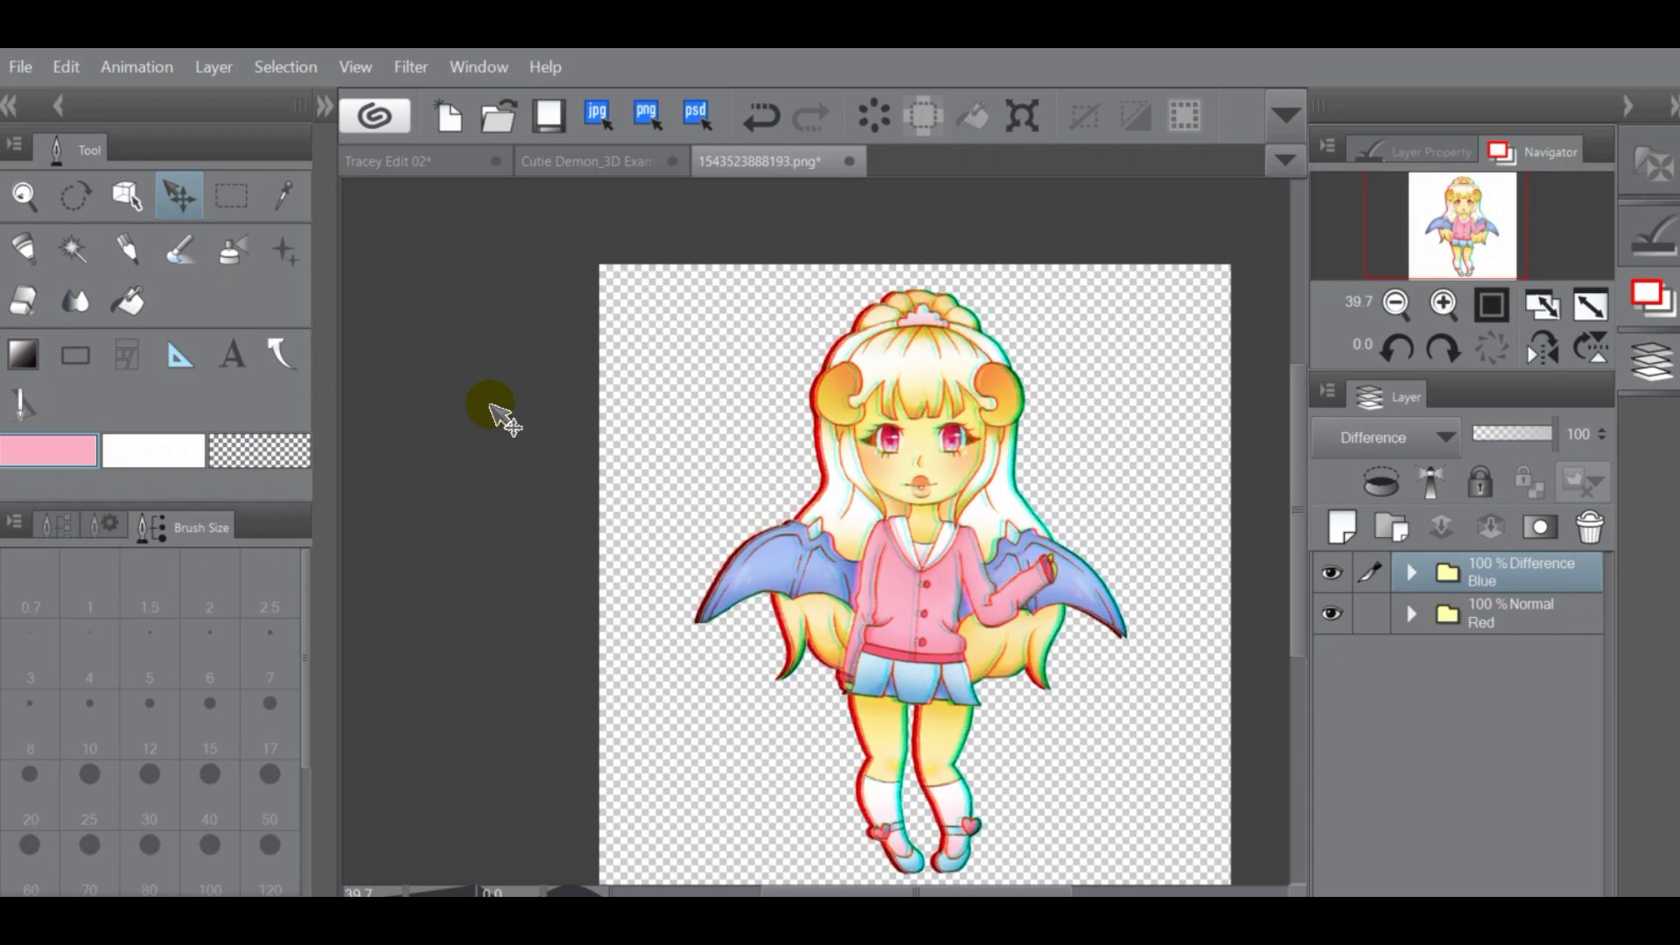
key(Right)
key(Right)
key(Right)
key(Right)
key(Right)
key(Right)
key(Right)
key(Right)
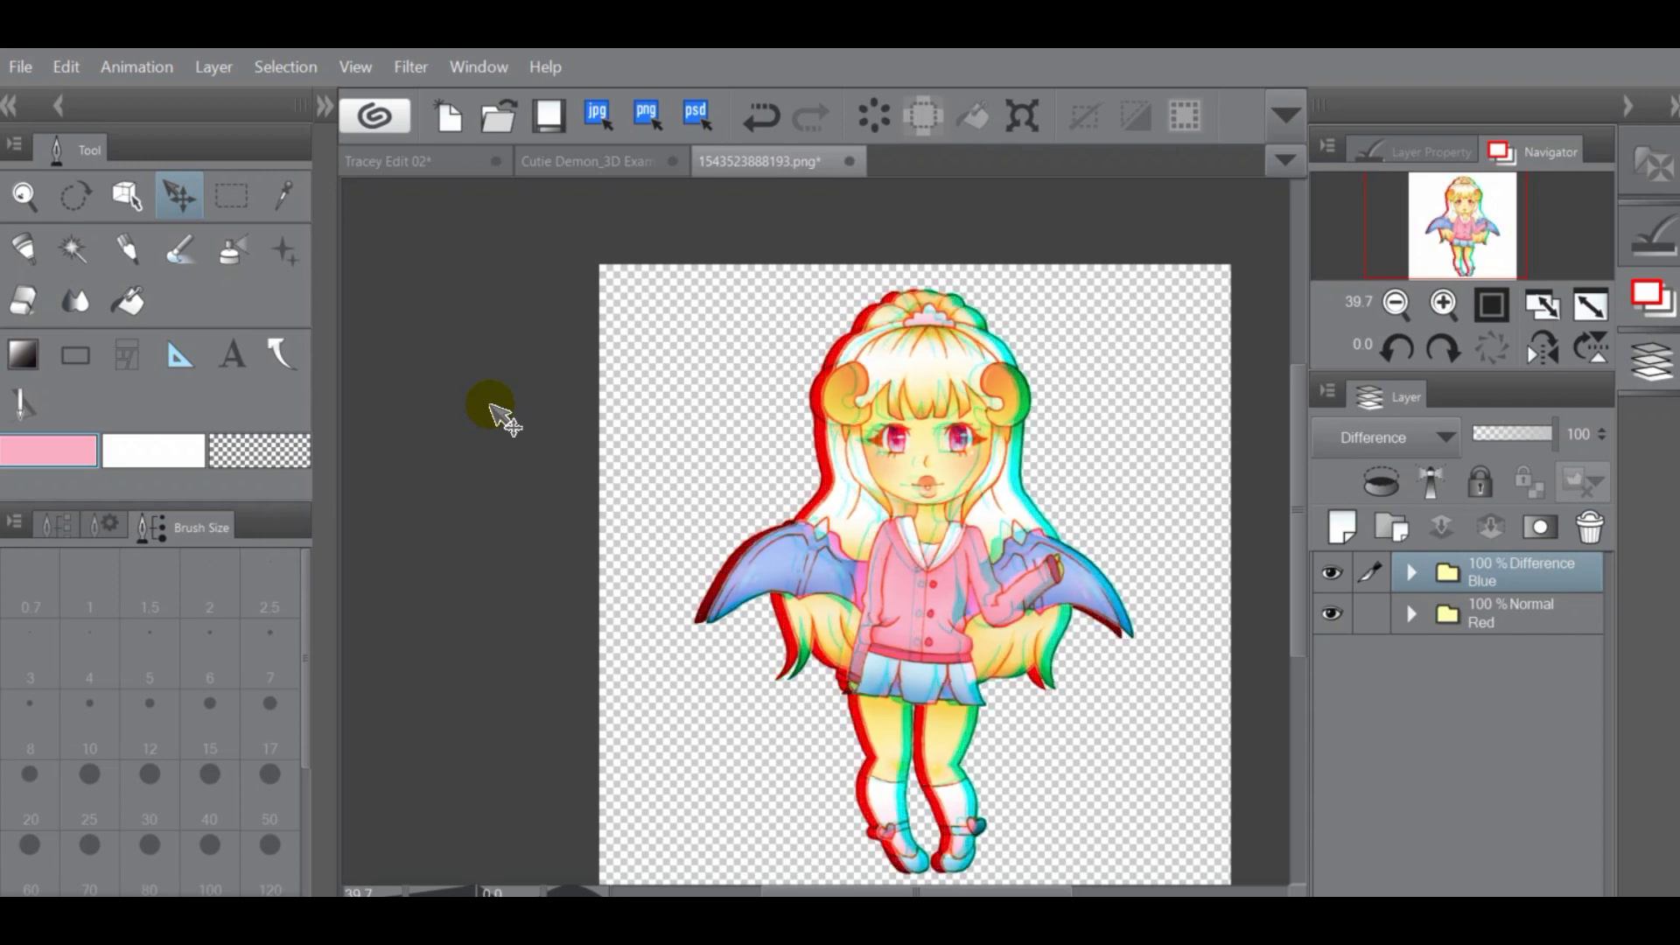
key(Right)
key(Right)
key(Right)
key(Right)
key(Right)
key(Right)
key(Right)
key(Right)
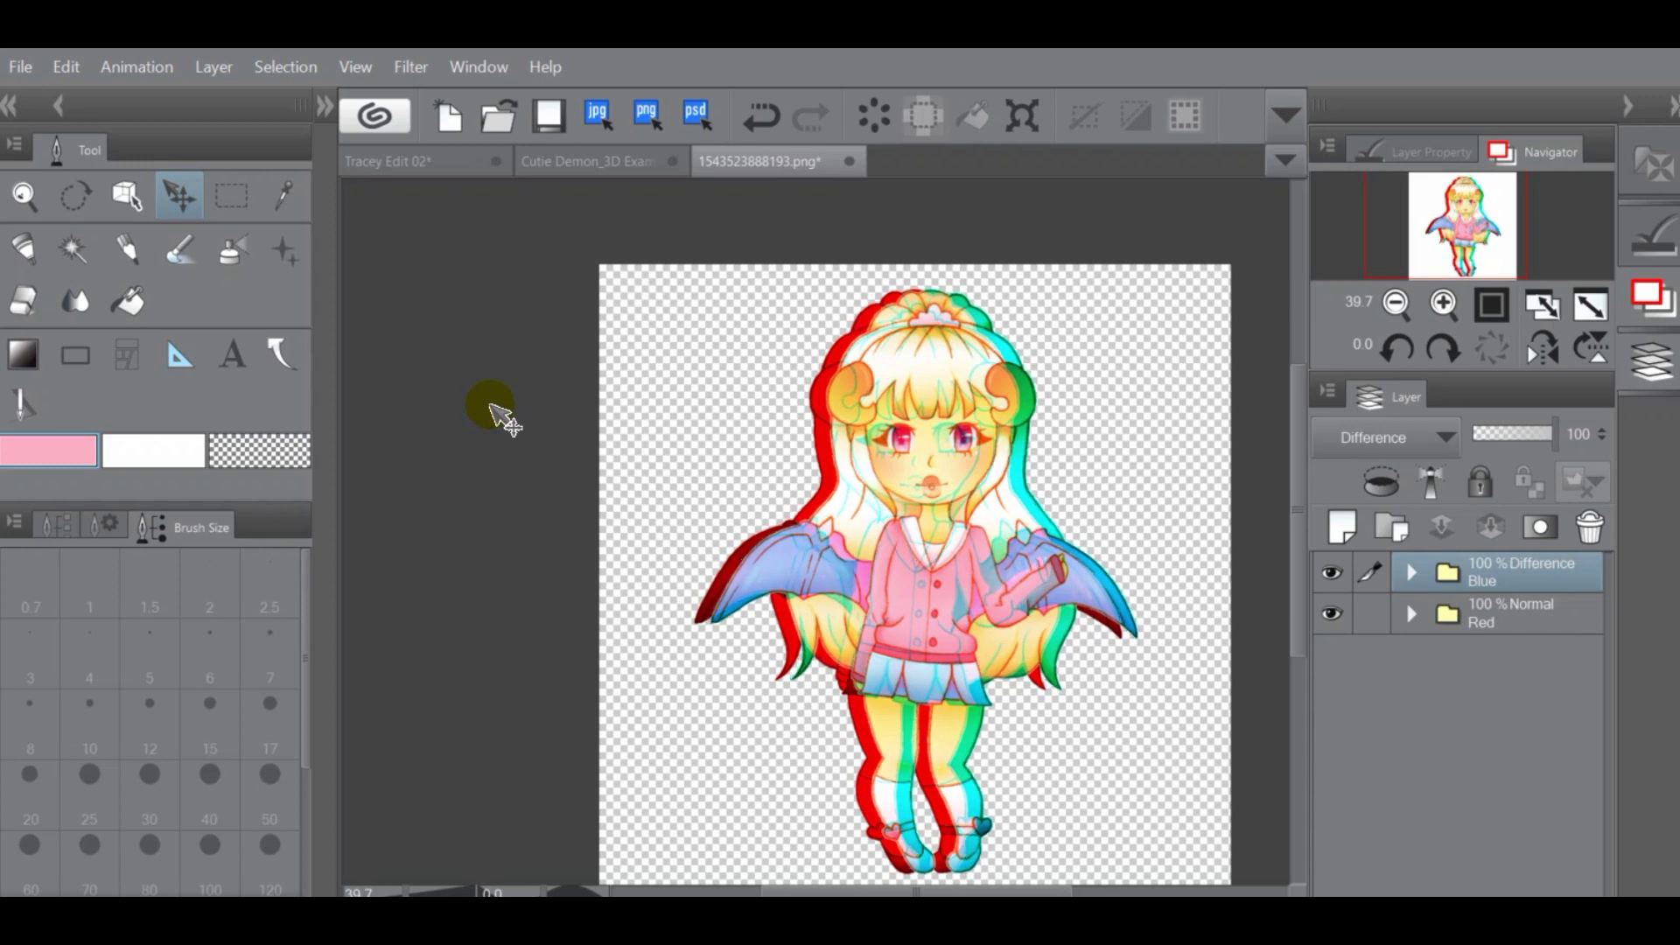
key(Right)
key(Right)
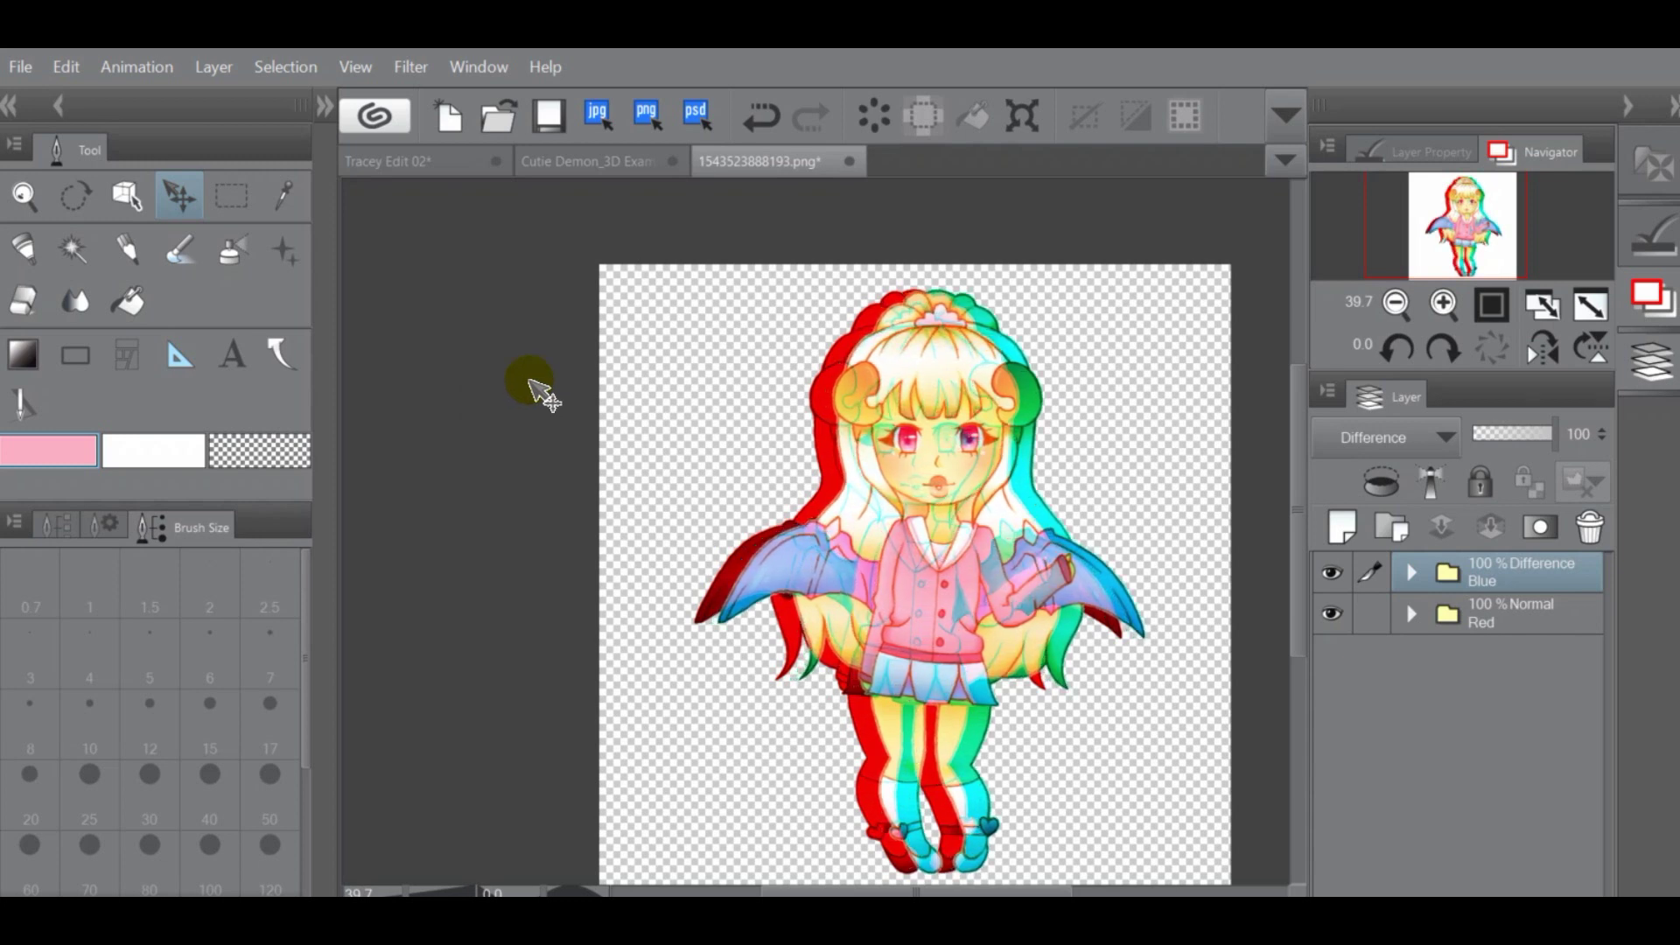
click(757, 117)
key(ctrl+y)
key(ctrl+y)
key(ctrl+y)
key(ctrl+y)
key(ctrl+y)
key(ctrl+y)
key(ctrl+y)
key(ctrl+y)
key(ctrl+y)
key(ctrl+y)
key(Right)
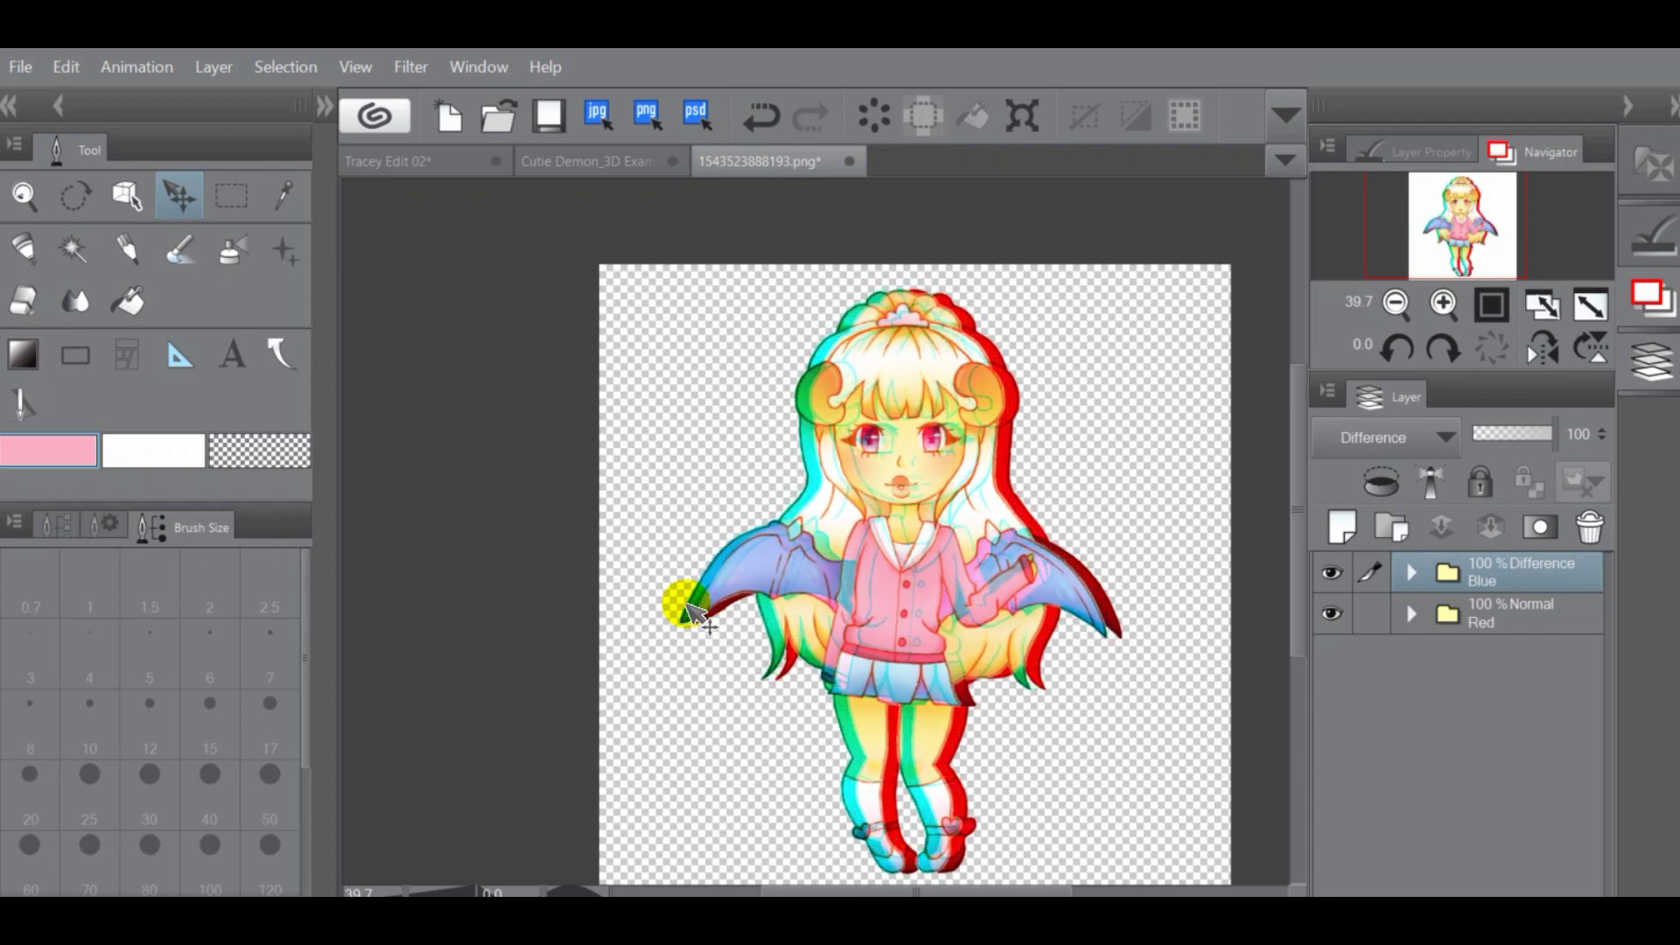
key(Left)
key(Left)
key(Down)
key(Down)
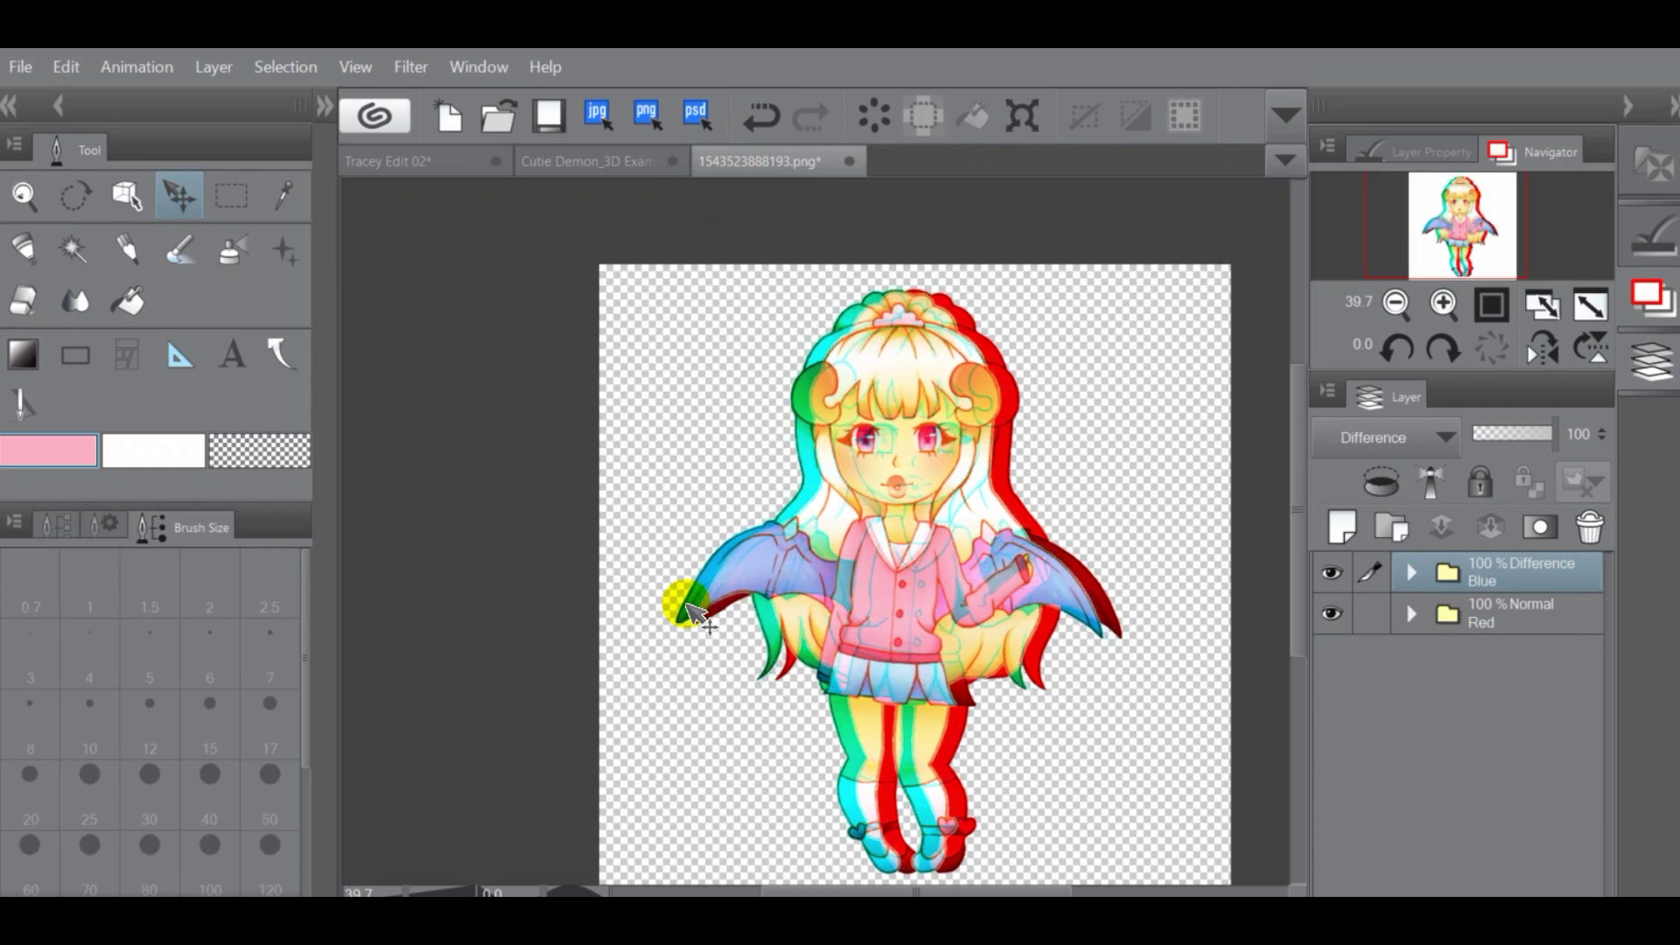
Undo the offset steps until the colour layers realign, then redo one small offset
click(754, 117)
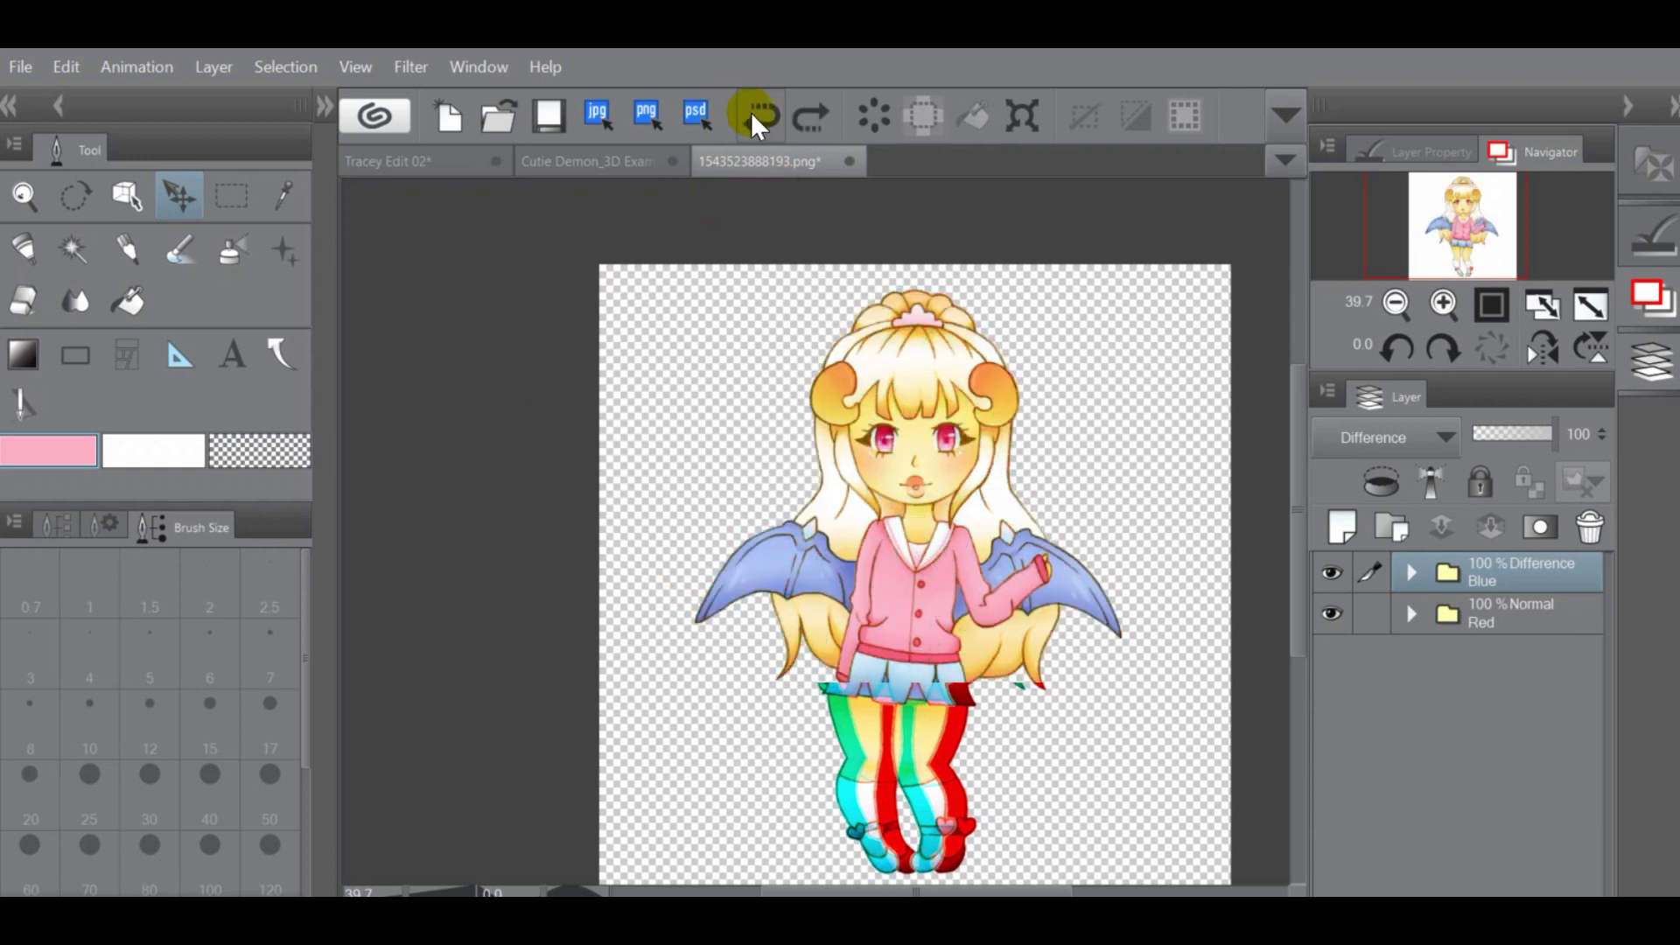
click(754, 117)
click(754, 117)
click(754, 118)
click(752, 115)
click(753, 115)
click(752, 116)
click(750, 112)
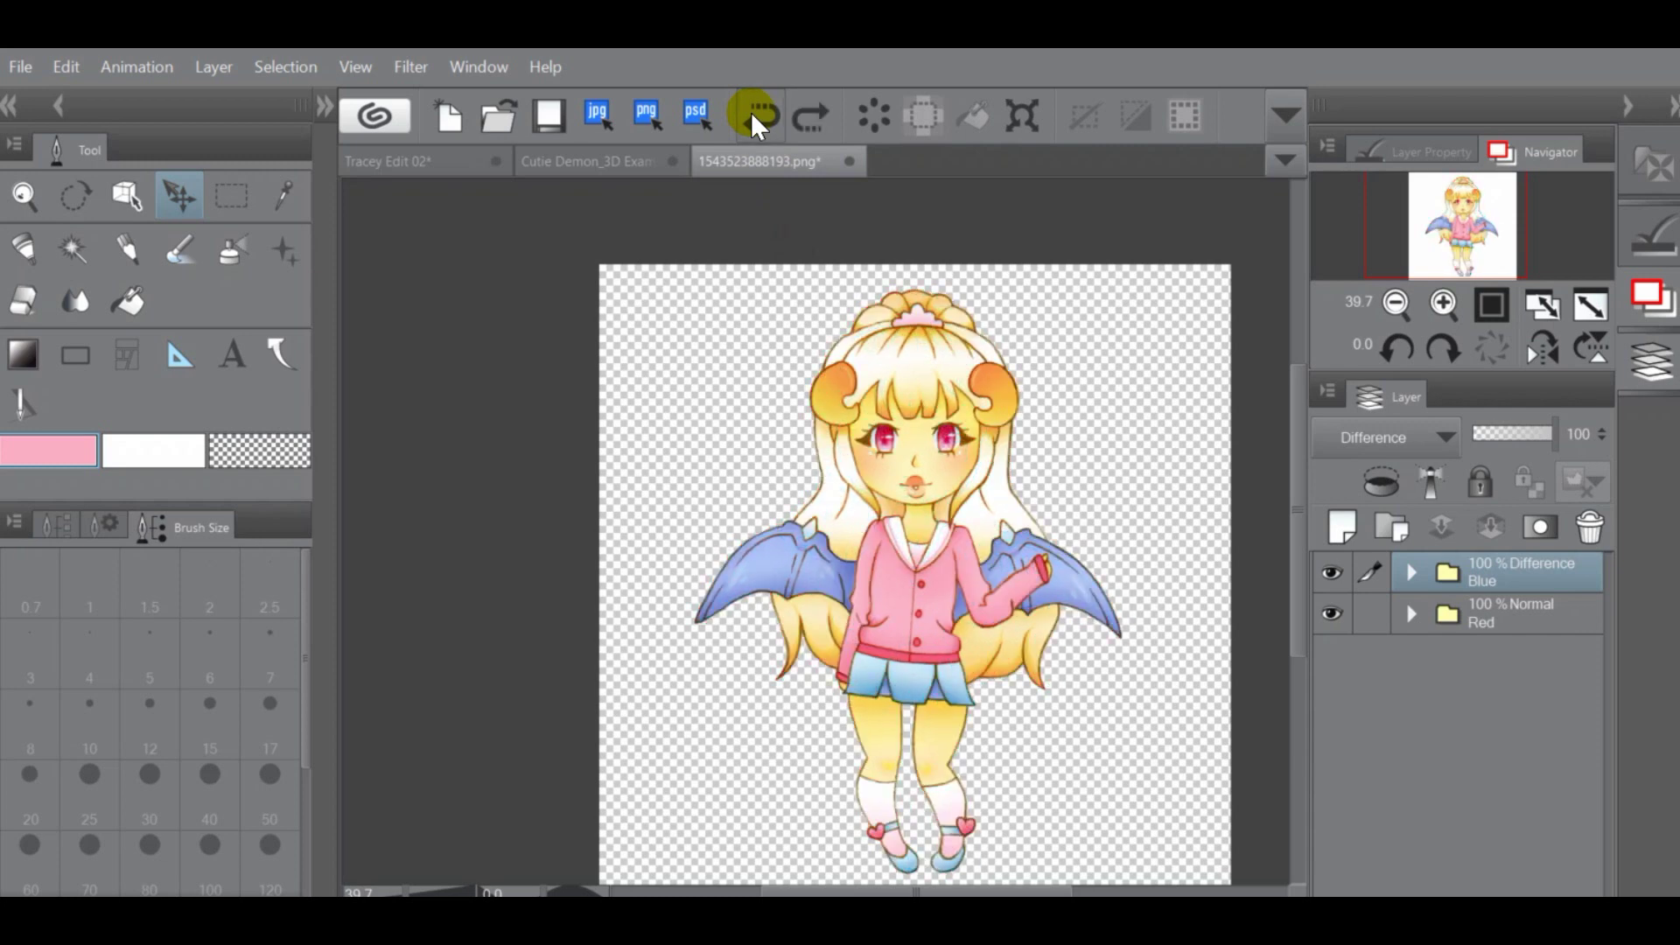
key(ctrl+y)
key(ctrl+y)
key(ctrl+y)
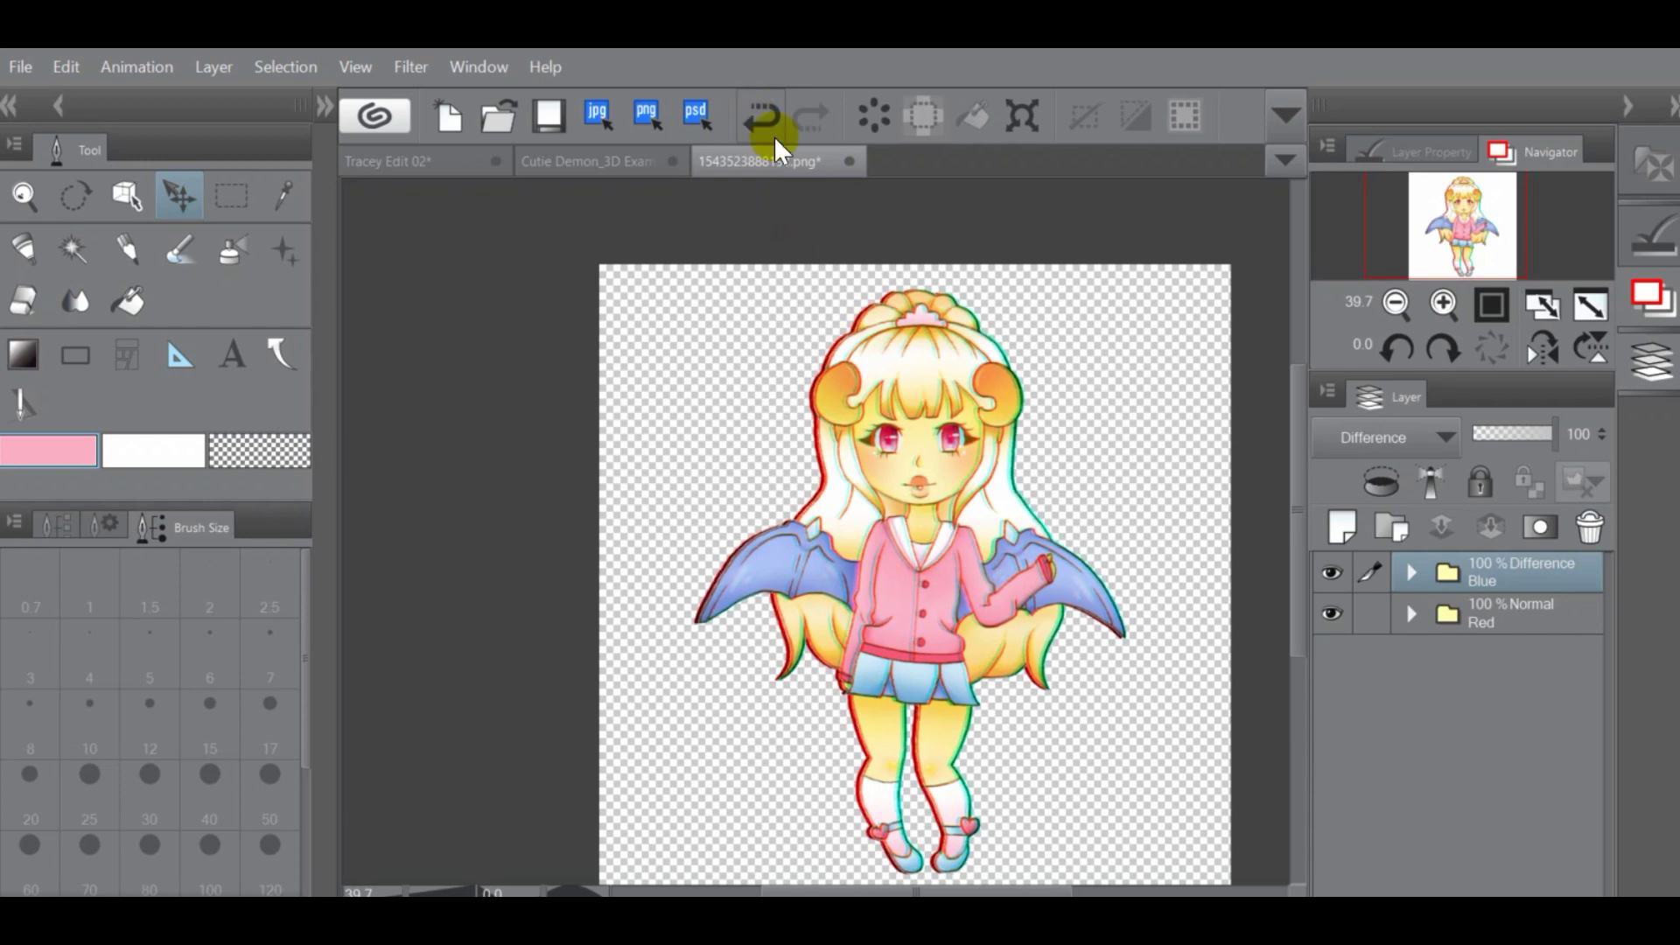
Zoom in, nudge the Blue folder one step left to thin the fringes, then zoom back out
scroll(971, 477, up, 5)
scroll(967, 473, down, 2)
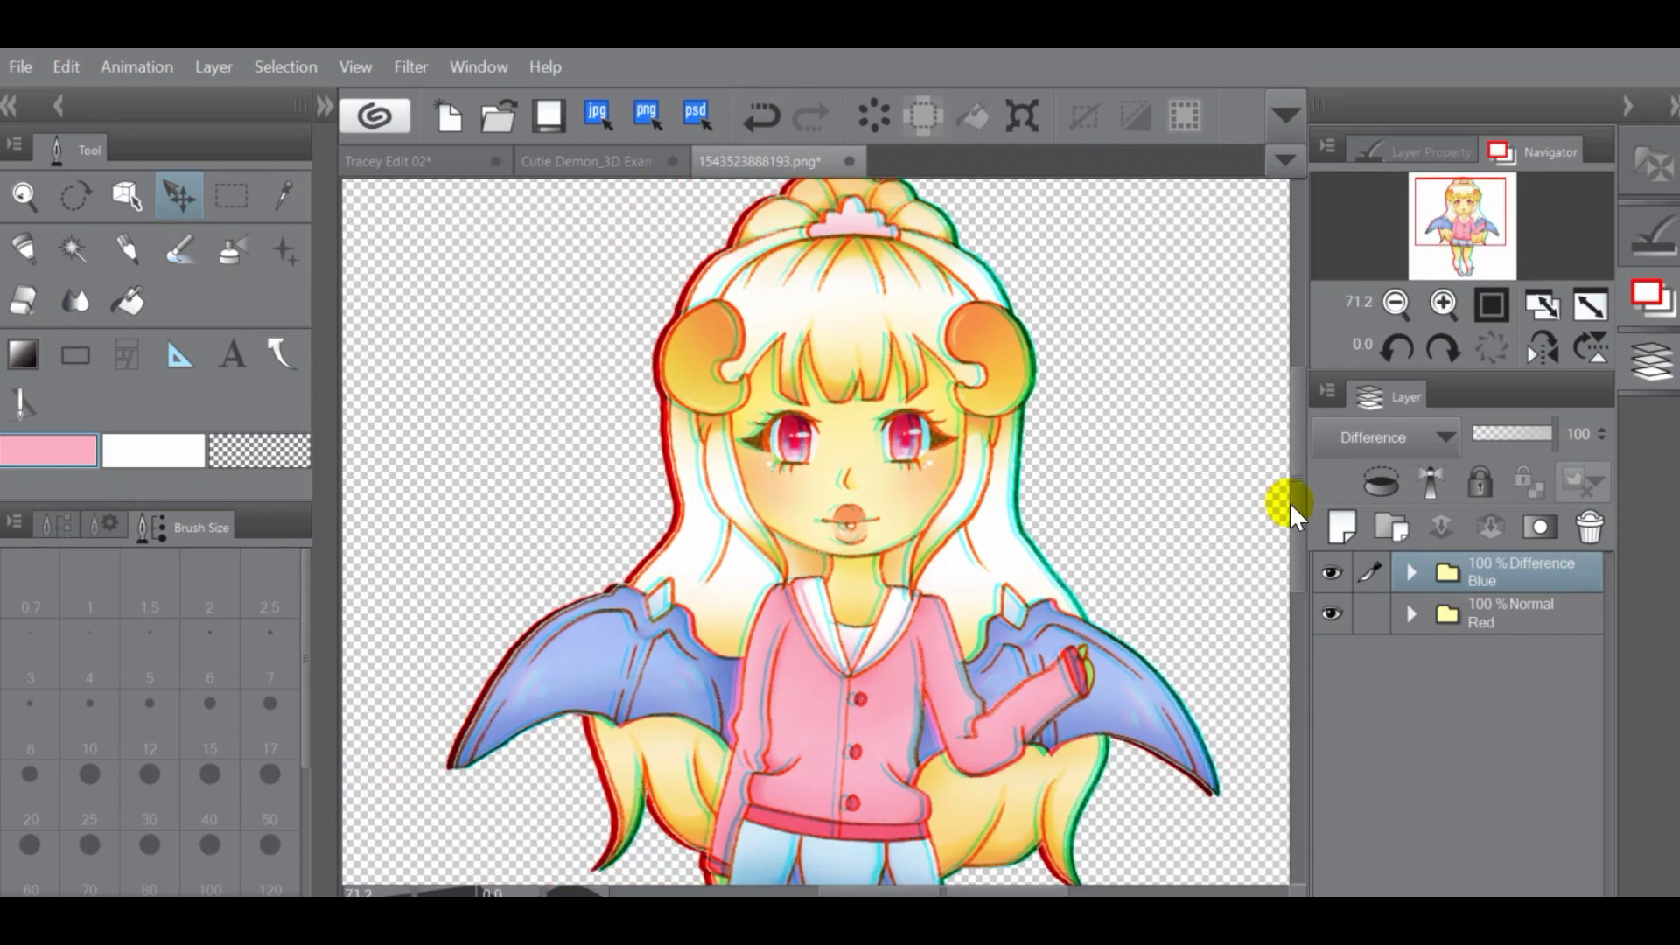
drag(1293, 503, 1293, 480)
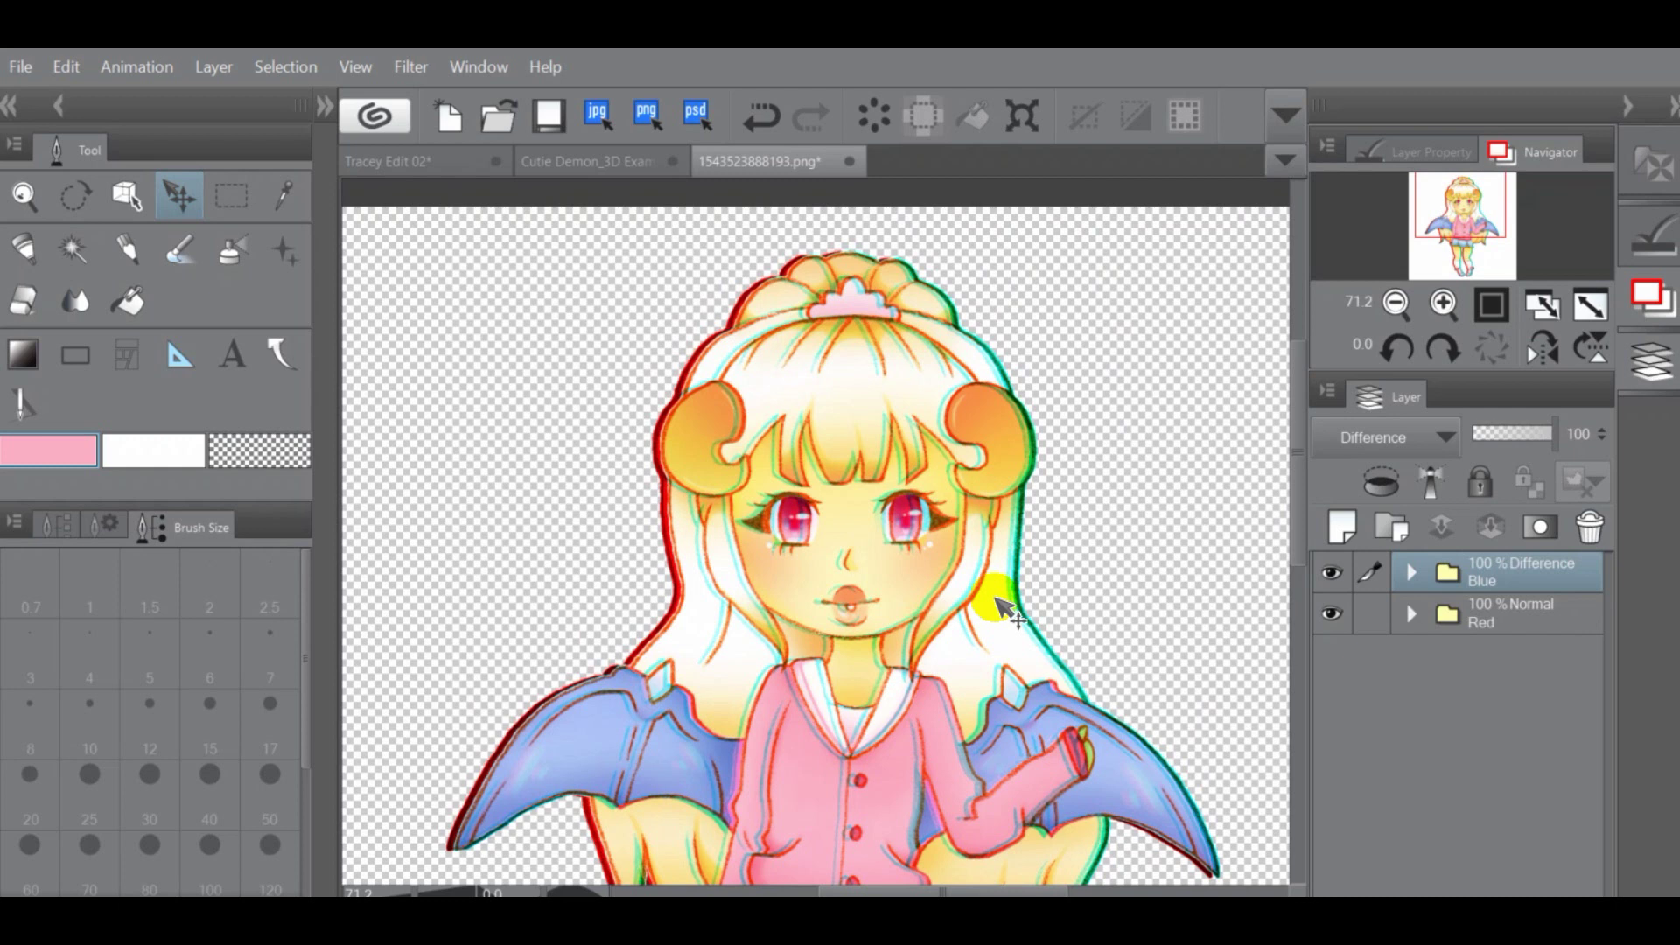
key(Left)
key(Left)
key(Left)
key(Left)
key(Left)
key(Left)
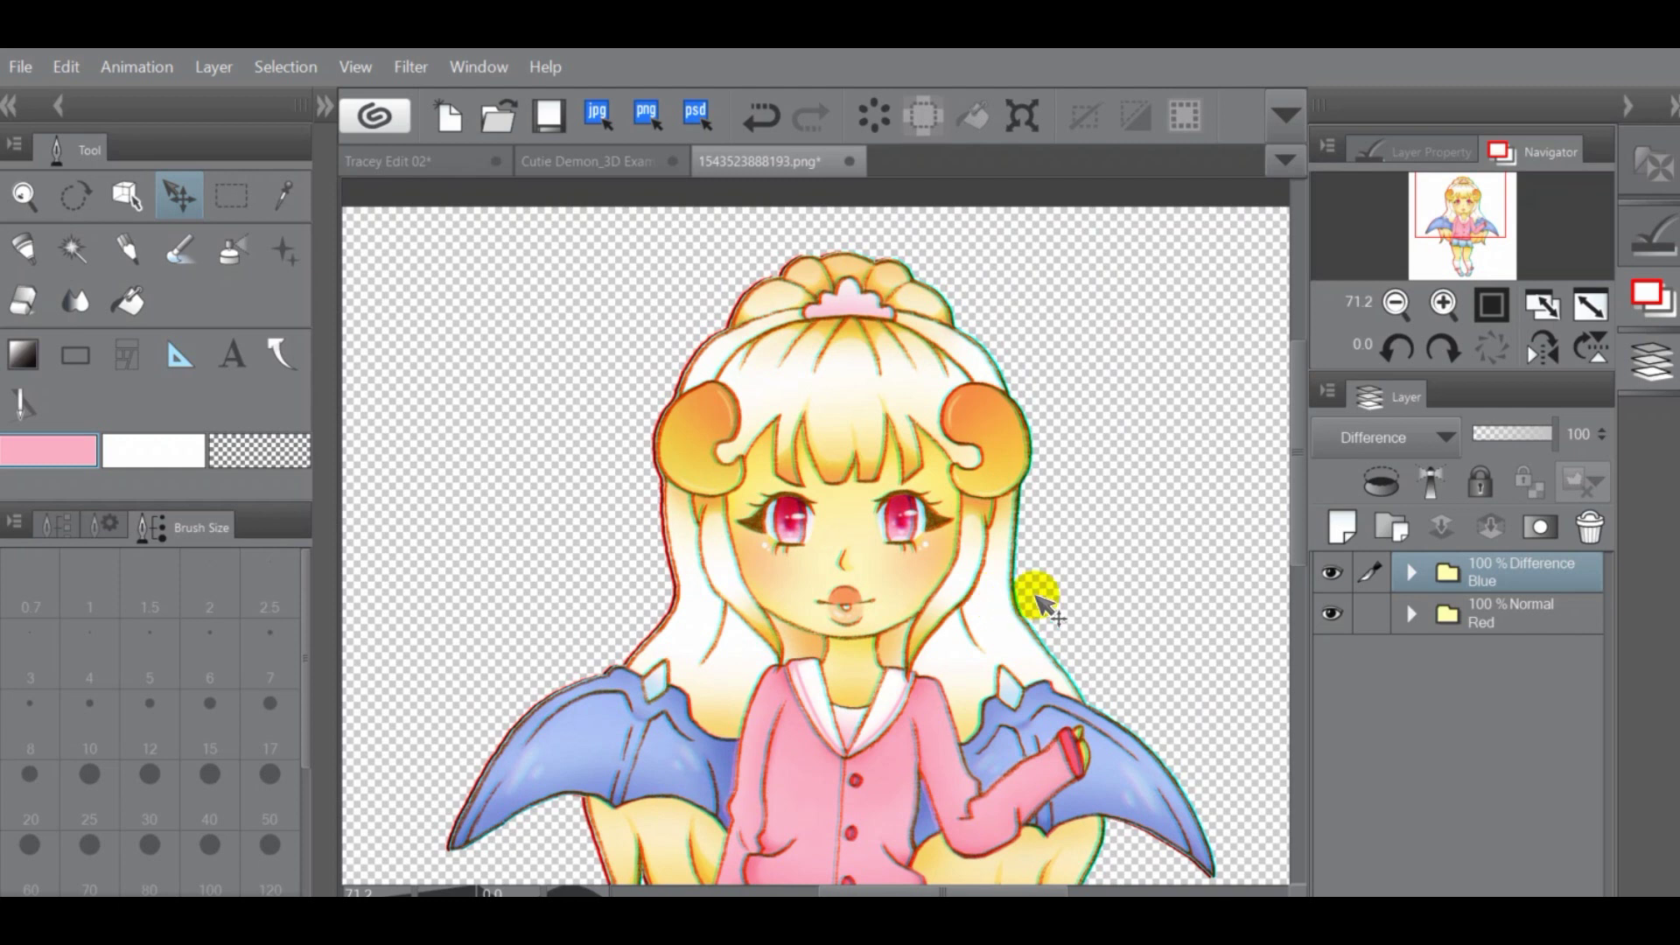
drag(1294, 421, 1294, 481)
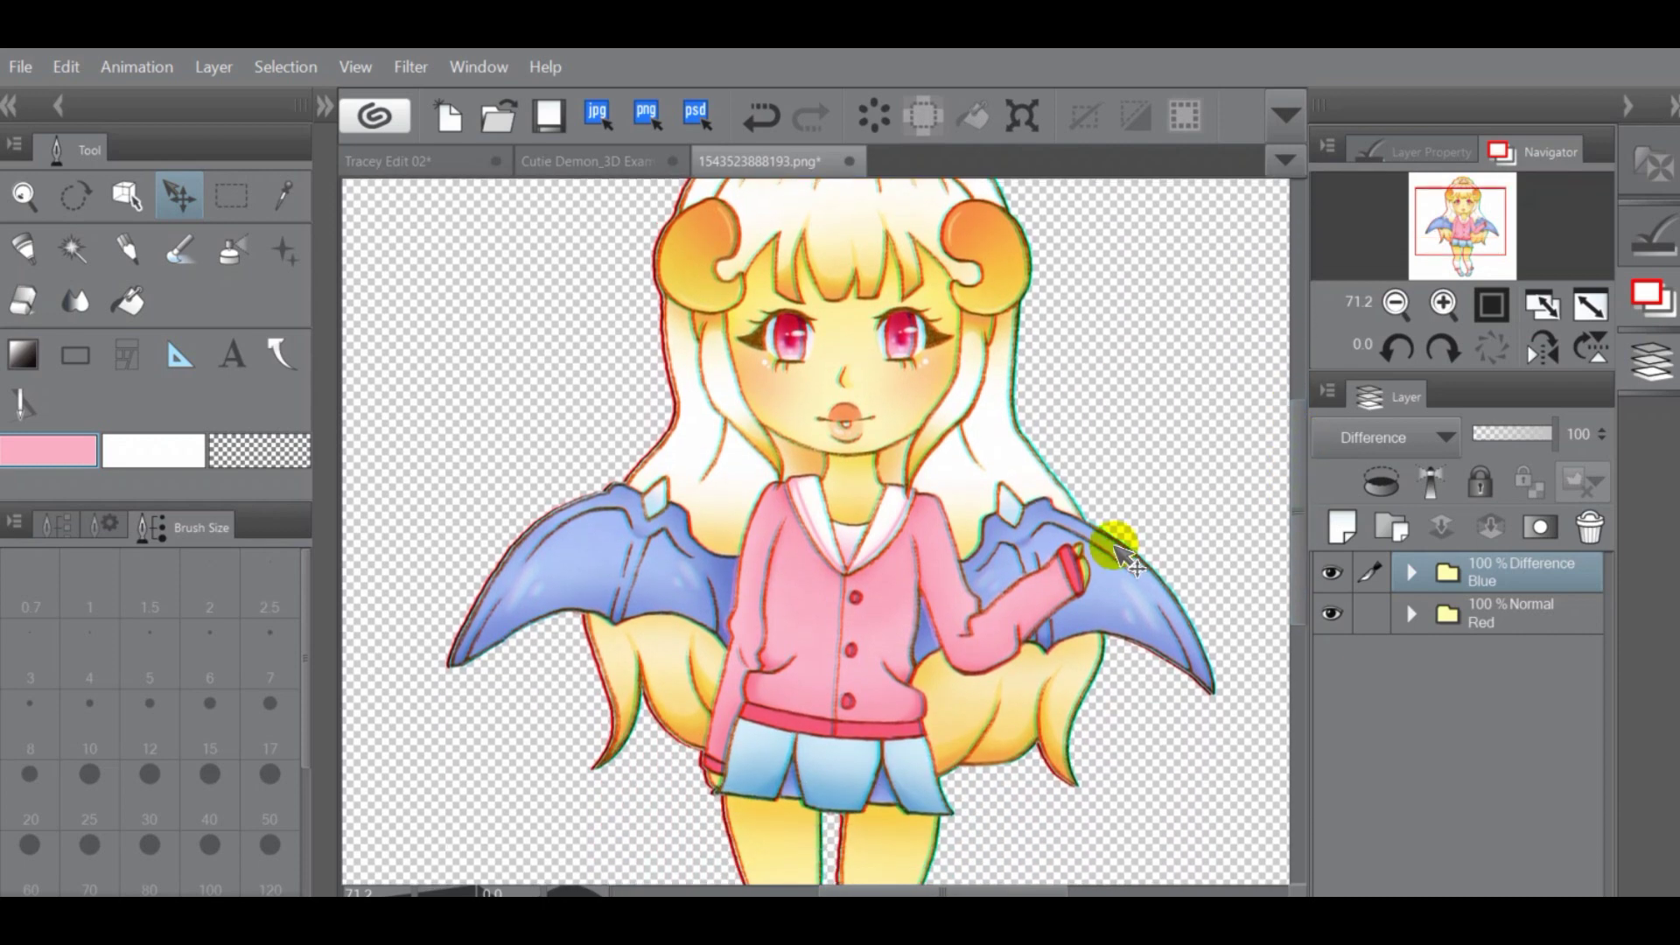
scroll(1115, 559, down, 4)
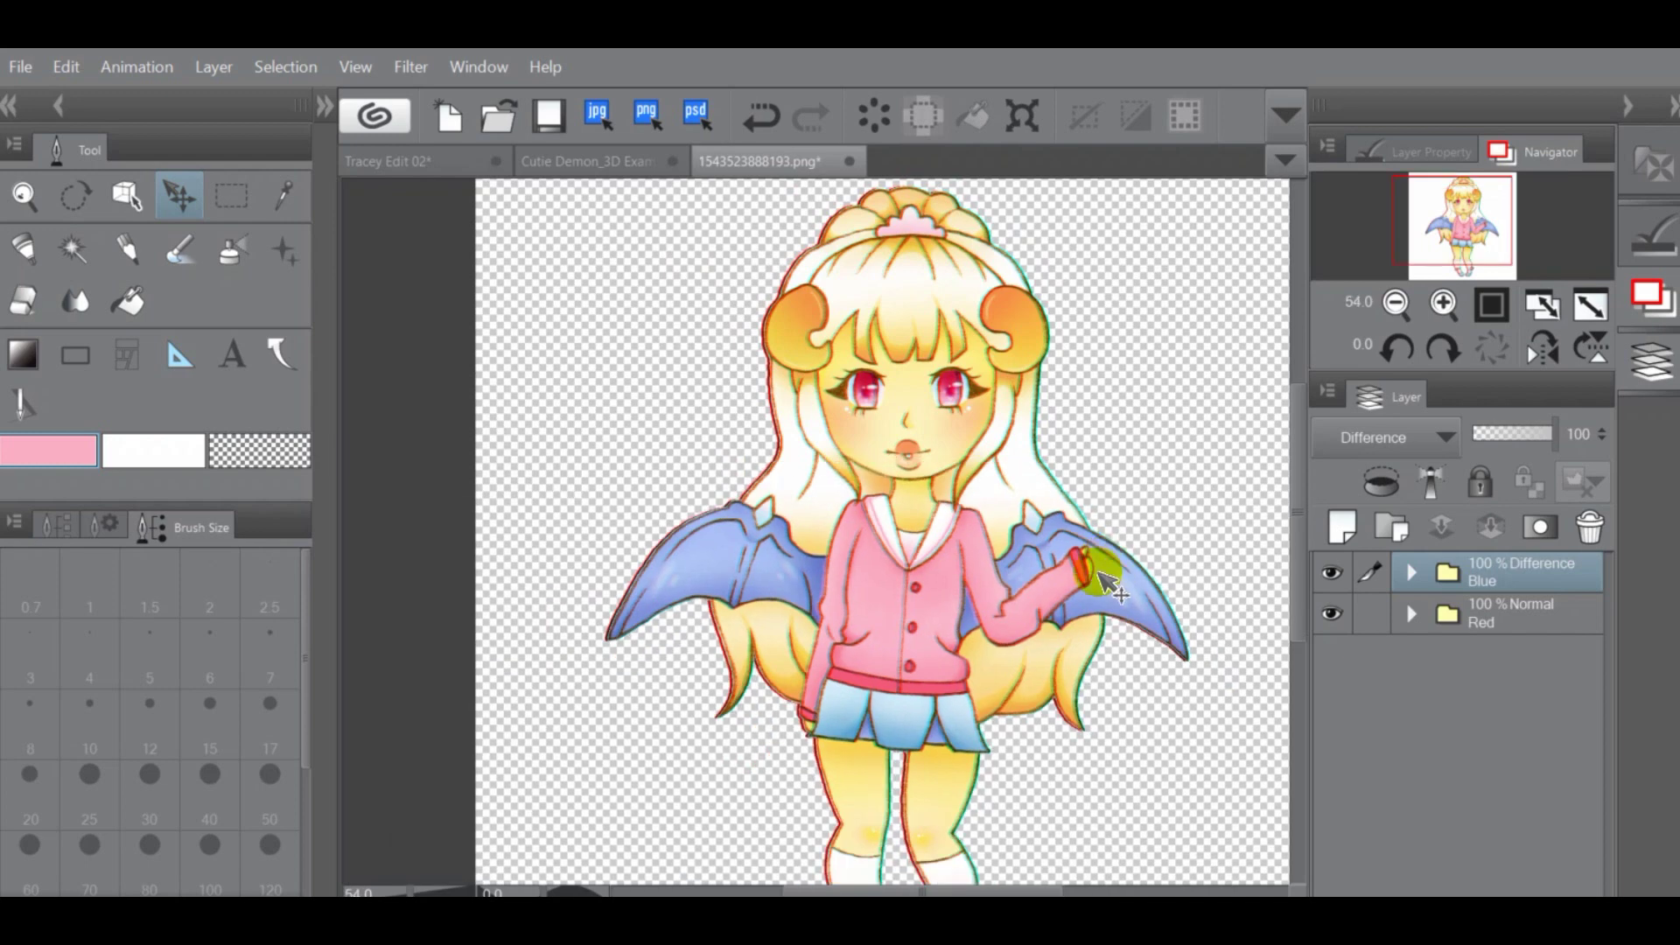
scroll(1089, 604, down, 1)
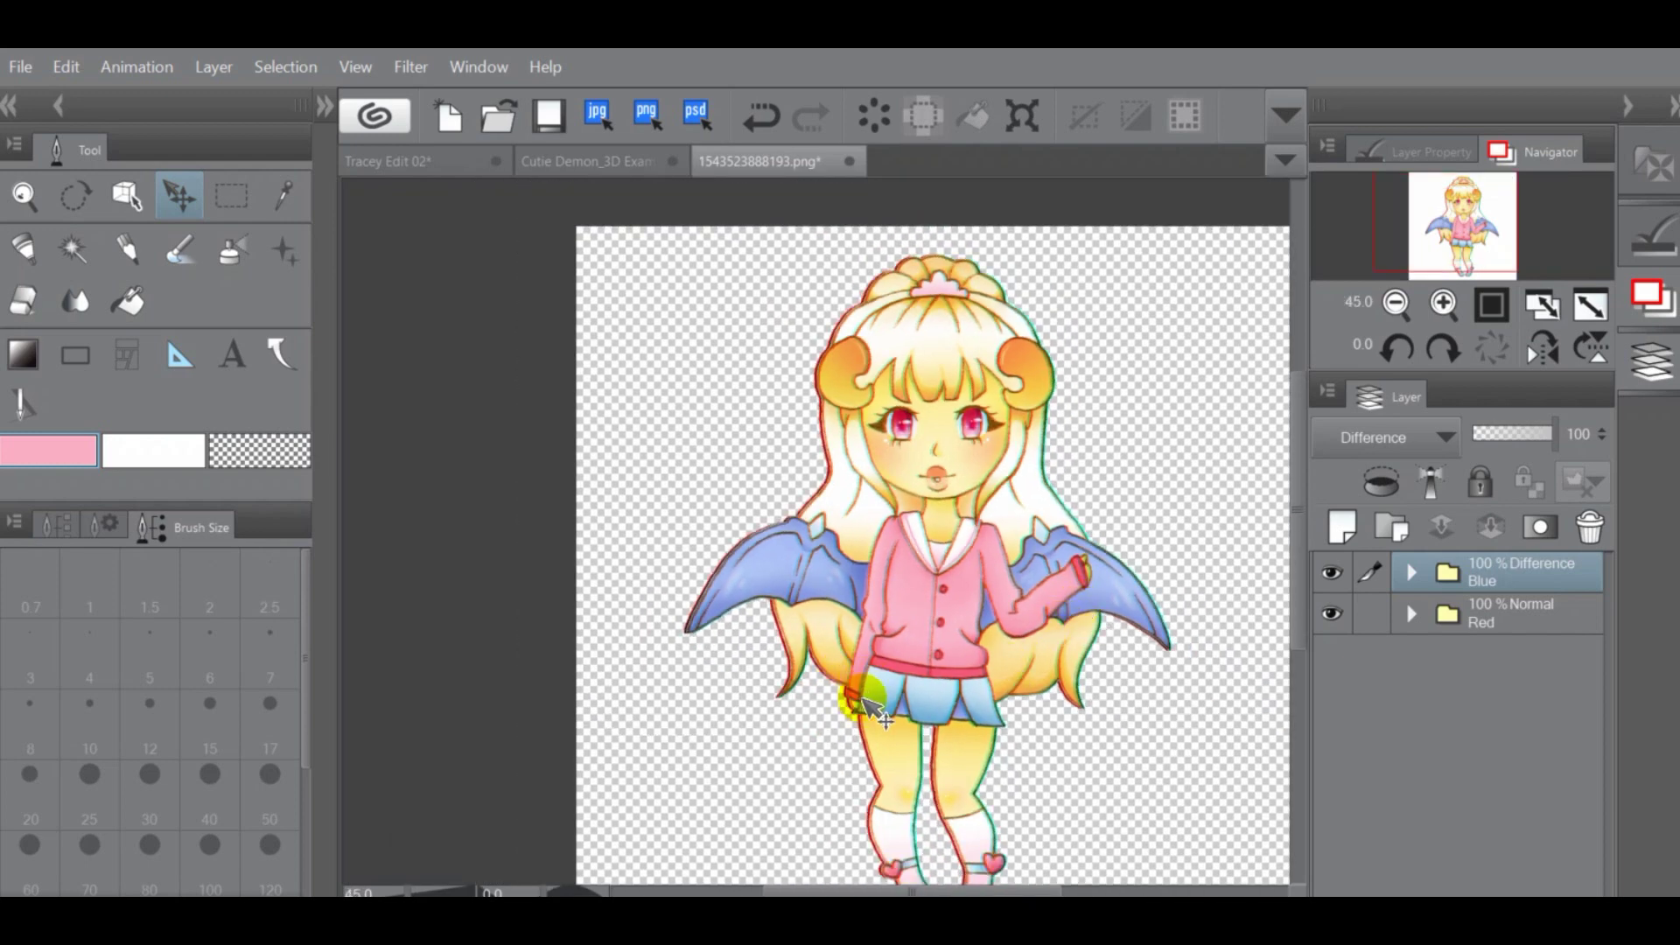